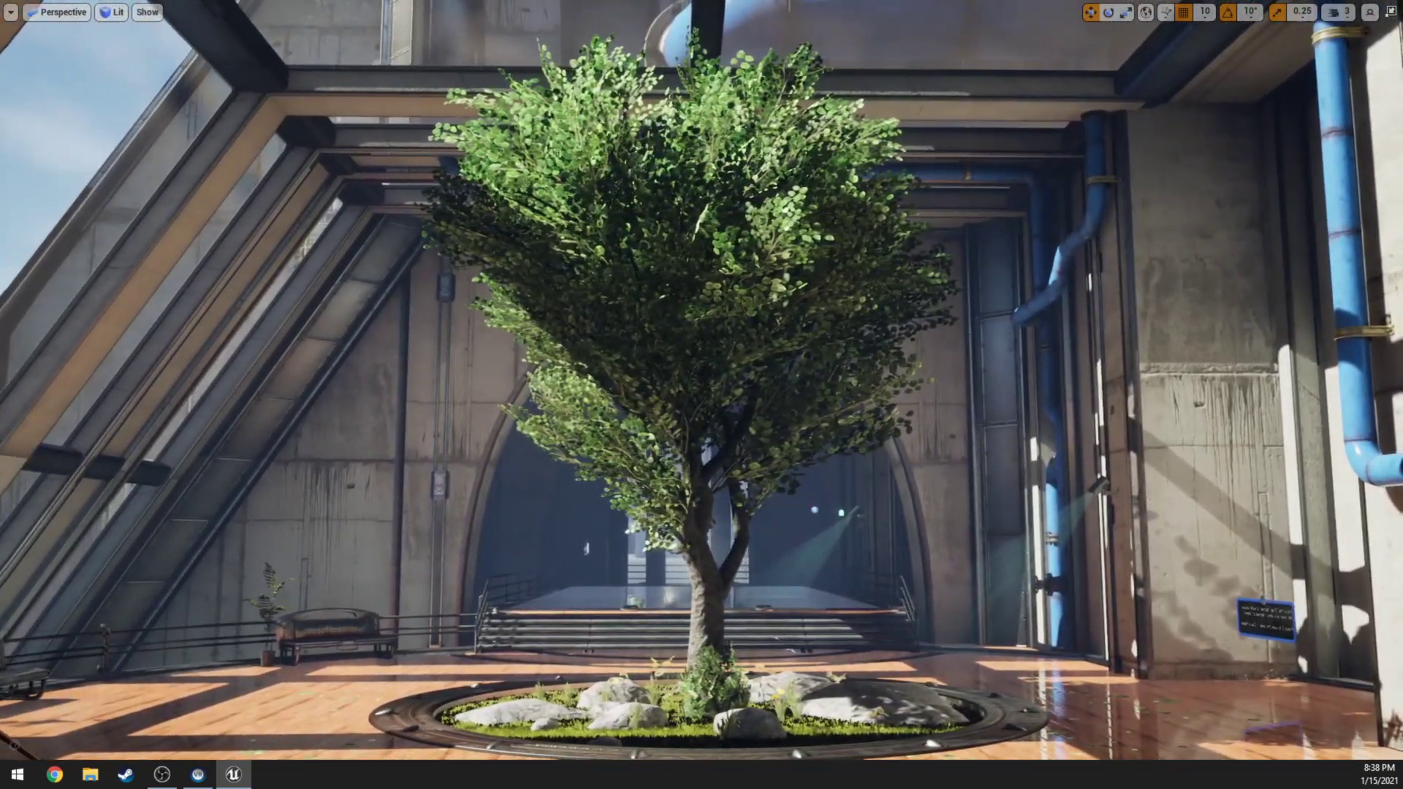
Leave immersive mode with F11 to bring back the outliner, details panel and Content Browser
{"action": "key", "text": "F11"}
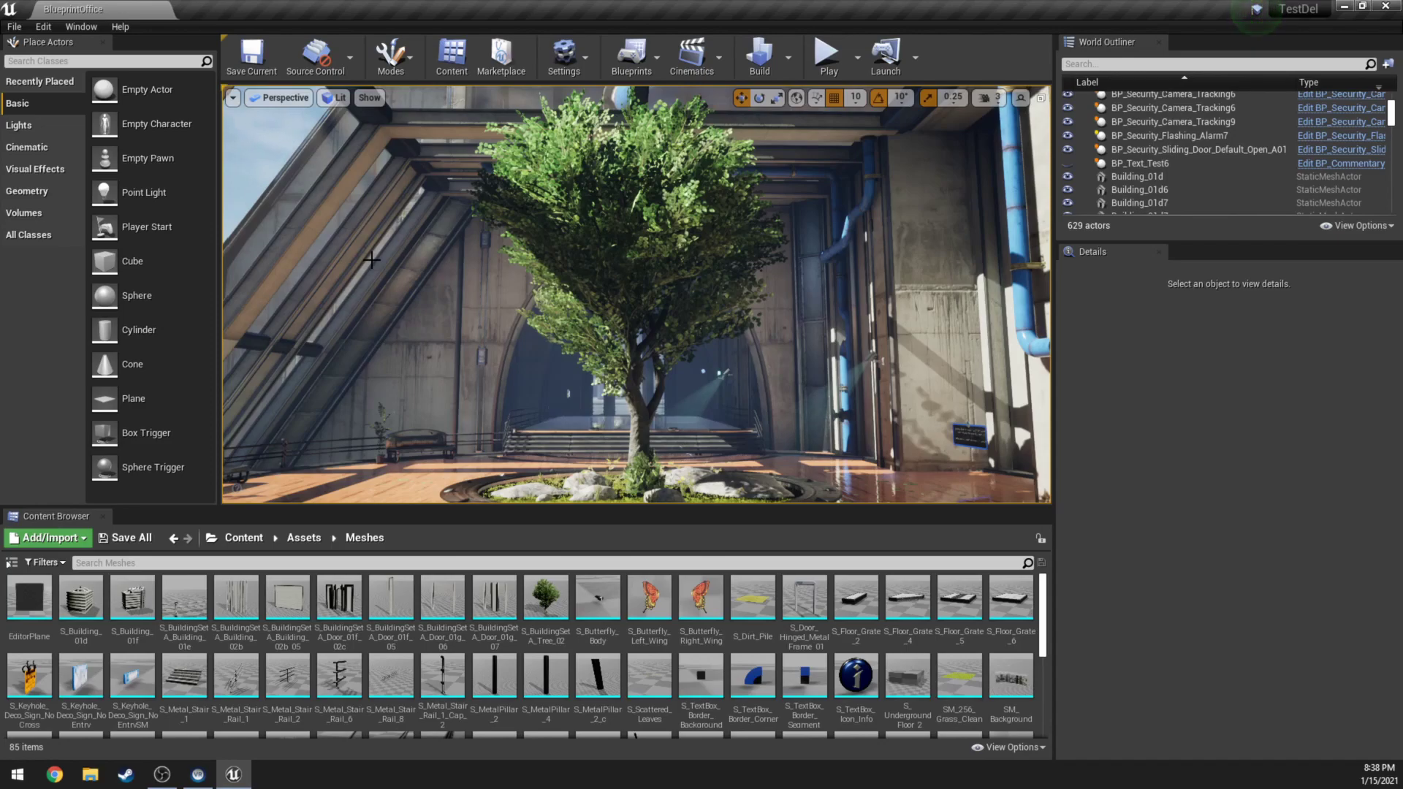
{"action": "scroll", "coordinate": [372, 258], "scroll_direction": "up", "scroll_amount": 2}
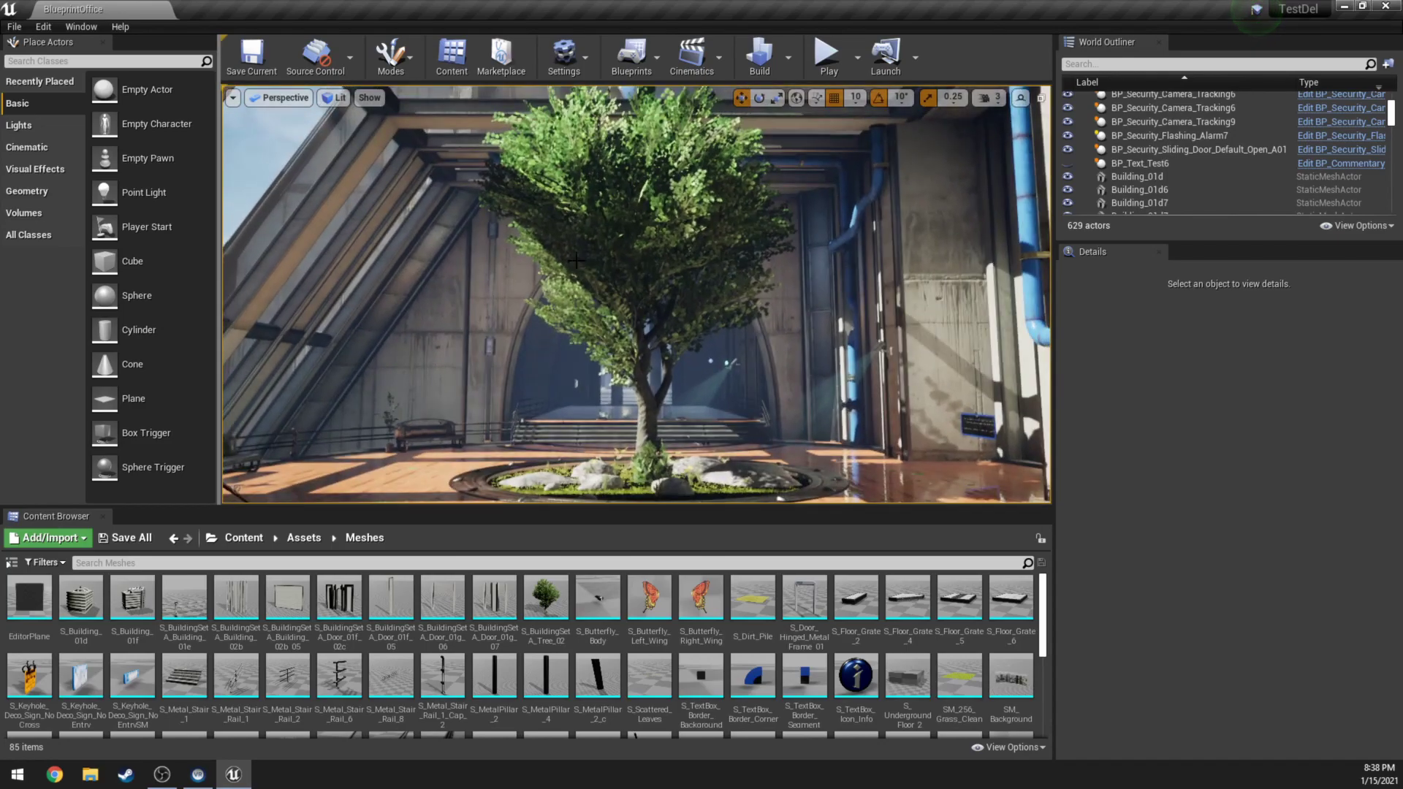
{"action": "left_click", "coordinate": [41, 28]}
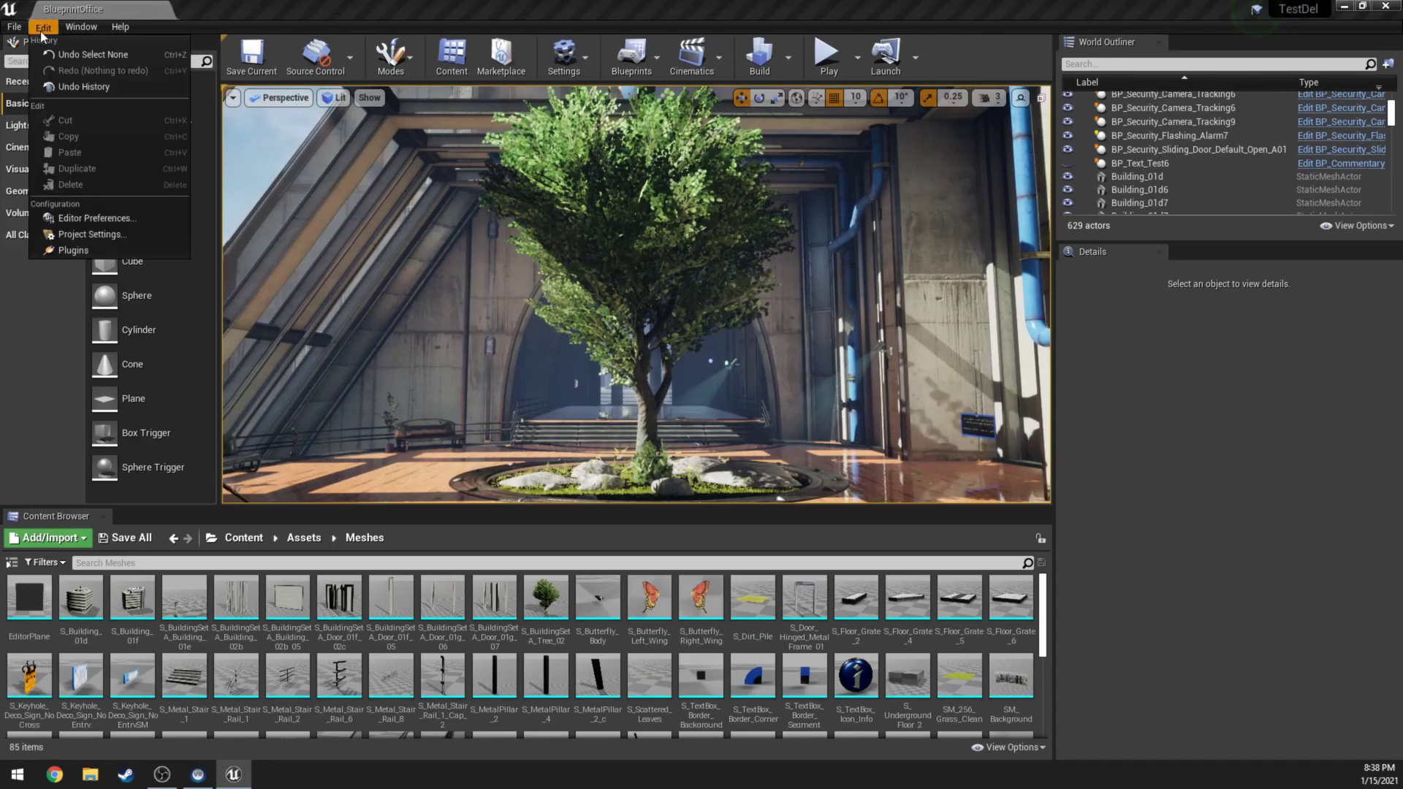
{"action": "left_click", "coordinate": [106, 250]}
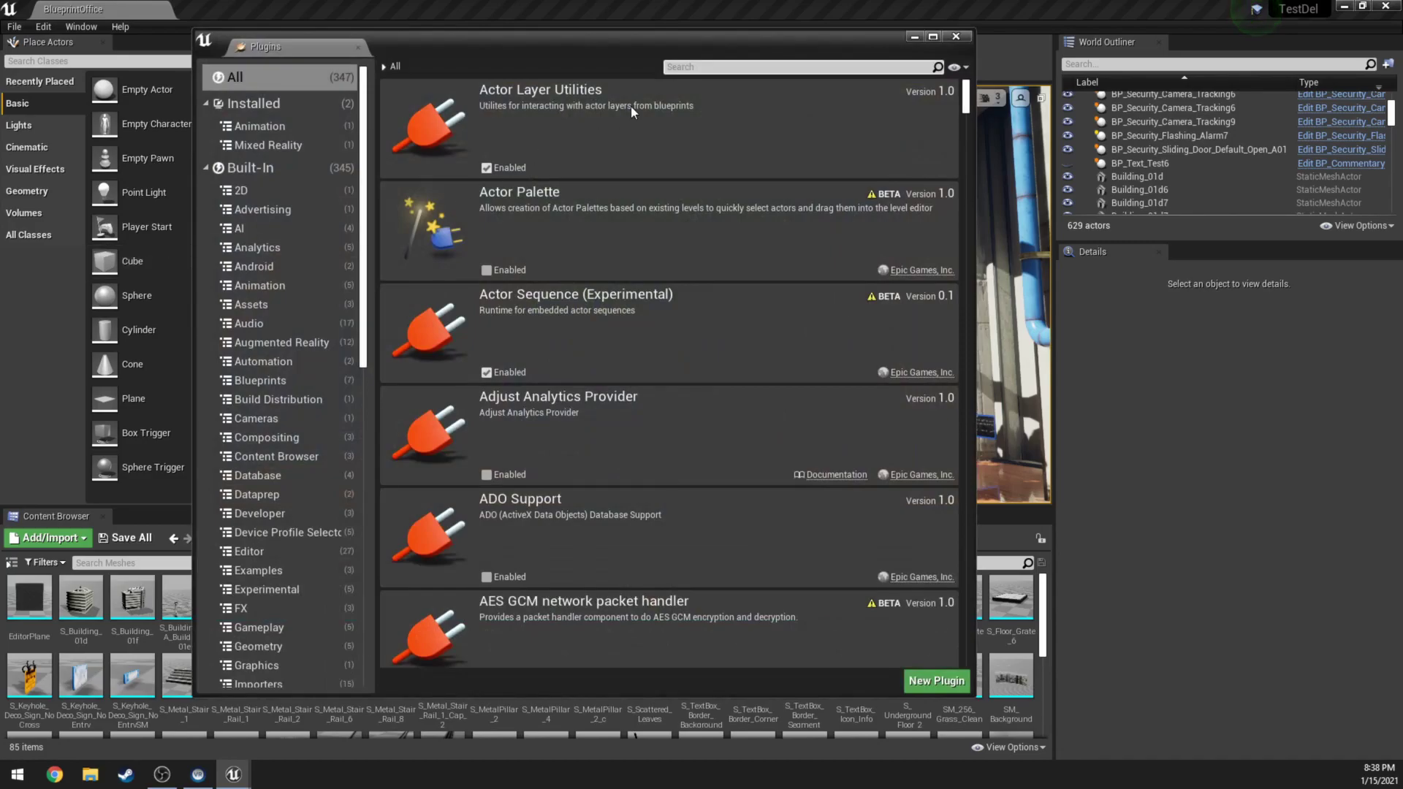
{"action": "left_click", "coordinate": [707, 66]}
{"action": "type", "text": "ren"}
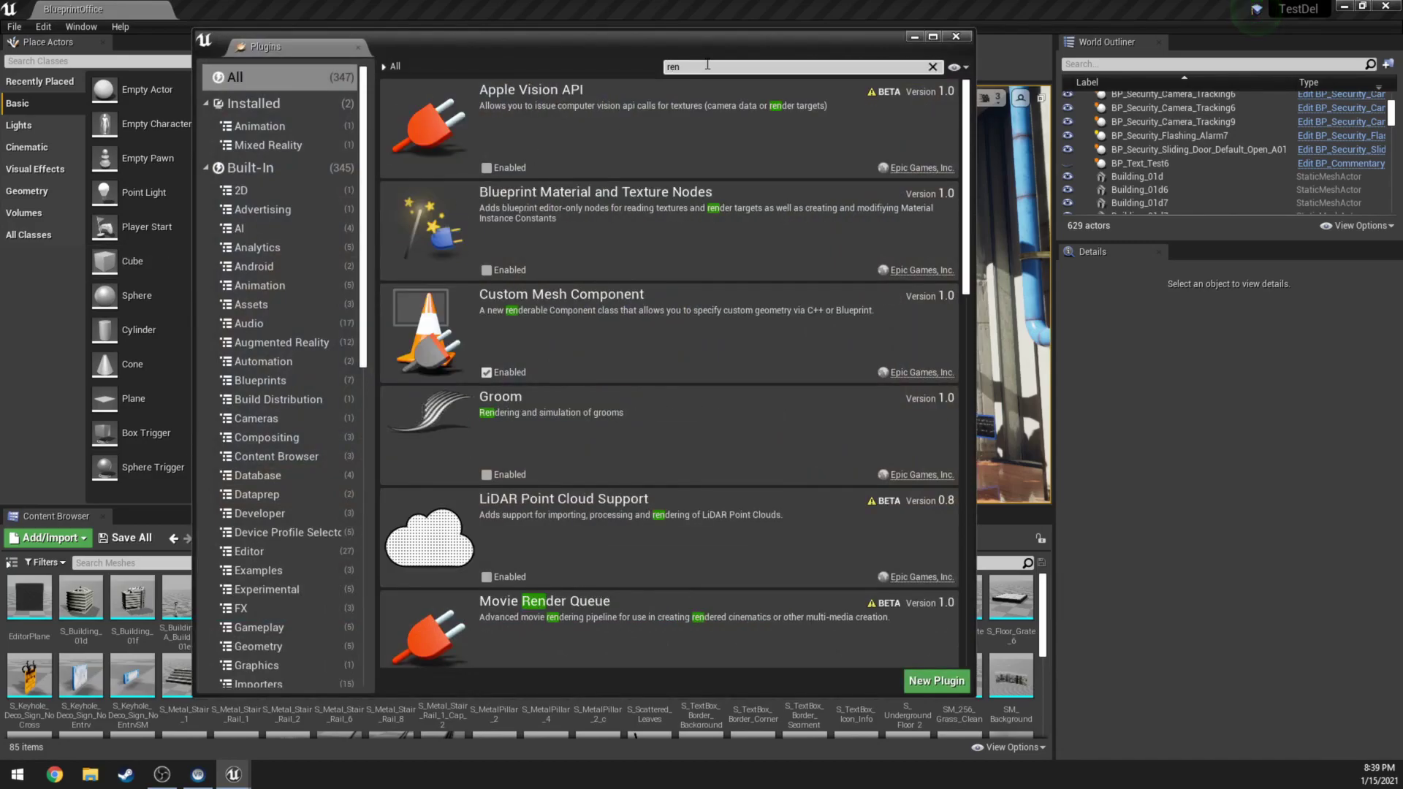
{"action": "type", "text": "derdo"}
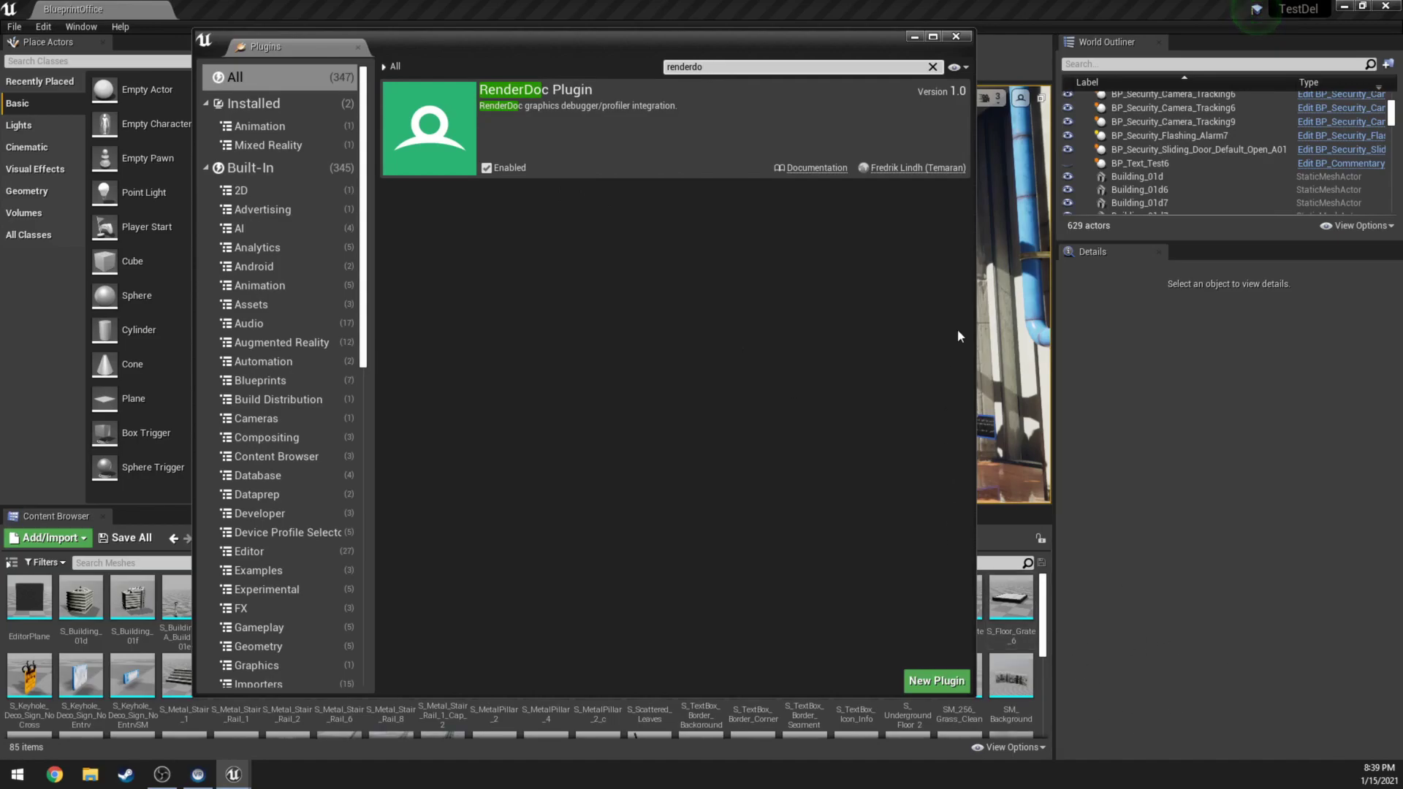
Close the plugins browser, fly the camera up to the tree, and make the viewport full-window
{"action": "left_click", "coordinate": [955, 36]}
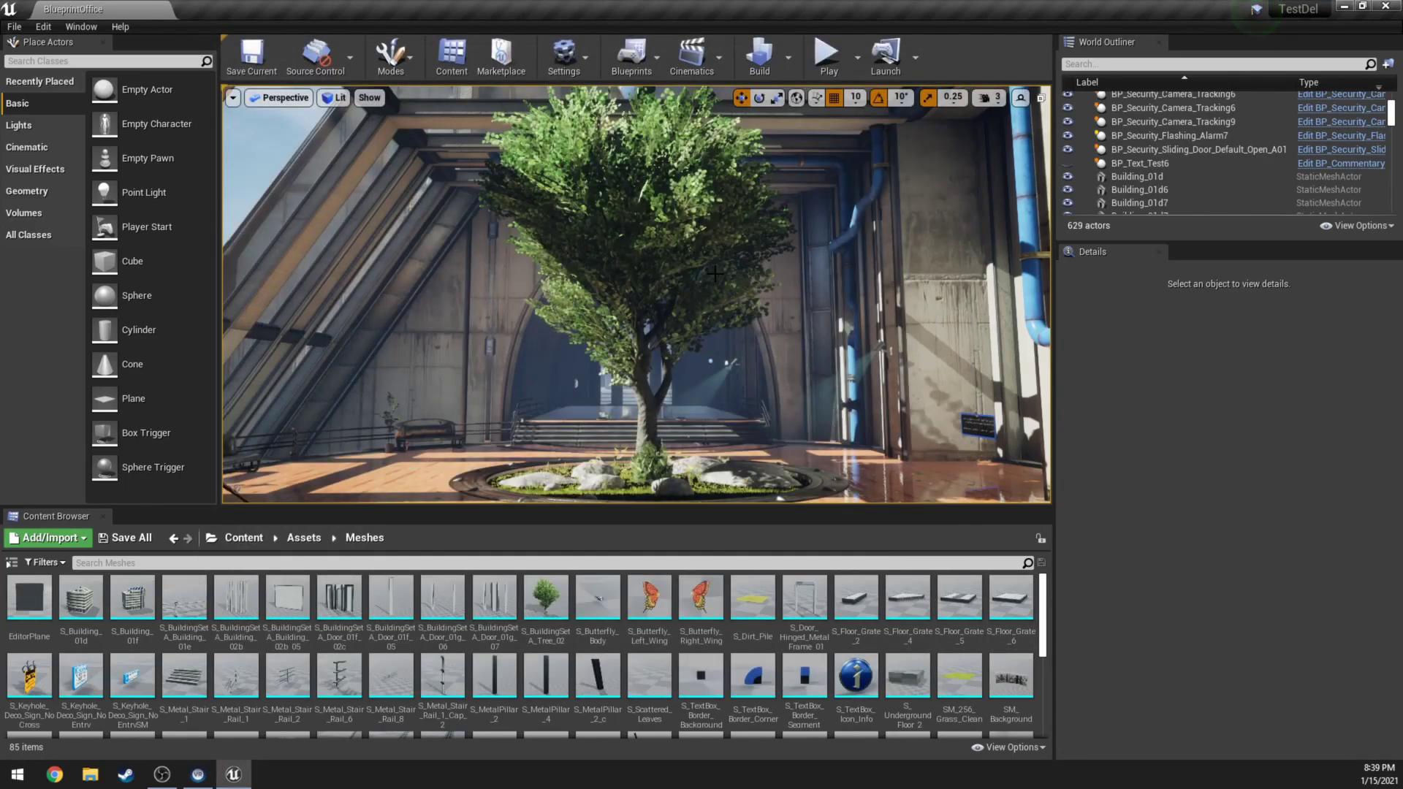
{"action": "mouse_move", "coordinate": [636, 293]}
{"action": "right_mouse_down"}
{"action": "mouse_move", "coordinate": [610, 269]}
{"action": "mouse_move", "coordinate": [625, 267]}
{"action": "right_mouse_up"}
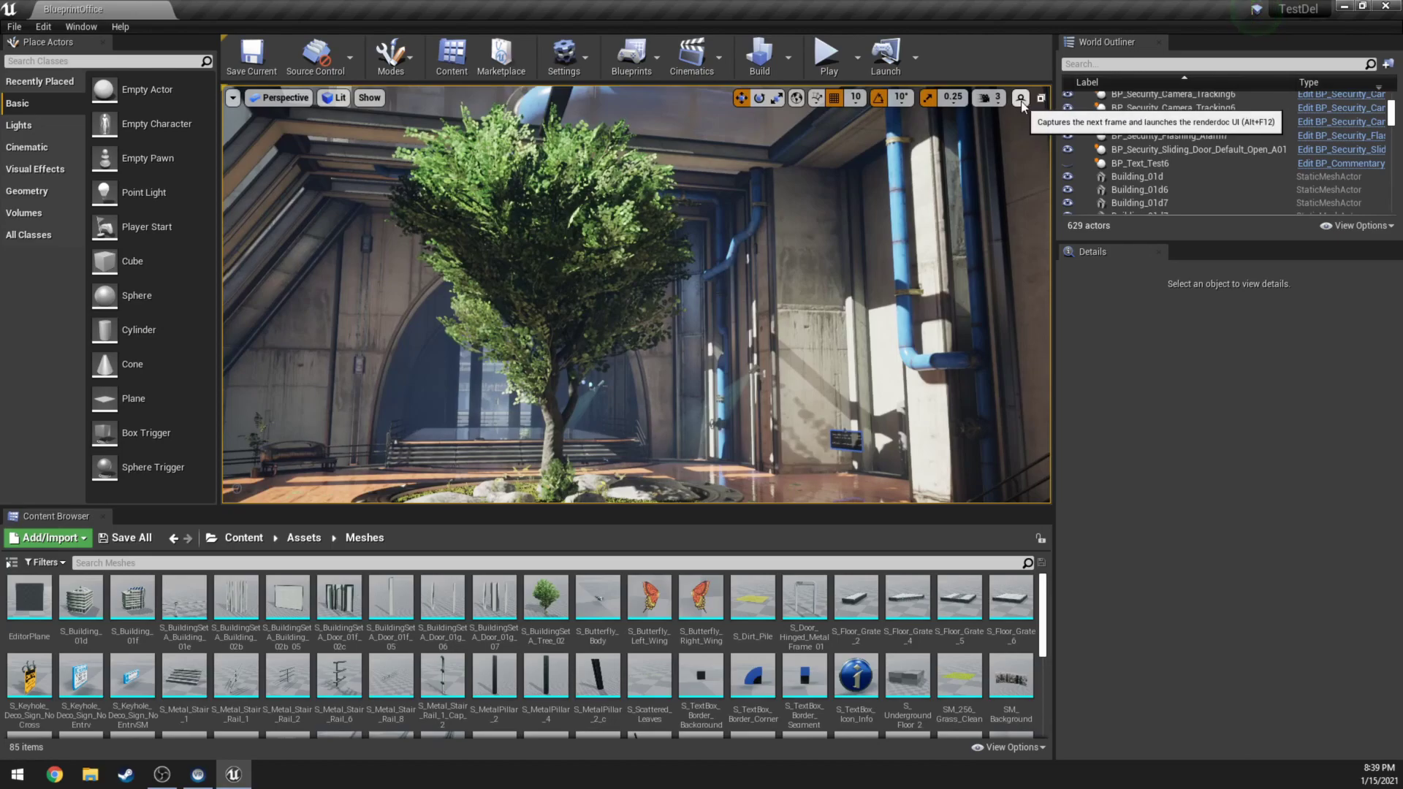
{"action": "mouse_move", "coordinate": [819, 264]}
{"action": "right_mouse_down"}
{"action": "mouse_move", "coordinate": [846, 259]}
{"action": "mouse_move", "coordinate": [808, 251]}
{"action": "right_mouse_up"}
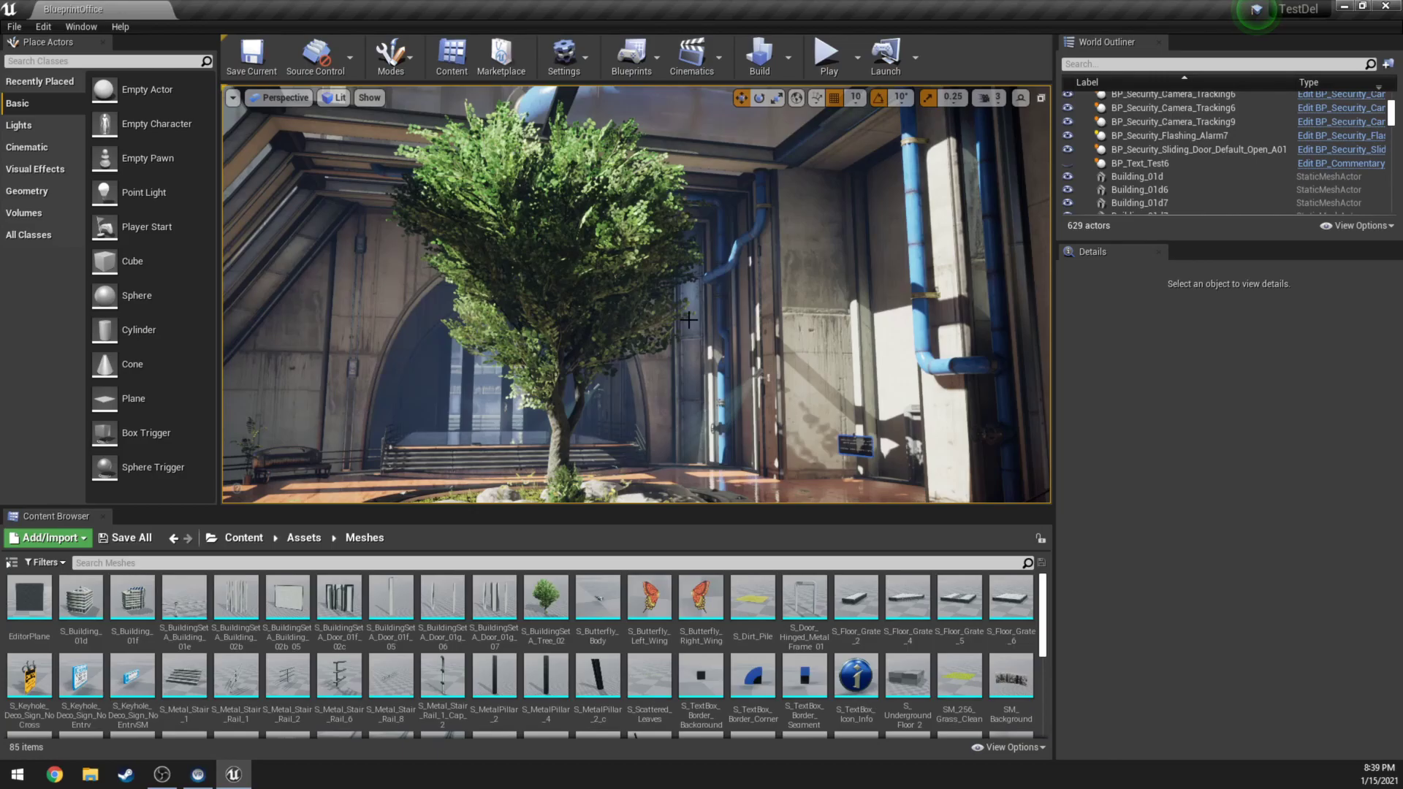
{"action": "key", "text": "F11"}
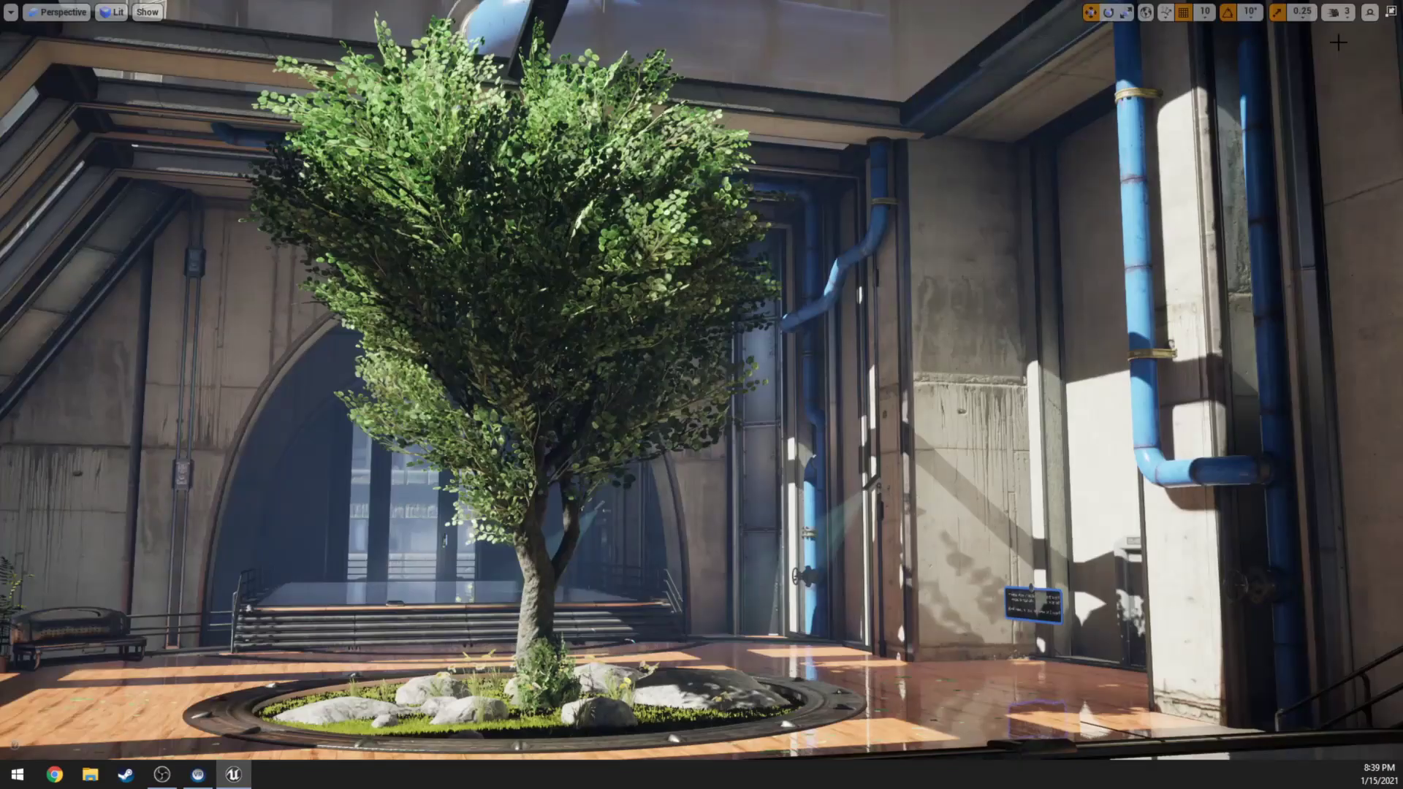
Capture a frame of the tree scene with the RenderDoc toolbar button, launching RenderDoc
{"action": "left_click", "coordinate": [1371, 15]}
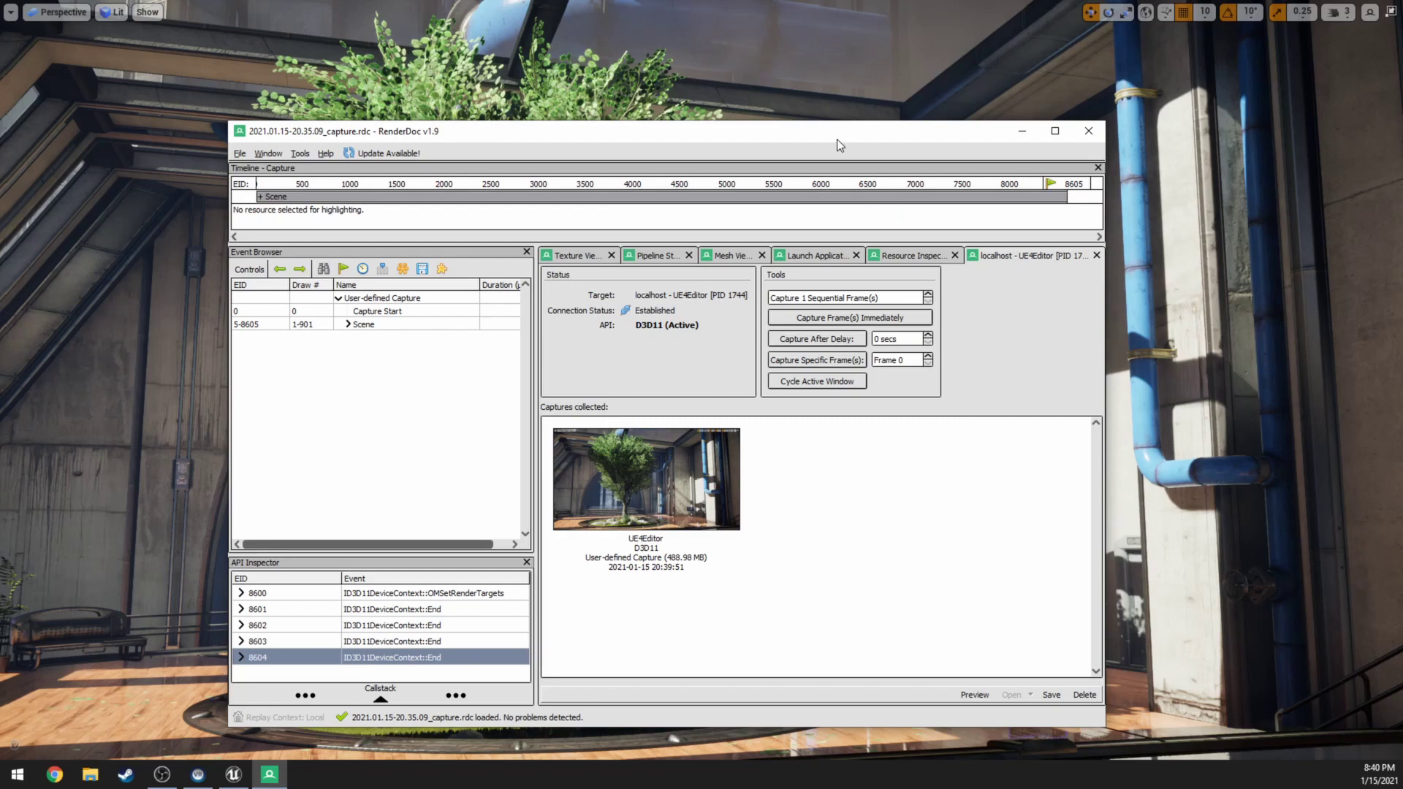
Reposition the RenderDoc window and select the first 488.98 MB capture in Captures collected
{"action": "left_click_drag", "start_coordinate": [837, 143], "coordinate": [736, 395]}
{"action": "right_click_drag", "start_coordinate": [737, 395], "coordinate": [737, 394]}
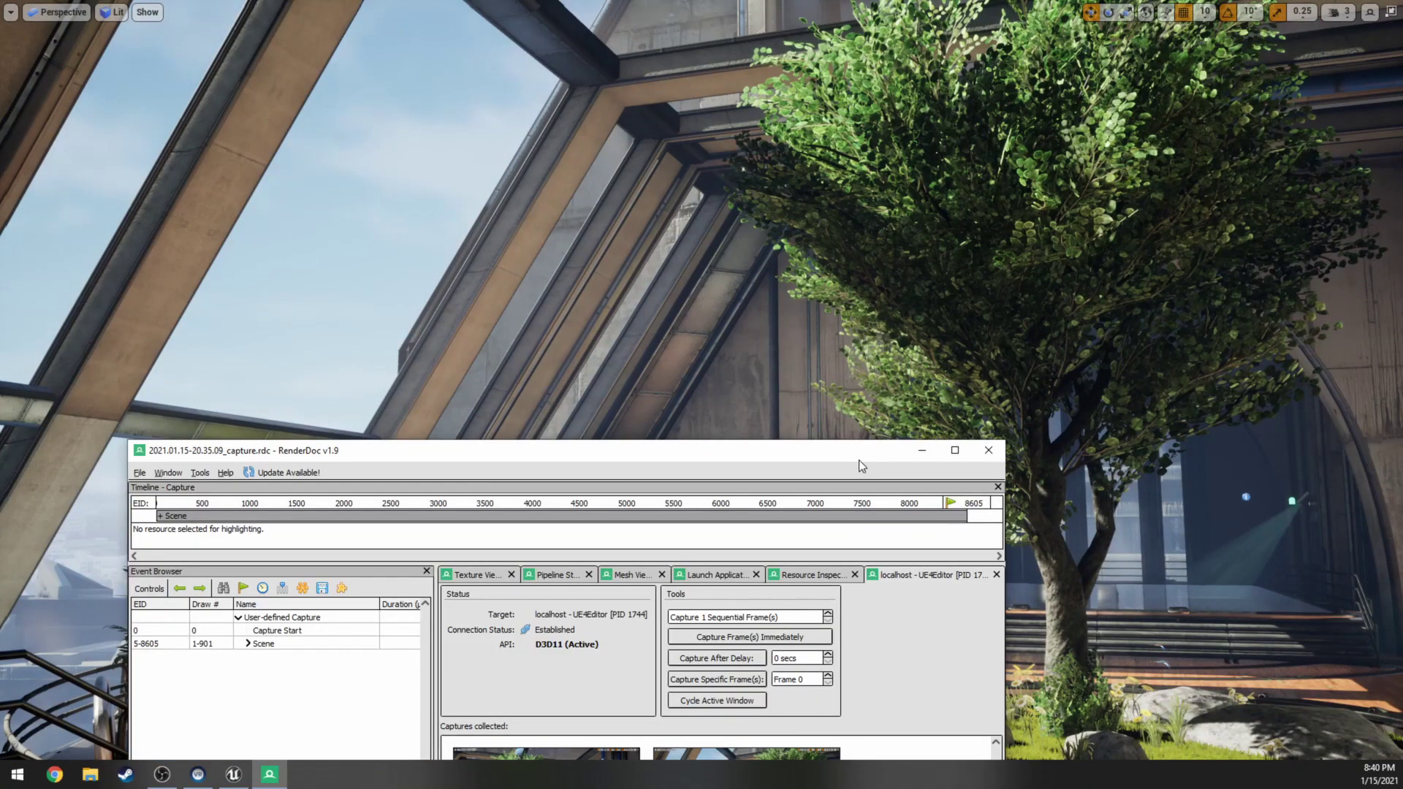
{"action": "left_click_drag", "start_coordinate": [858, 460], "coordinate": [934, 126]}
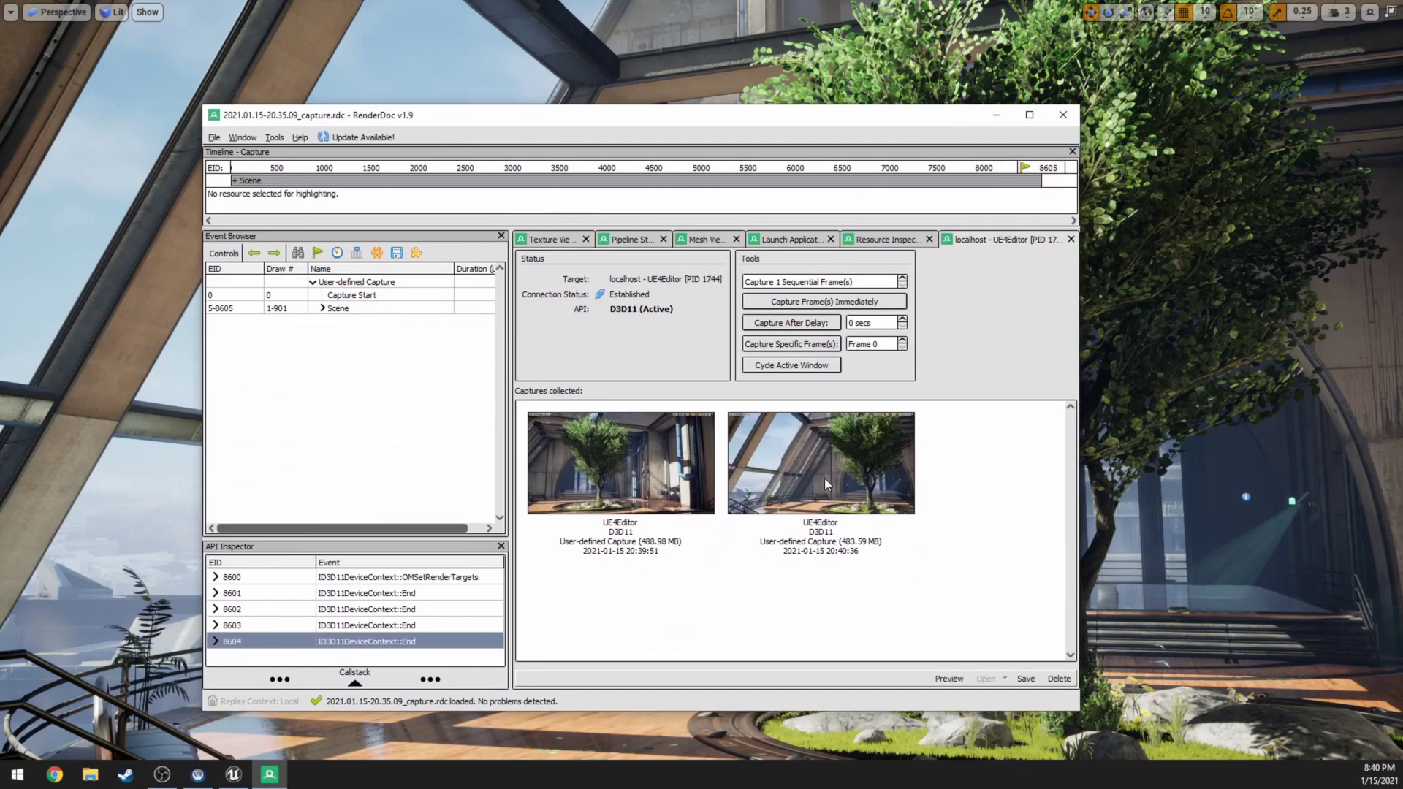
{"action": "left_click", "coordinate": [618, 457]}
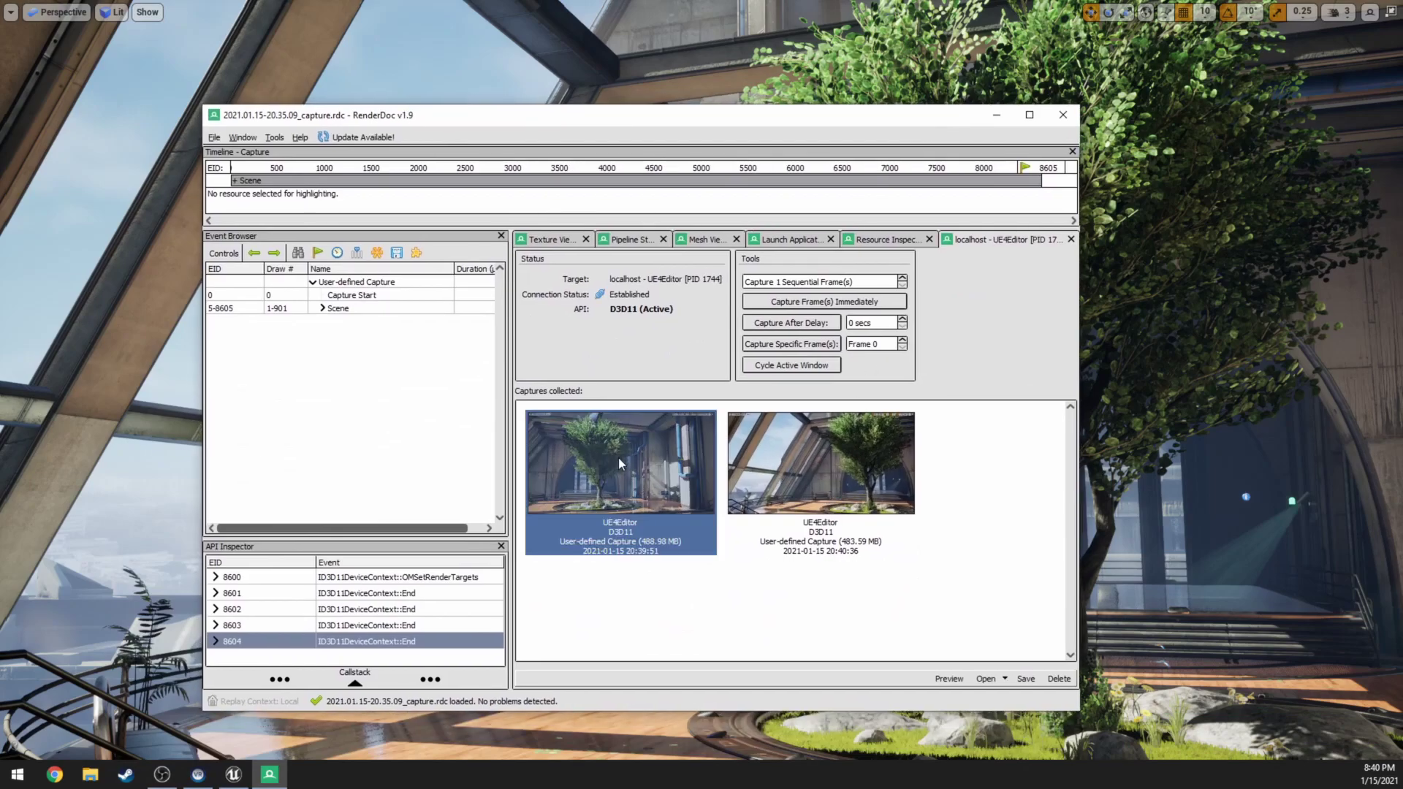
{"action": "left_click", "coordinate": [214, 138]}
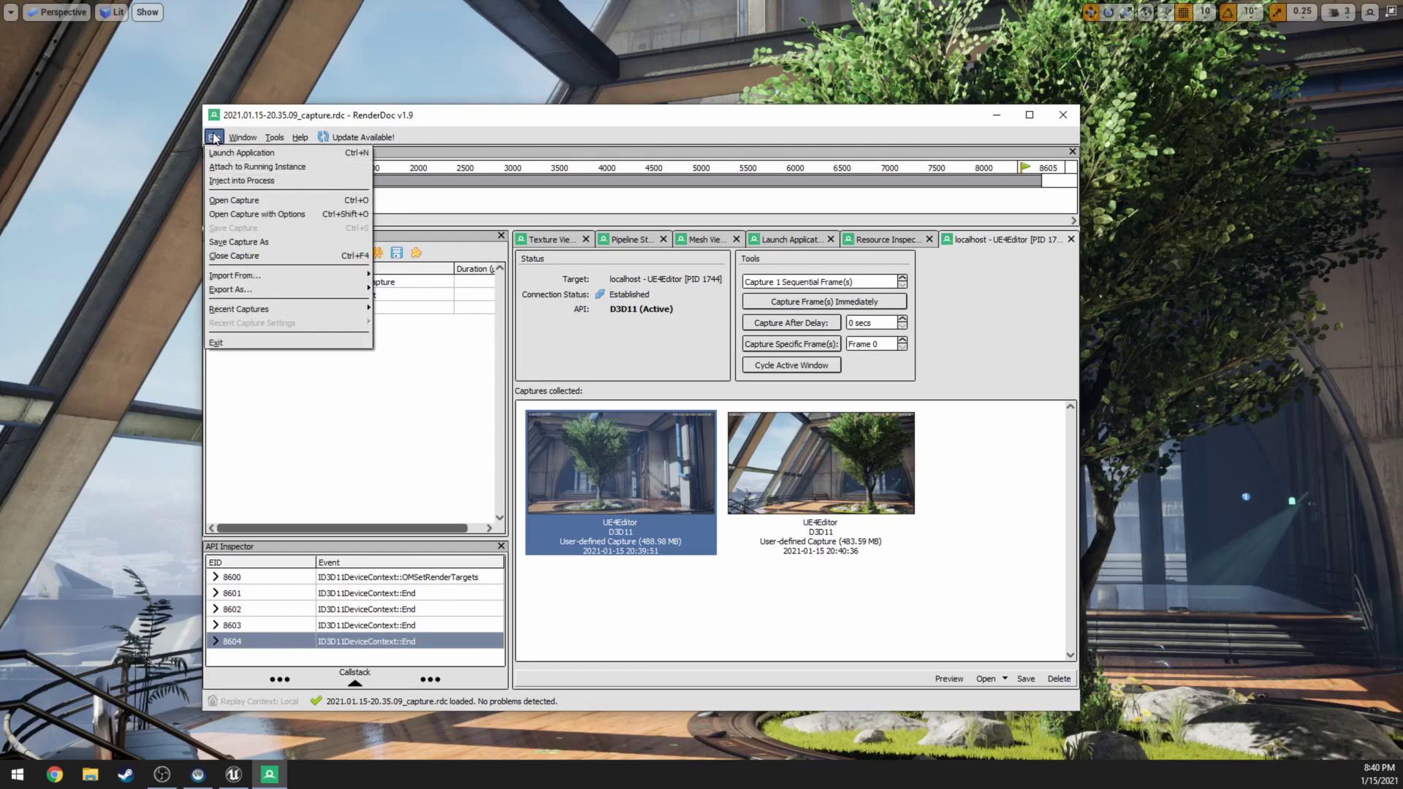
{"action": "left_click", "coordinate": [781, 123]}
{"action": "left_click_drag", "start_coordinate": [782, 124], "coordinate": [751, 131]}
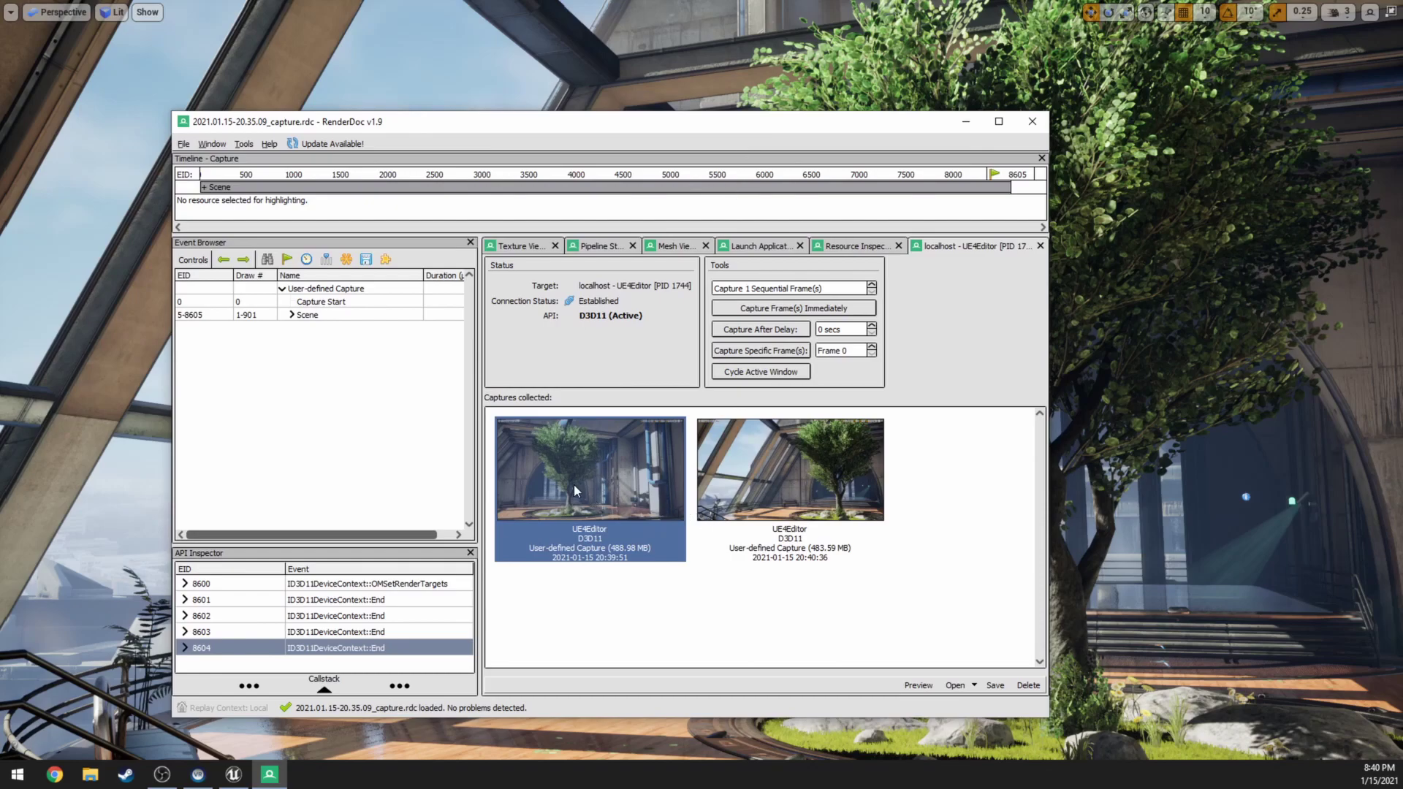
Load the 488.98 MB capture, switch to the Texture Viewer and expand the Scene event
{"action": "double_click", "coordinate": [585, 466]}
{"action": "left_click", "coordinate": [531, 247]}
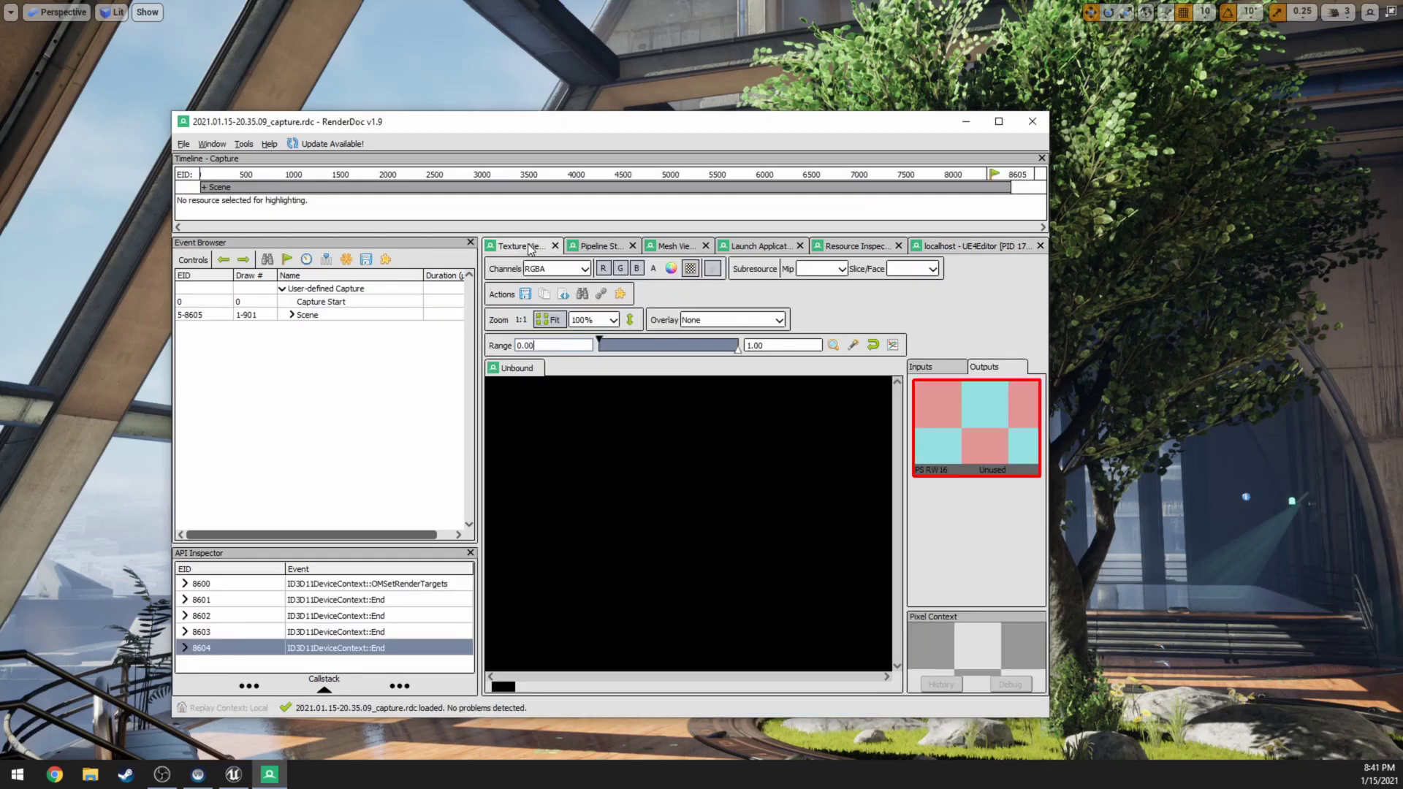
{"action": "left_click", "coordinate": [292, 315]}
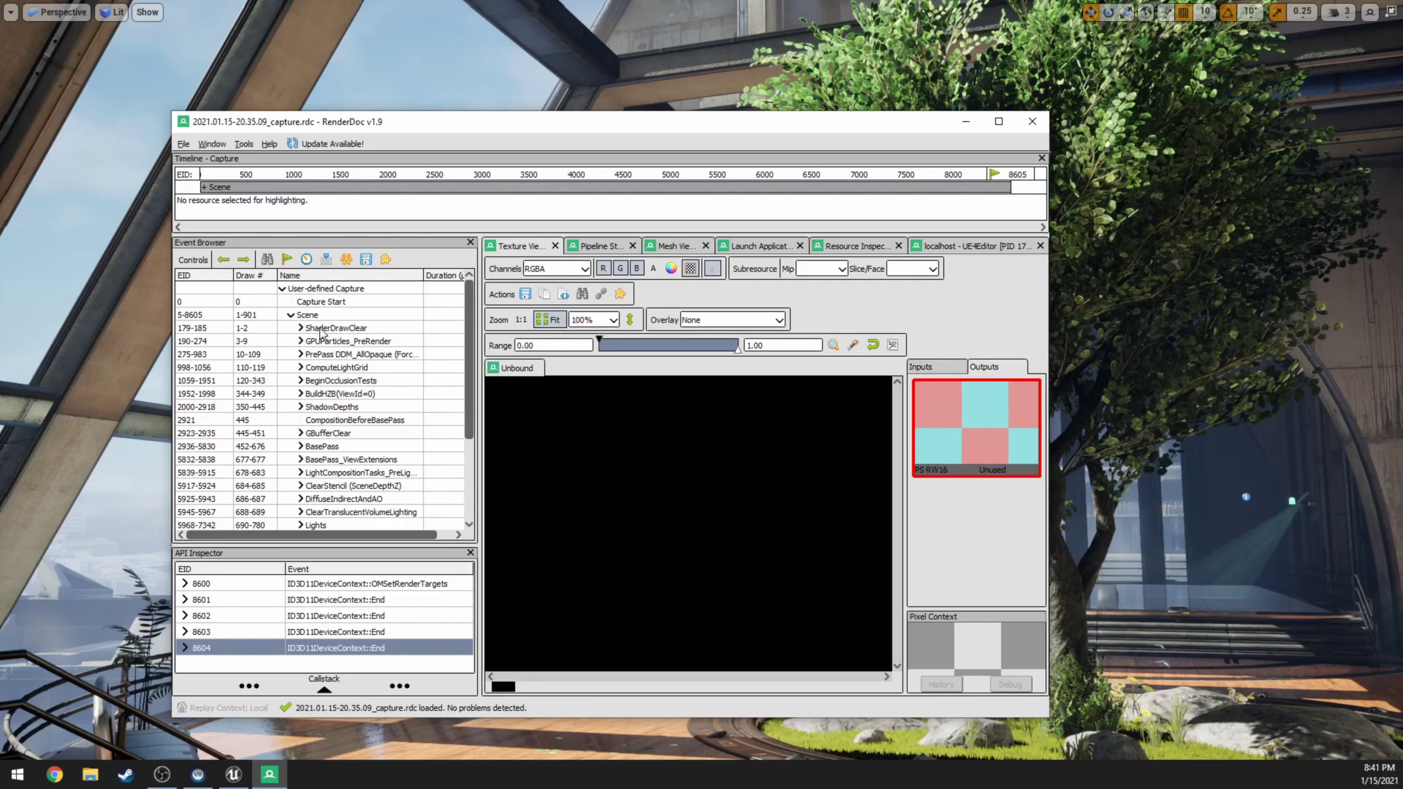
{"action": "scroll", "coordinate": [328, 420], "scroll_direction": "down", "scroll_amount": 3}
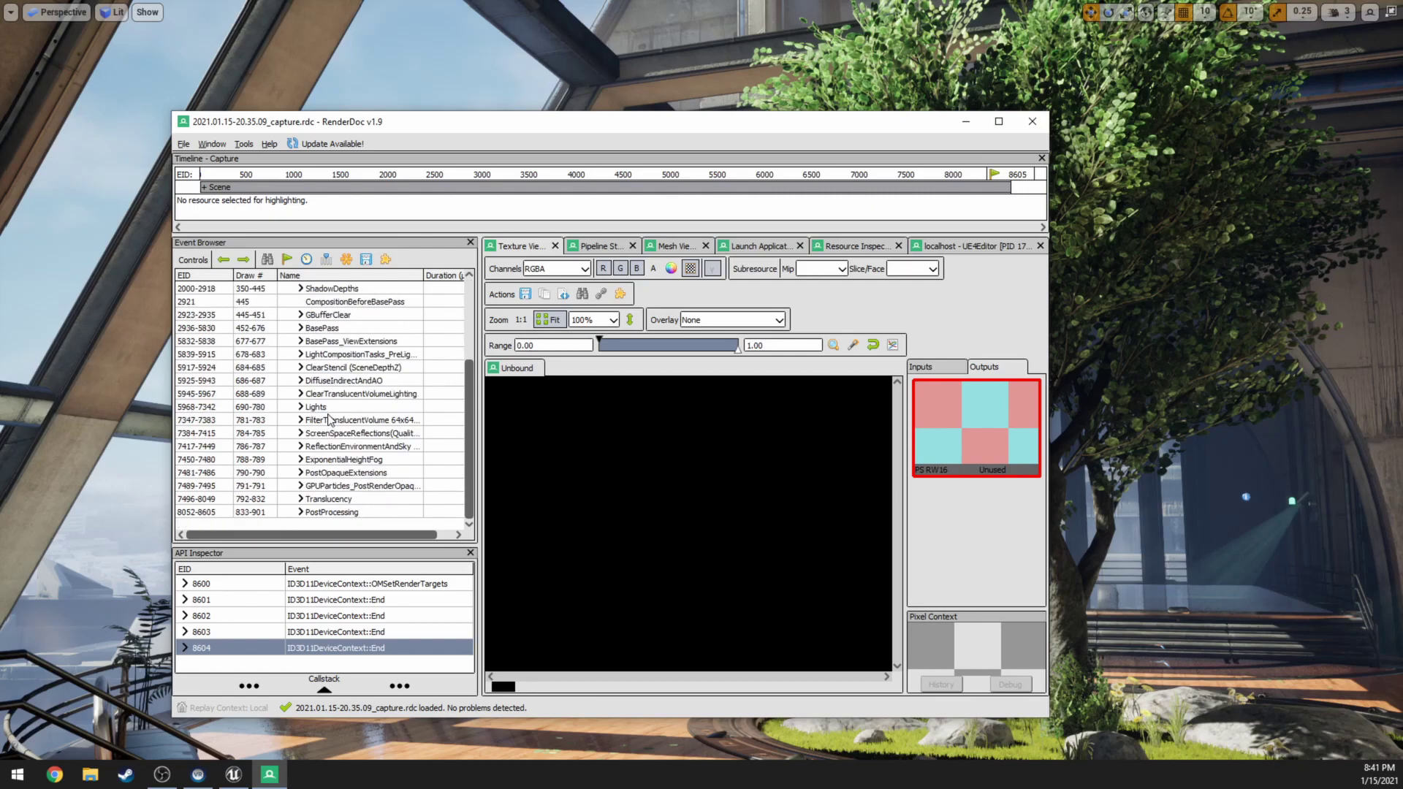
{"action": "scroll", "coordinate": [328, 419], "scroll_direction": "up", "scroll_amount": 3}
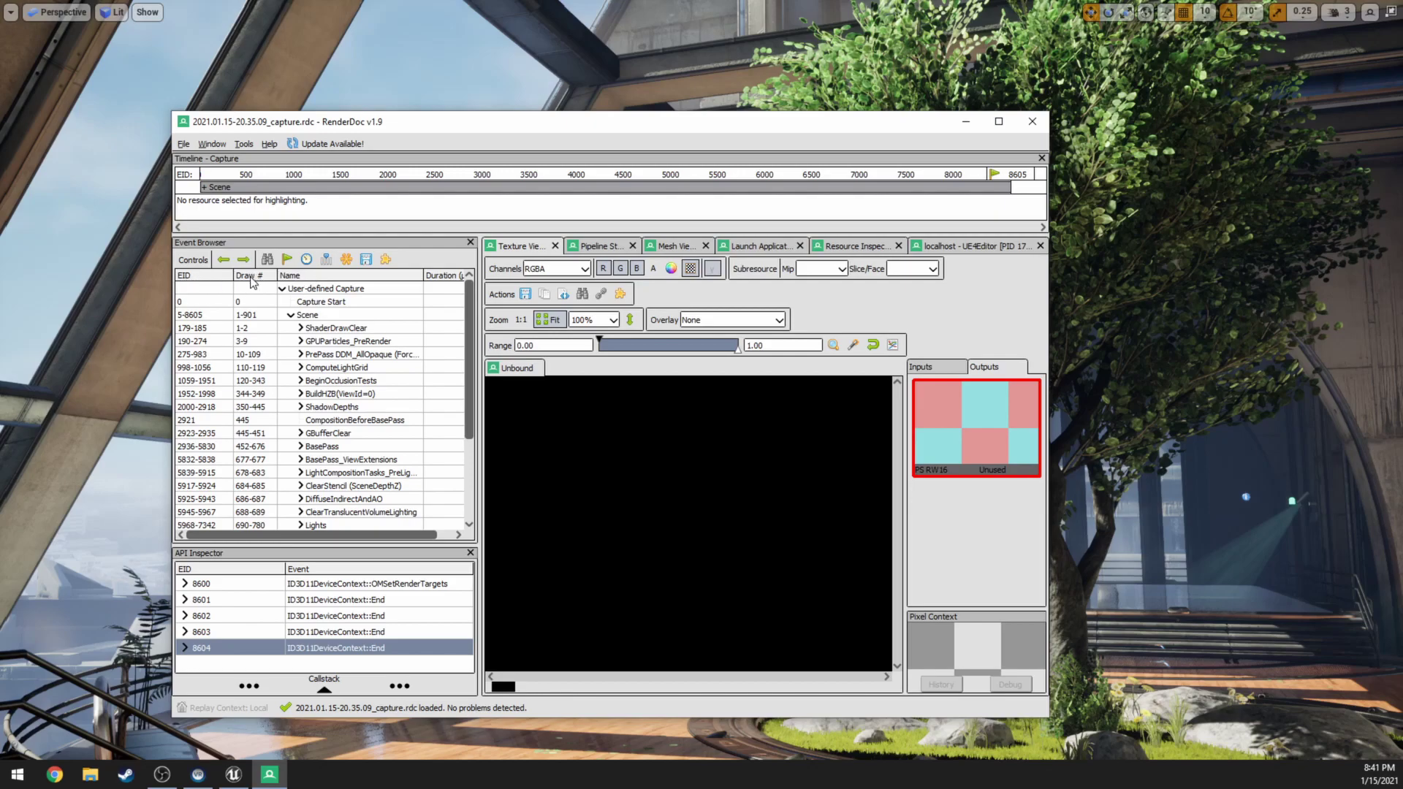
{"action": "right_click", "coordinate": [252, 281]}
{"action": "left_click", "coordinate": [293, 332]}
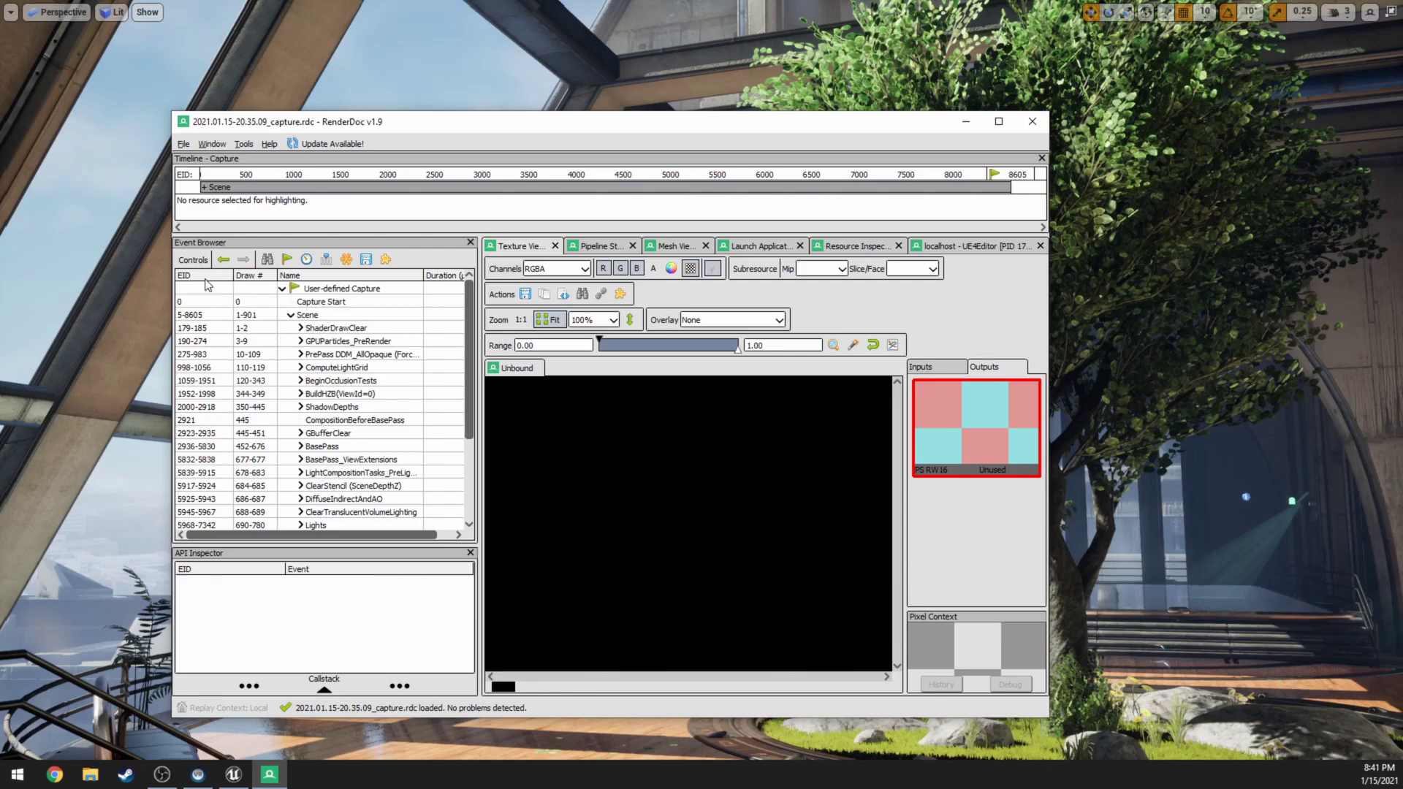
{"action": "right_click", "coordinate": [207, 284]}
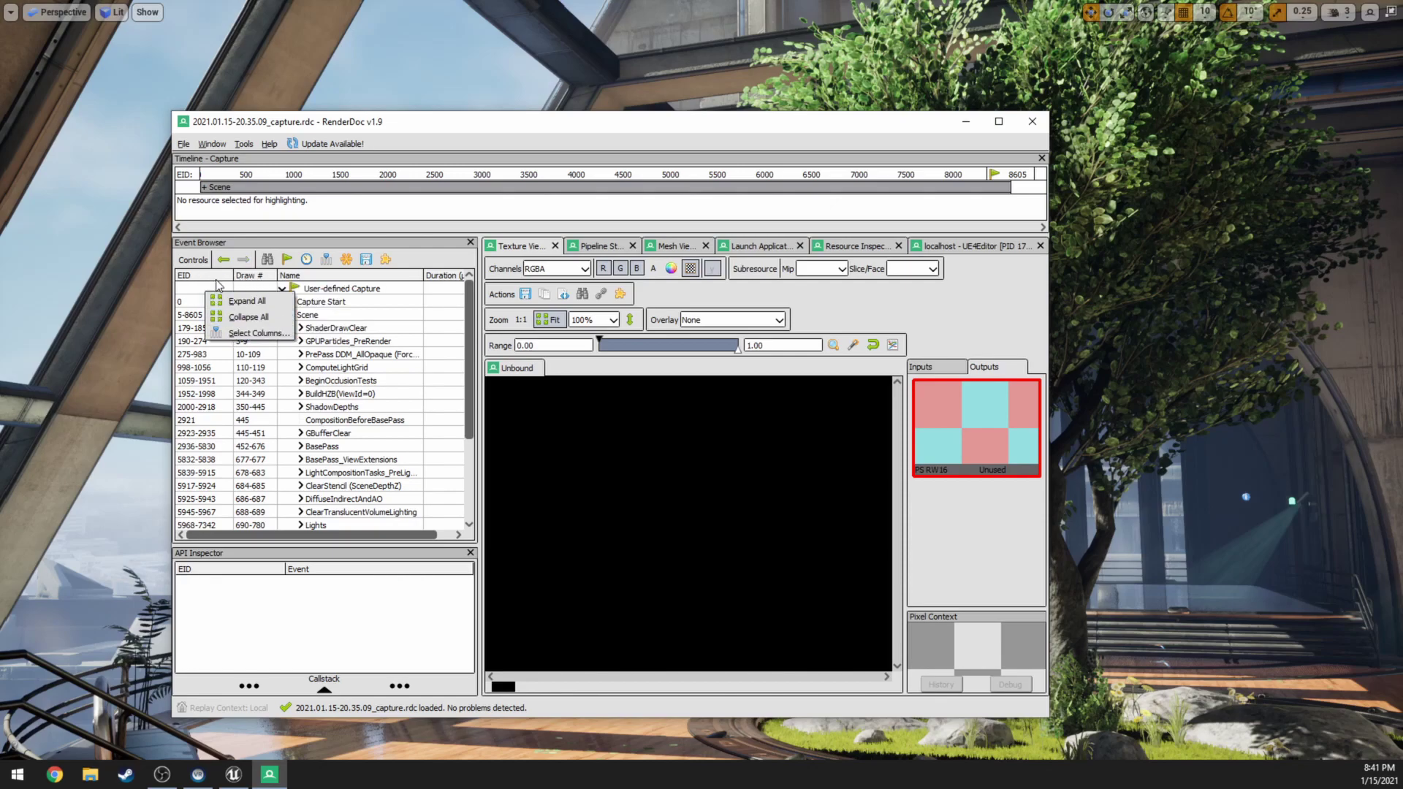
{"action": "right_click", "coordinate": [216, 284]}
{"action": "right_click", "coordinate": [217, 282]}
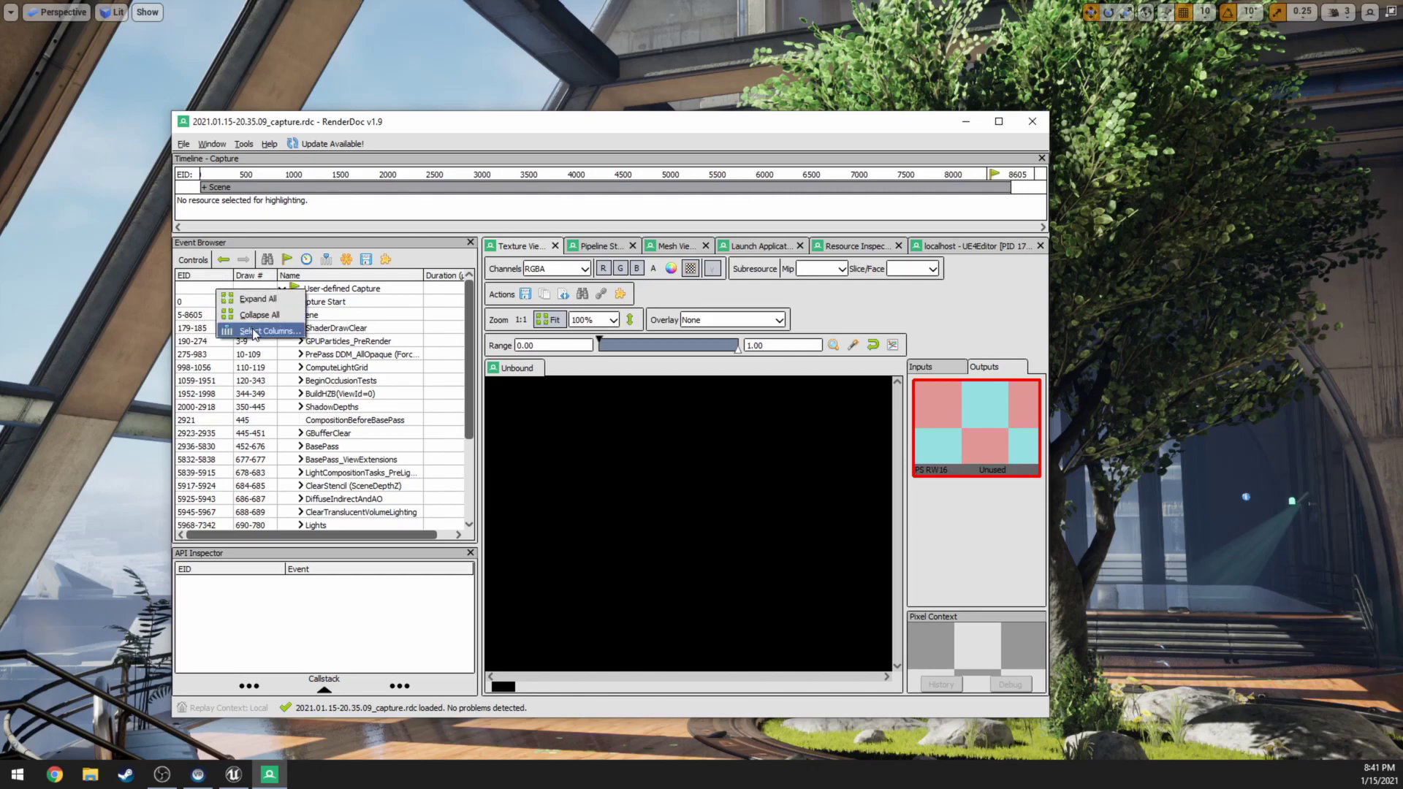
{"action": "left_click", "coordinate": [254, 331]}
{"action": "left_click", "coordinate": [618, 328]}
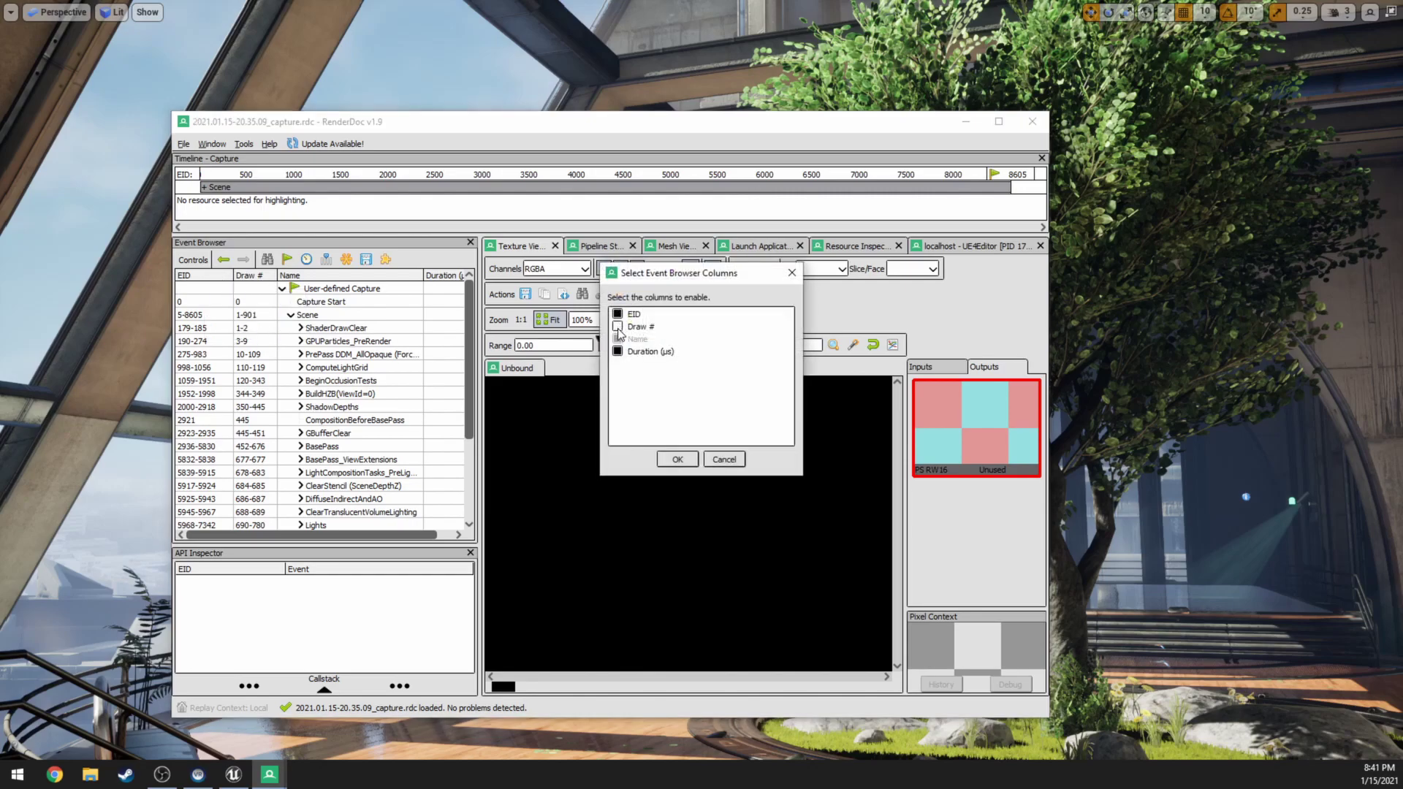
{"action": "left_click", "coordinate": [678, 460]}
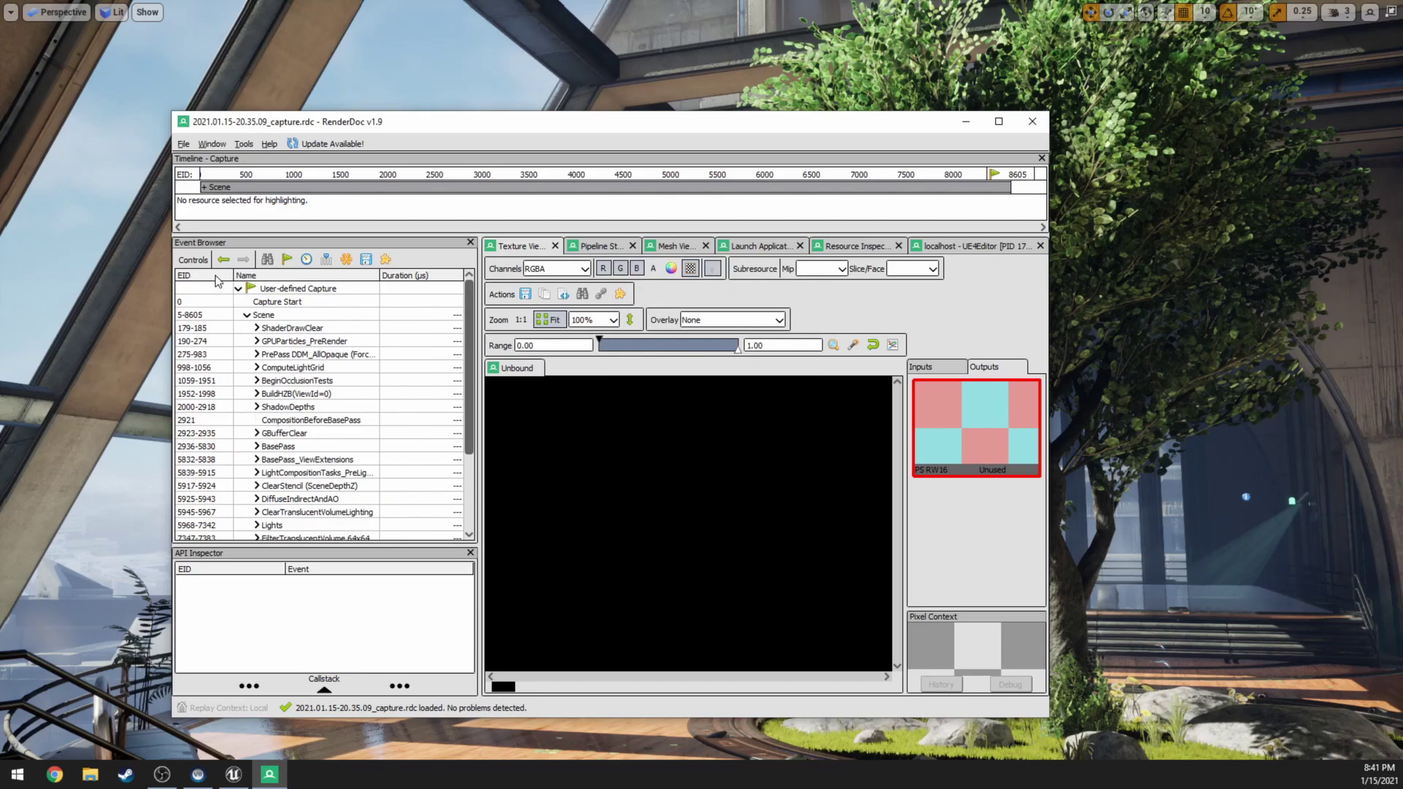
{"action": "right_click", "coordinate": [217, 282]}
{"action": "left_click", "coordinate": [260, 331]}
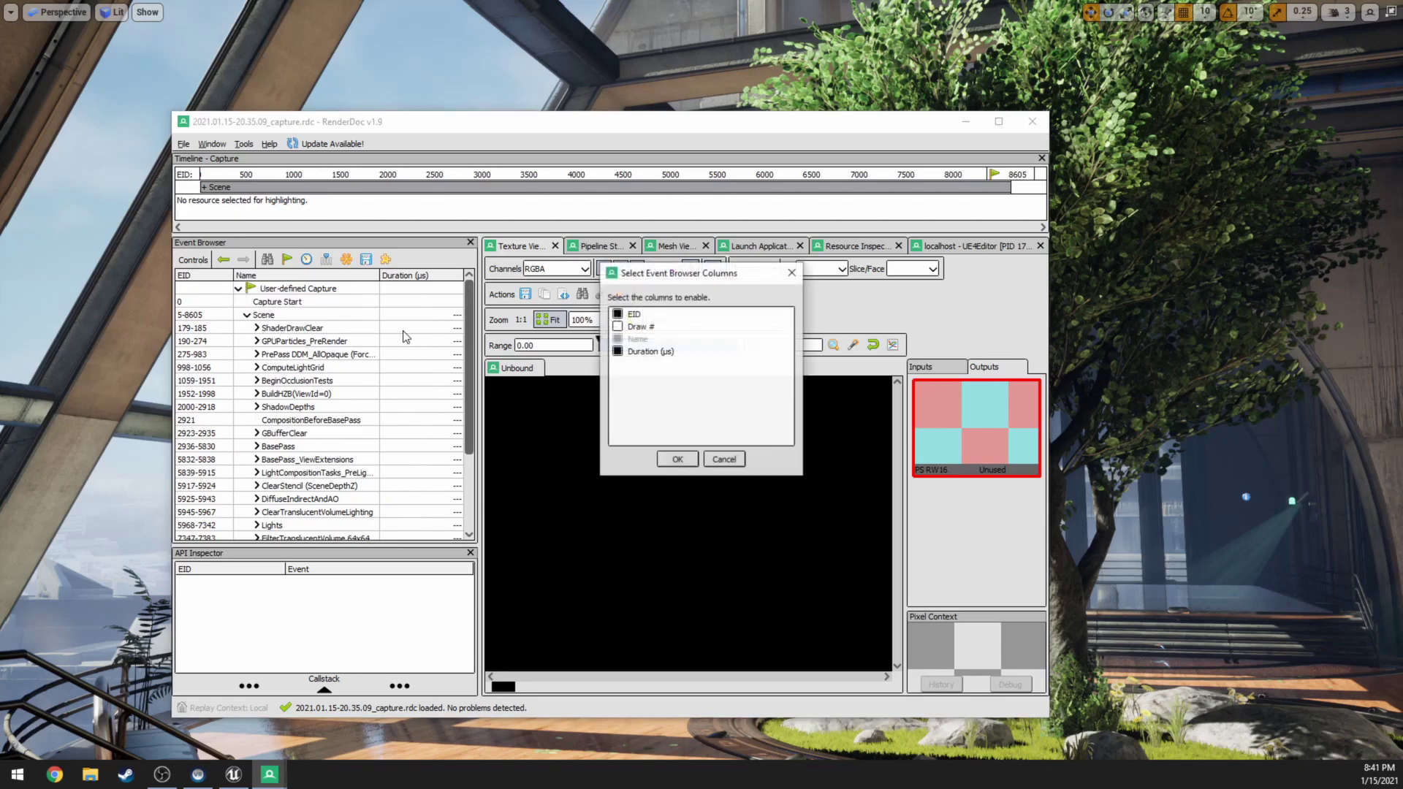
{"action": "left_click", "coordinate": [632, 326]}
{"action": "left_click", "coordinate": [617, 327]}
{"action": "left_click", "coordinate": [678, 458]}
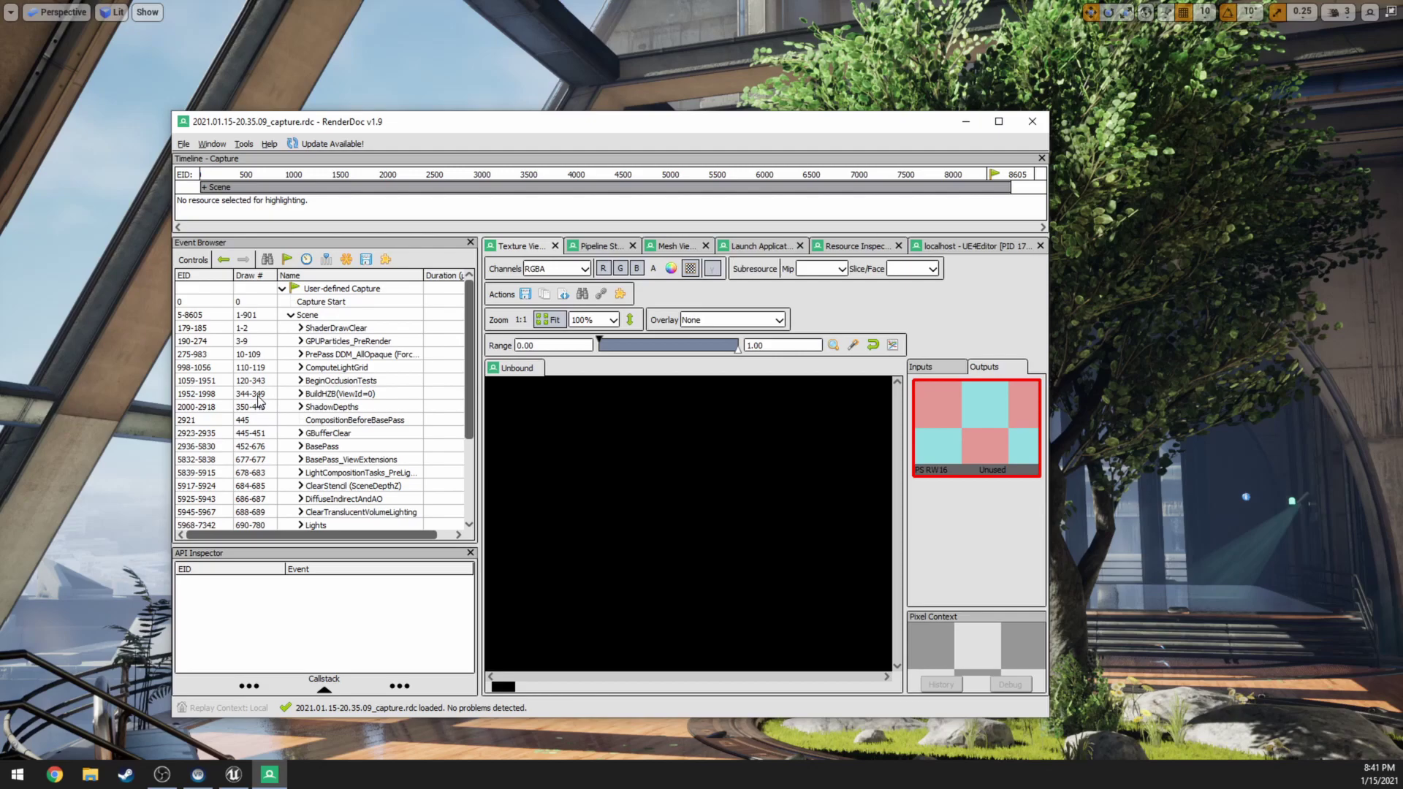
Scroll the Event Browser's Scene pass list to find the BasePass row (2936-5830)
{"action": "scroll", "coordinate": [258, 399], "scroll_direction": "down", "scroll_amount": 3}
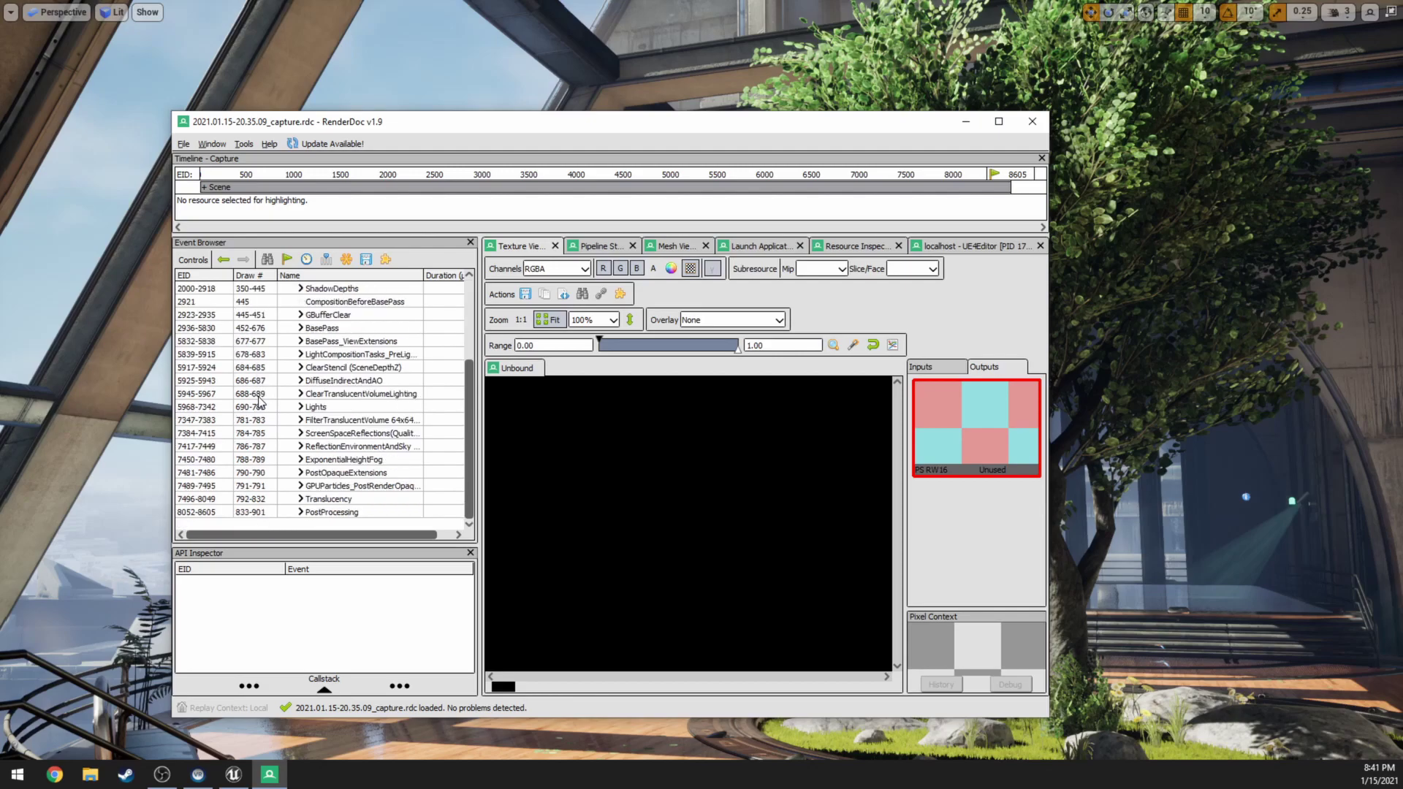
{"action": "scroll", "coordinate": [260, 400], "scroll_direction": "up", "scroll_amount": 3}
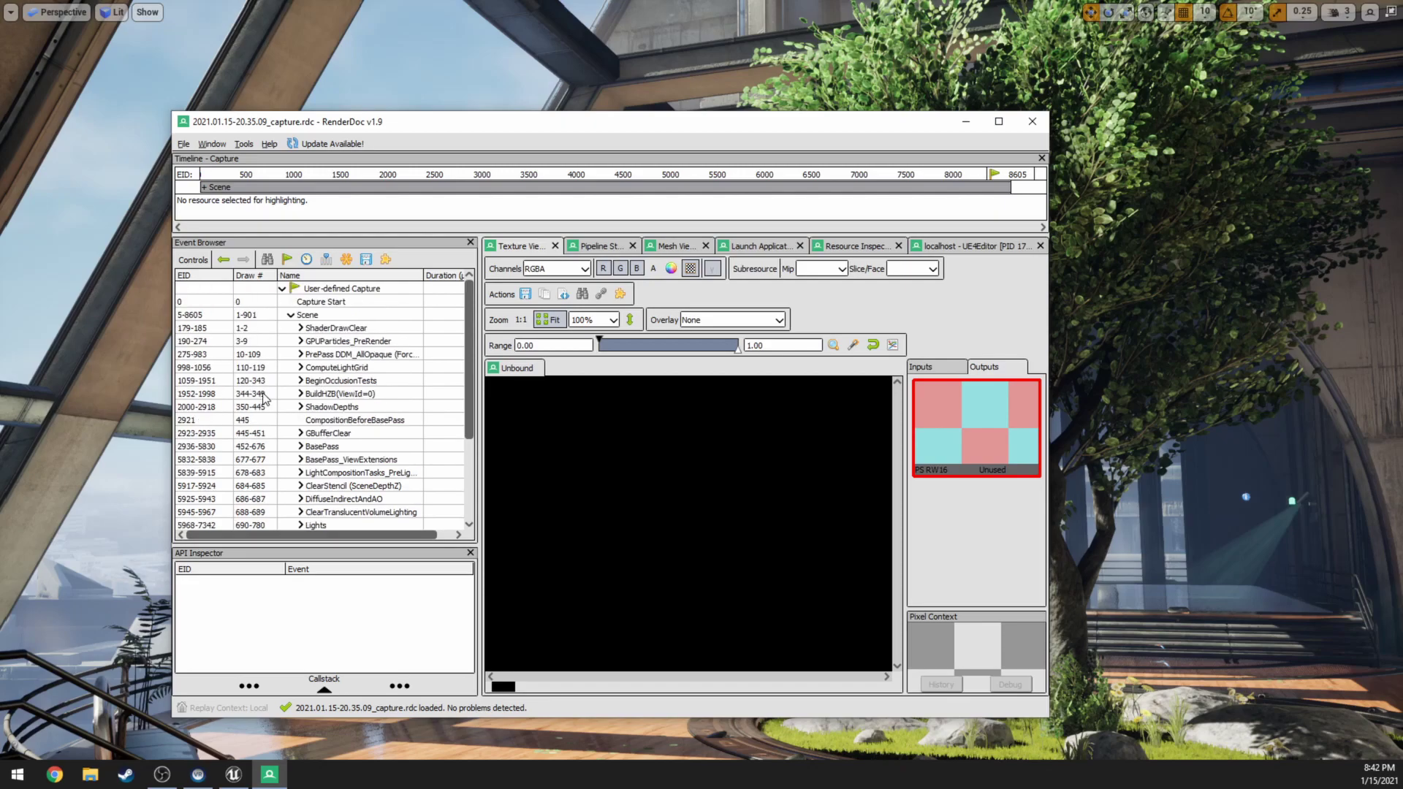
{"action": "scroll", "coordinate": [265, 398], "scroll_direction": "down", "scroll_amount": 1}
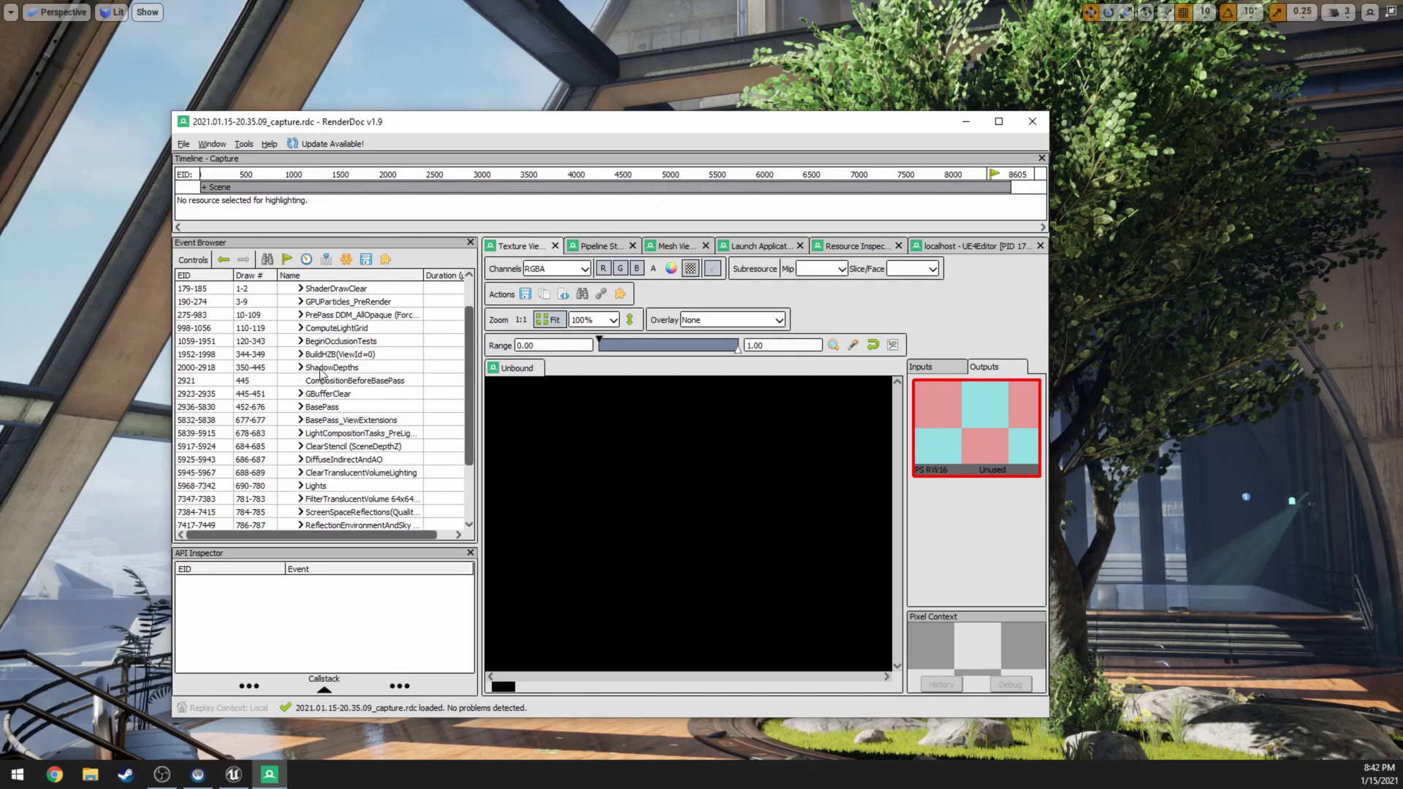
{"action": "scroll", "coordinate": [322, 373], "scroll_direction": "up", "scroll_amount": 1}
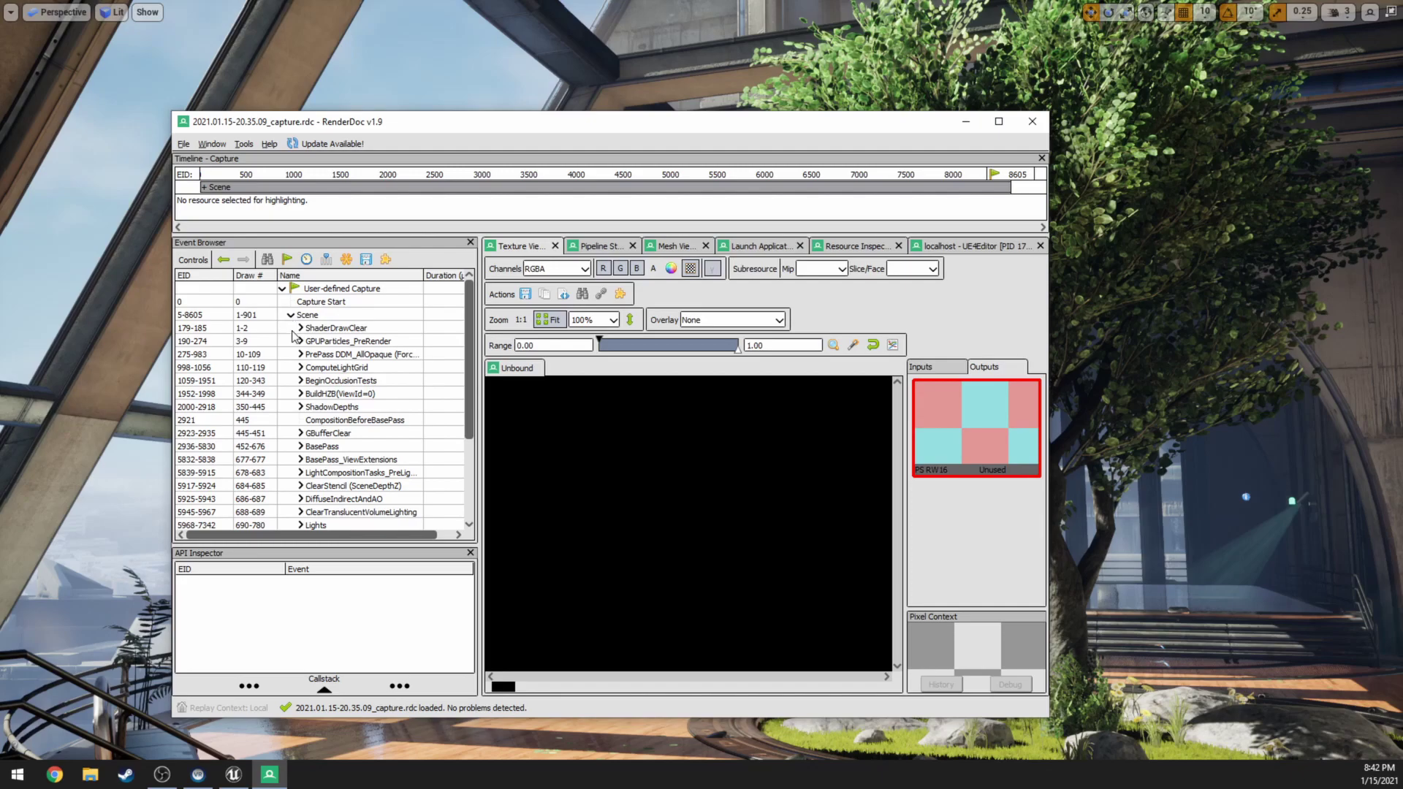
{"action": "scroll", "coordinate": [294, 332], "scroll_direction": "down", "scroll_amount": 1}
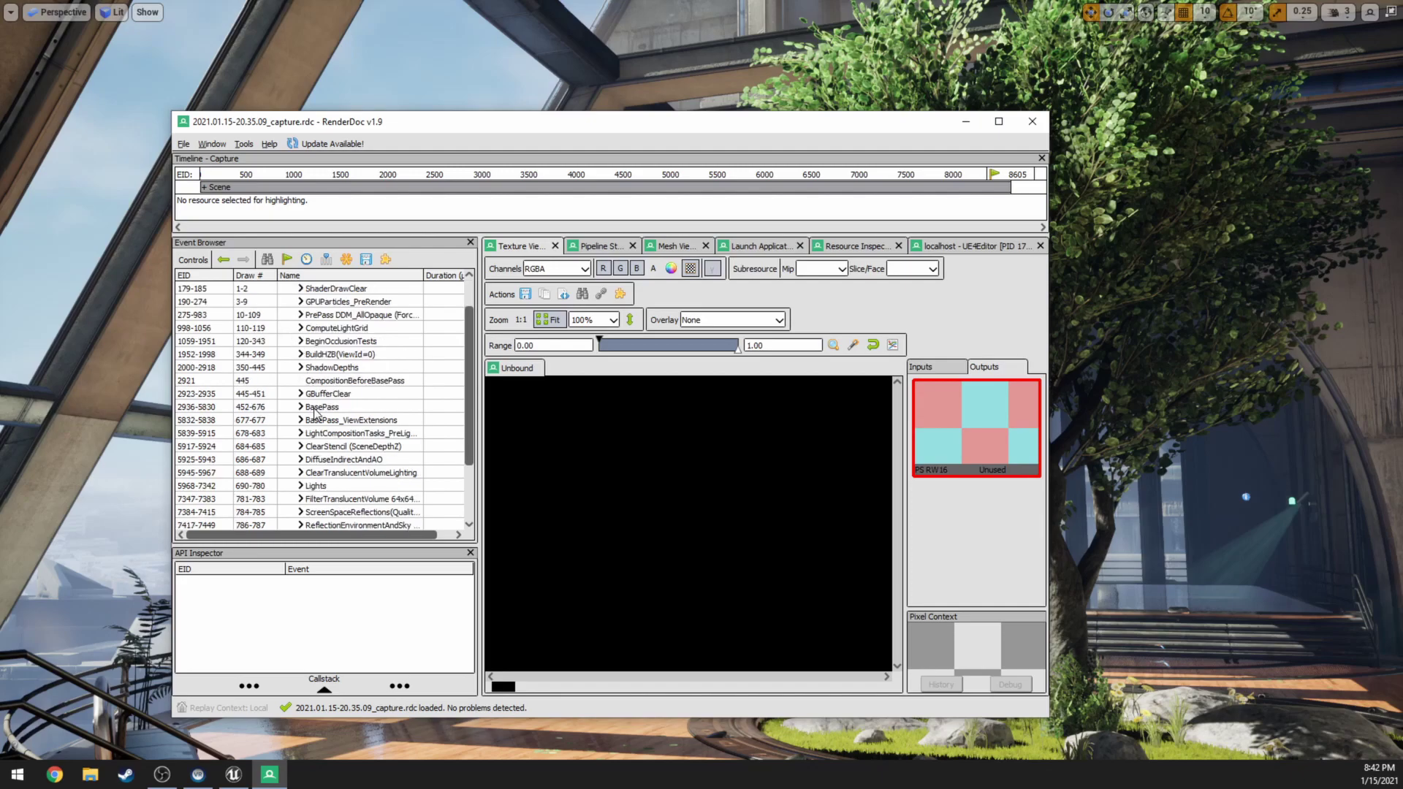
Jump replay to the end of BasePass, expand its draw list and maximize RenderDoc
{"action": "left_click", "coordinate": [315, 410]}
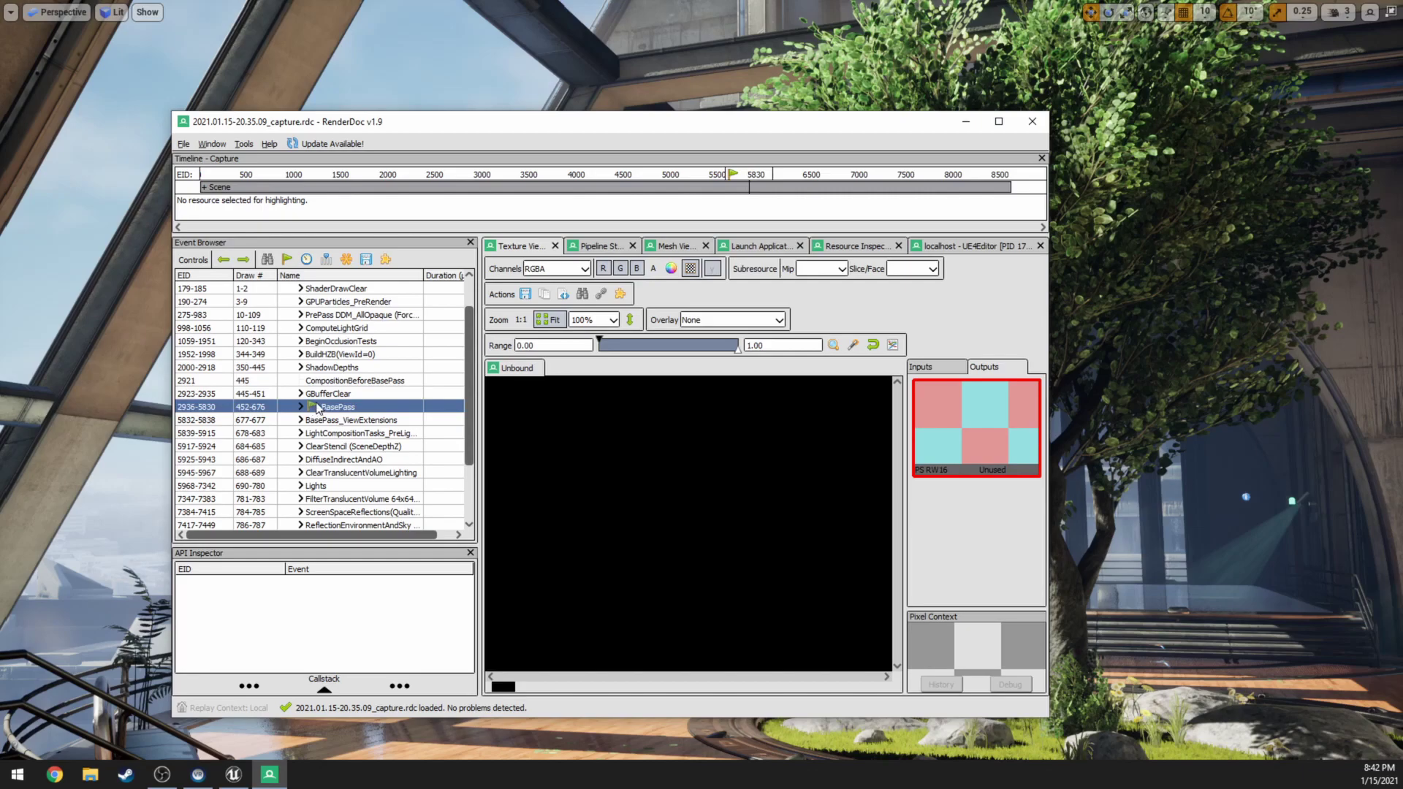
{"action": "left_click", "coordinate": [300, 407]}
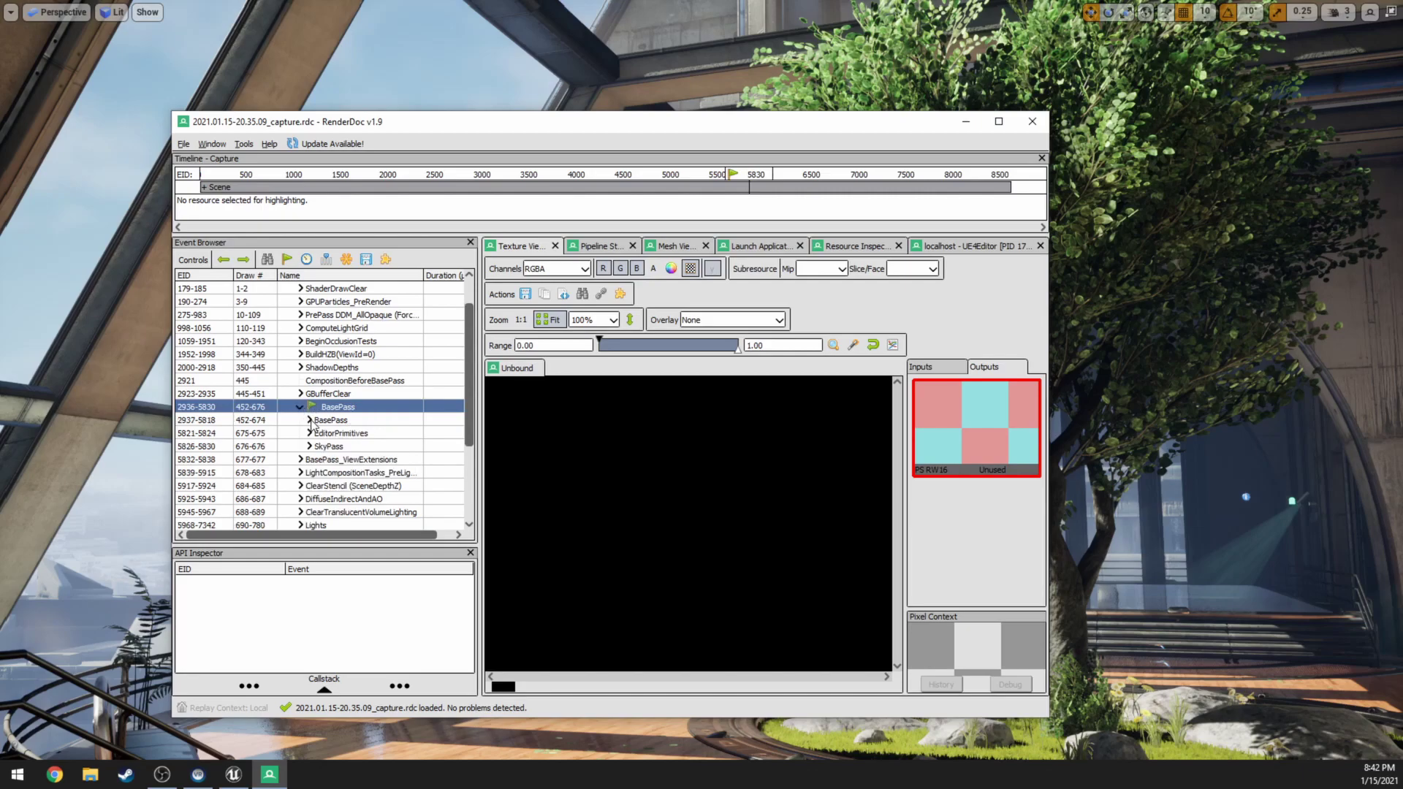
{"action": "left_click", "coordinate": [308, 421]}
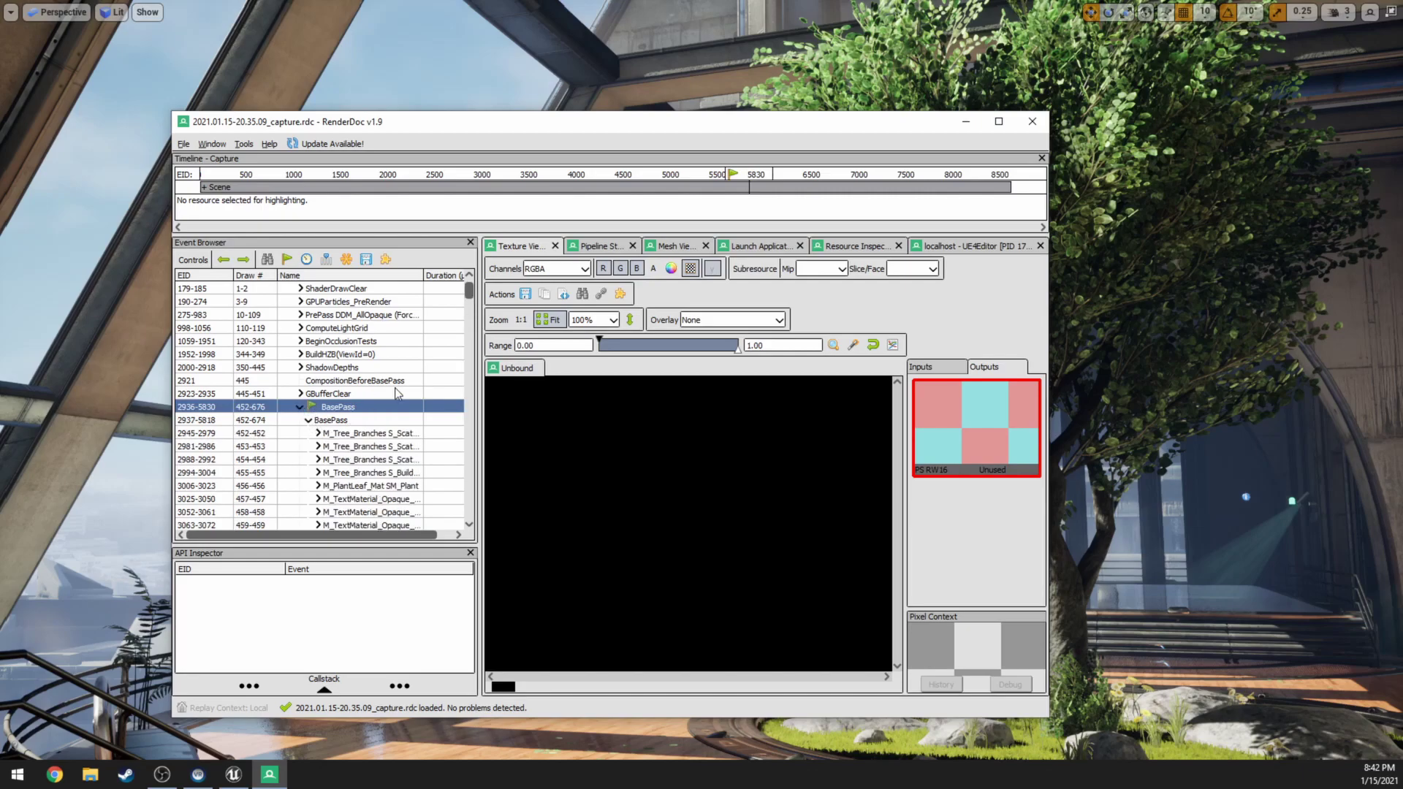
{"action": "double_click", "coordinate": [804, 128]}
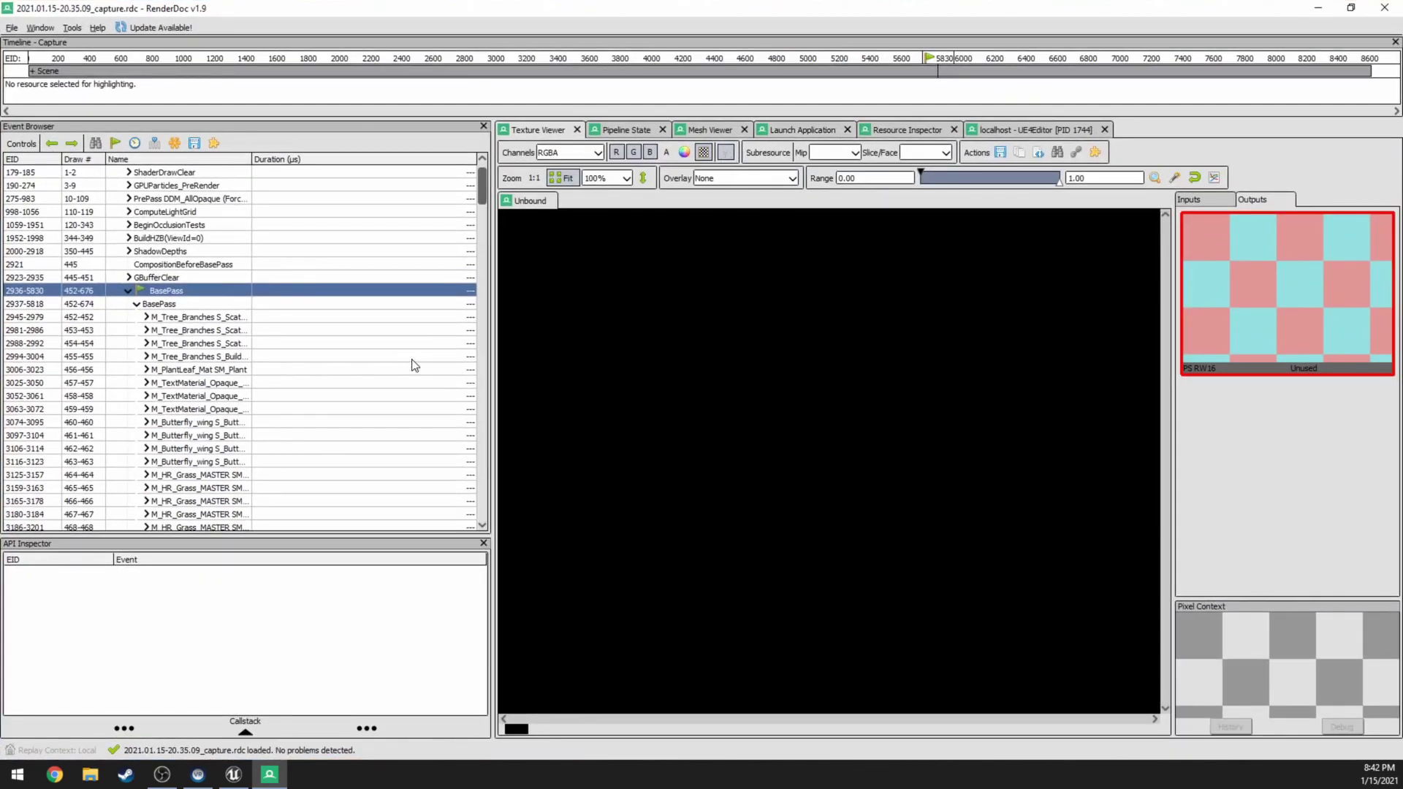
Inspect the M_Tree_Branches draws one by one, stepping on into the grass draws
{"action": "left_click", "coordinate": [179, 319]}
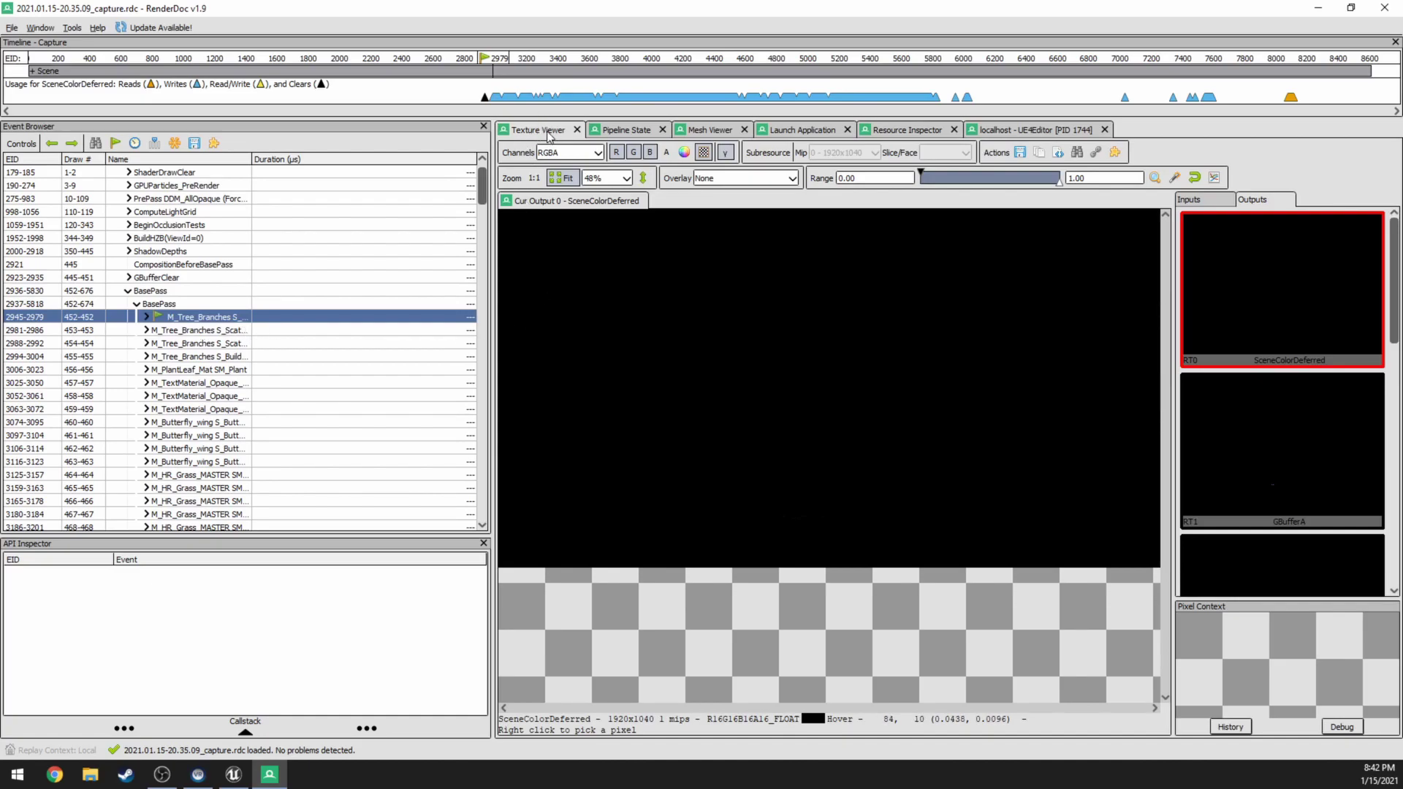
{"action": "left_click", "coordinate": [208, 330]}
{"action": "left_click", "coordinate": [207, 320]}
{"action": "left_click", "coordinate": [210, 332]}
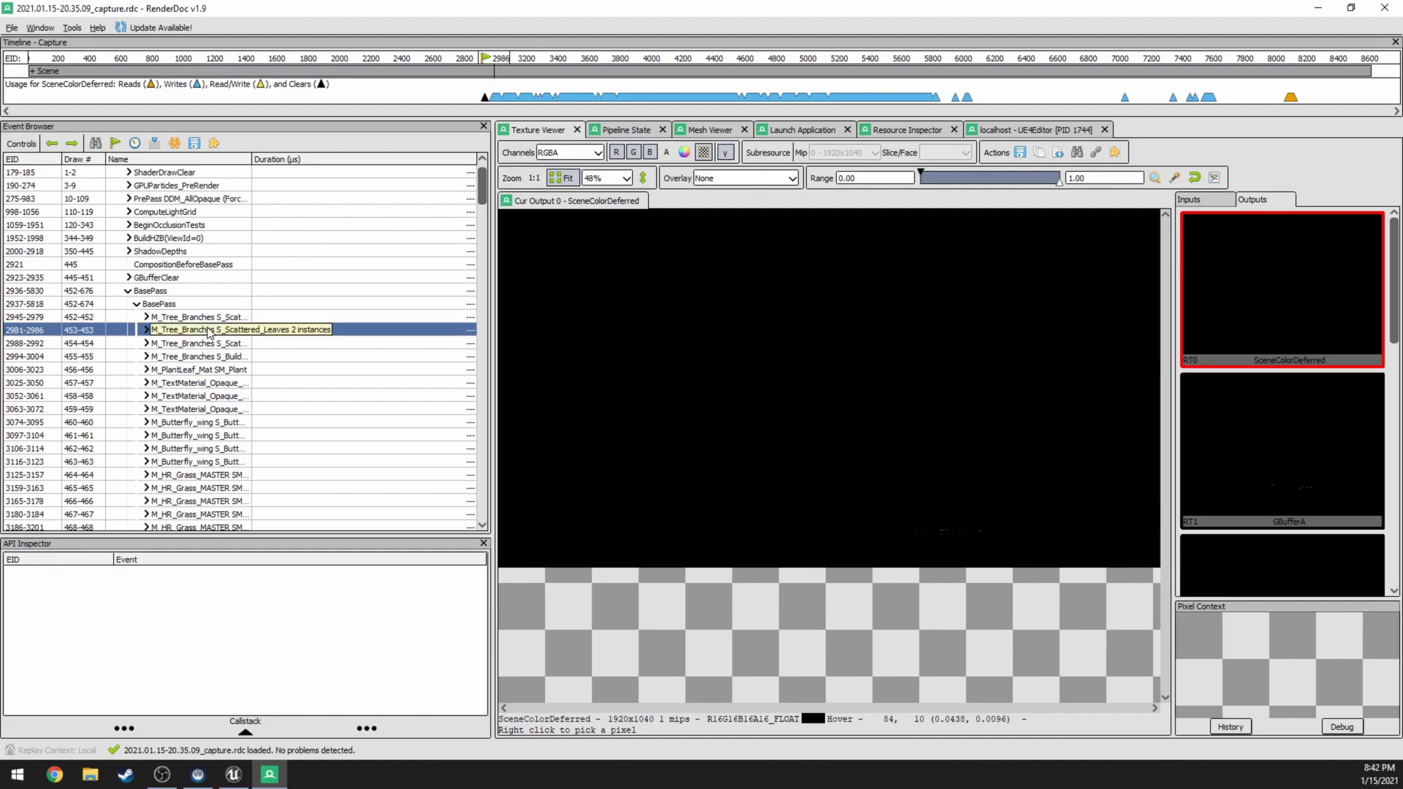
{"action": "key", "text": "Down"}
{"action": "key", "text": "Down"}
{"action": "key", "text": "Down"}
{"action": "key", "text": "Down"}
{"action": "key", "text": "Down"}
{"action": "key", "text": "Down"}
{"action": "key", "text": "Down"}
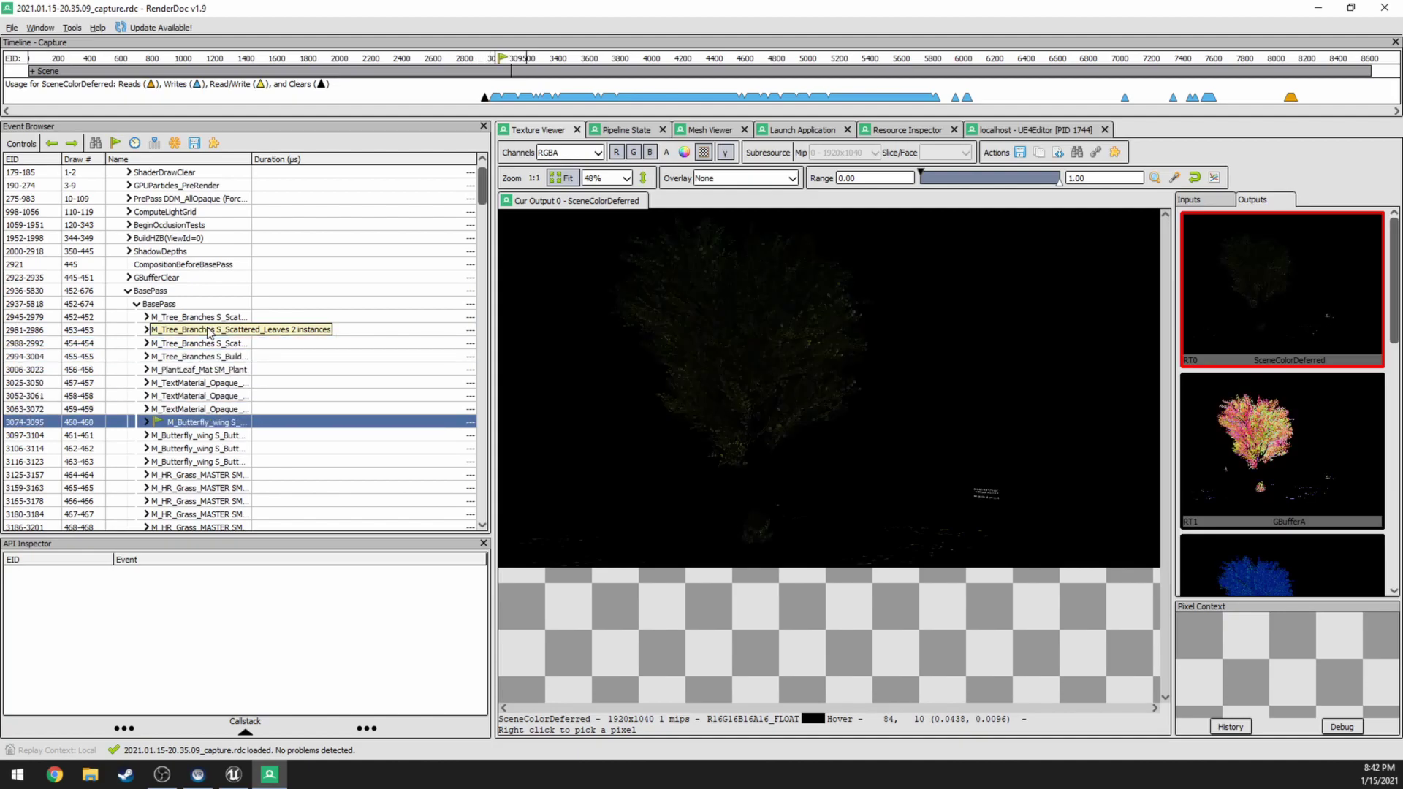
{"action": "key", "text": "Down"}
{"action": "key", "text": "Down"}
{"action": "key", "text": "Down"}
{"action": "key", "text": "Down"}
{"action": "key", "text": "Down"}
{"action": "key", "text": "Down"}
{"action": "key", "text": "Down"}
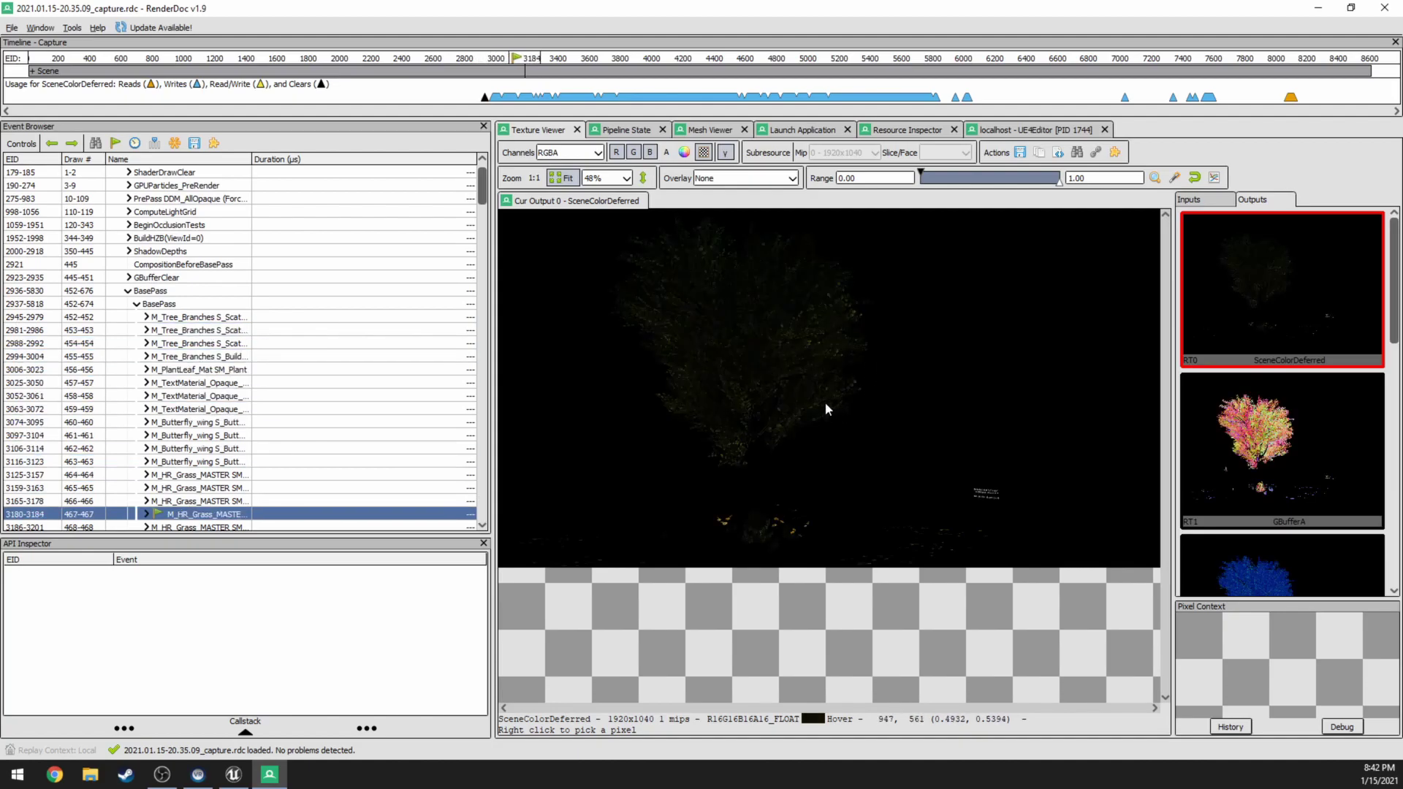
Lower Range max to 0.47368 to brighten the preview, then step through grass, boulder and metal draws
{"action": "key", "text": "Down"}
{"action": "key", "text": "Down"}
{"action": "key", "text": "Down"}
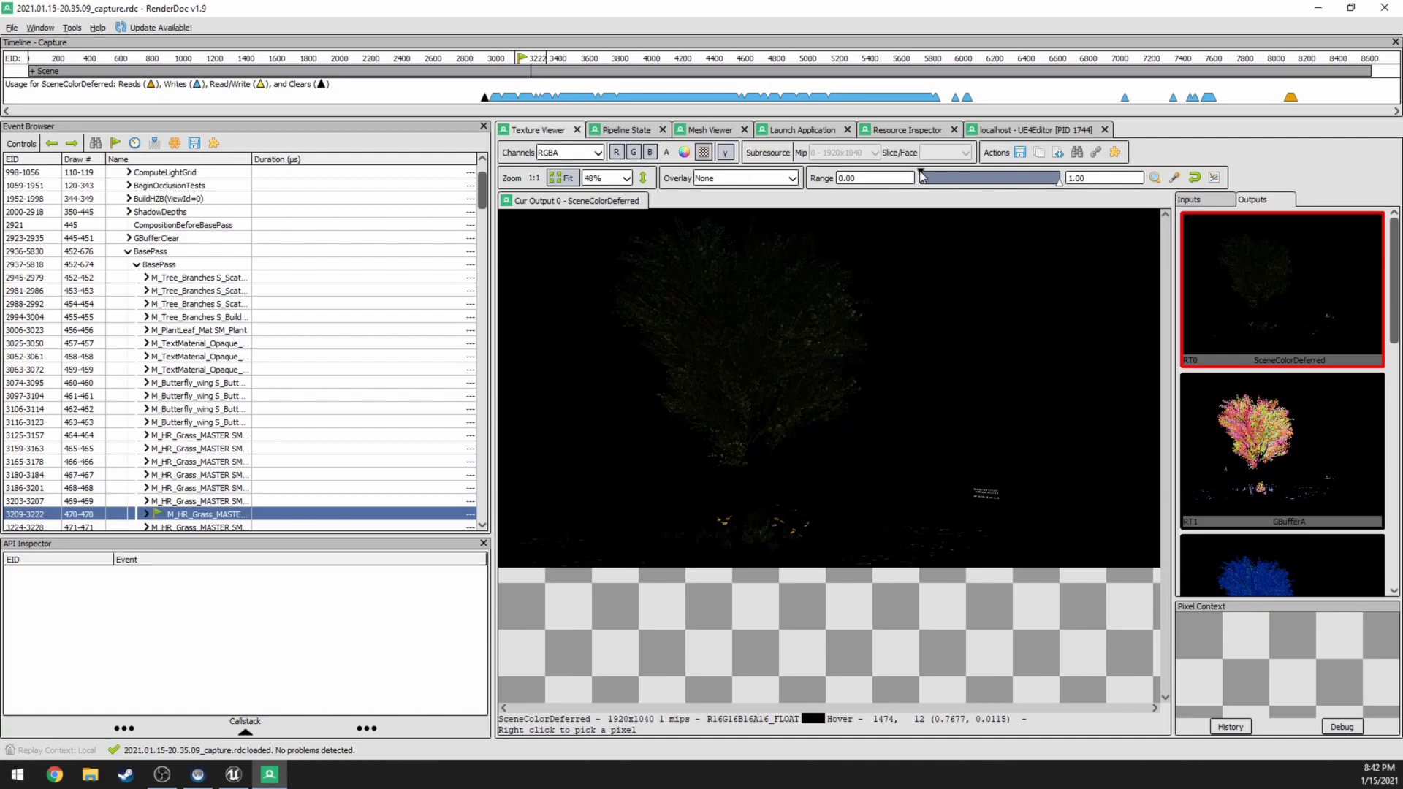
{"action": "left_click_drag", "start_coordinate": [1031, 186], "coordinate": [976, 189]}
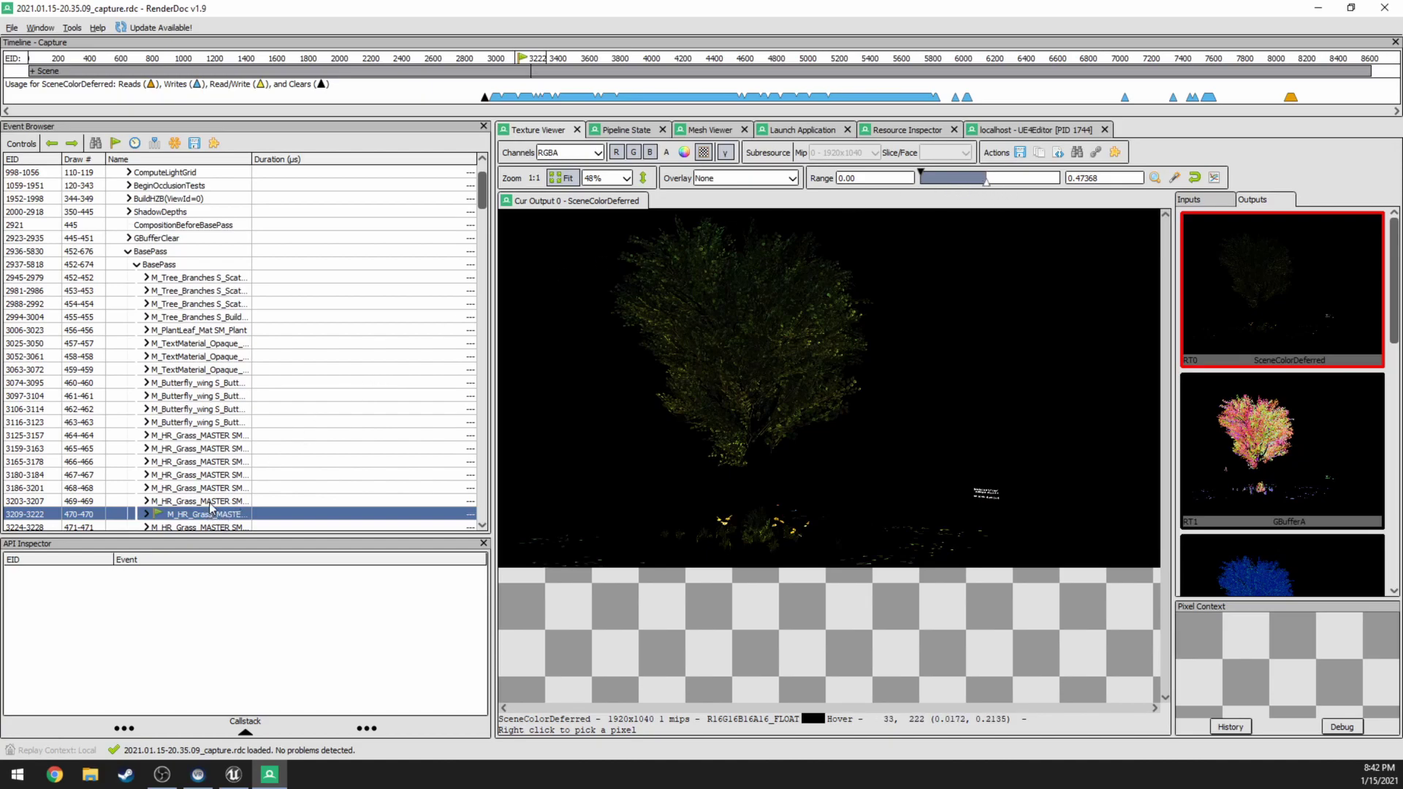
{"action": "key", "text": "Down"}
{"action": "key", "text": "Down"}
{"action": "key", "text": "Down"}
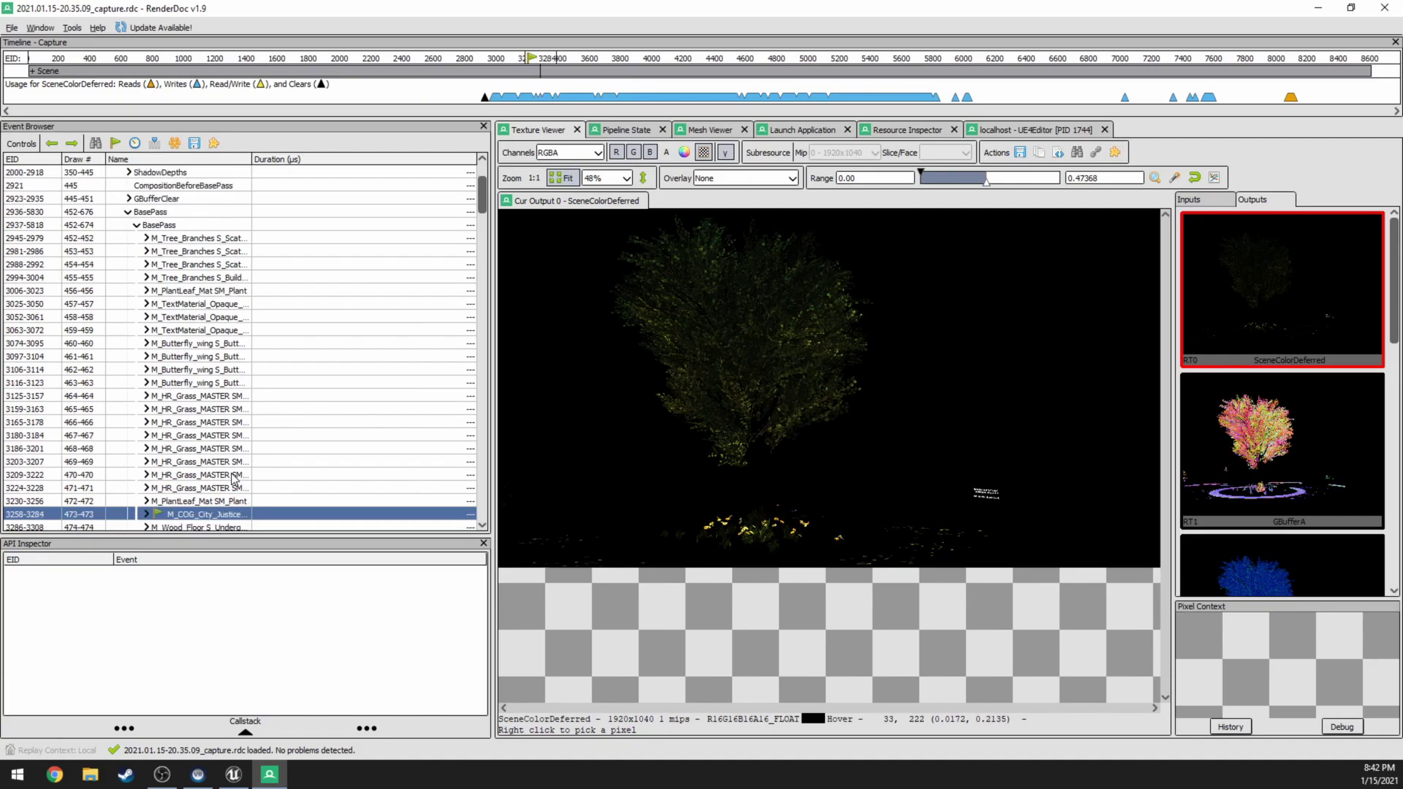
{"action": "key", "text": "Down"}
{"action": "key", "text": "Down"}
{"action": "key", "text": "Down"}
{"action": "key", "text": "Down"}
{"action": "key", "text": "Down"}
{"action": "key", "text": "Down"}
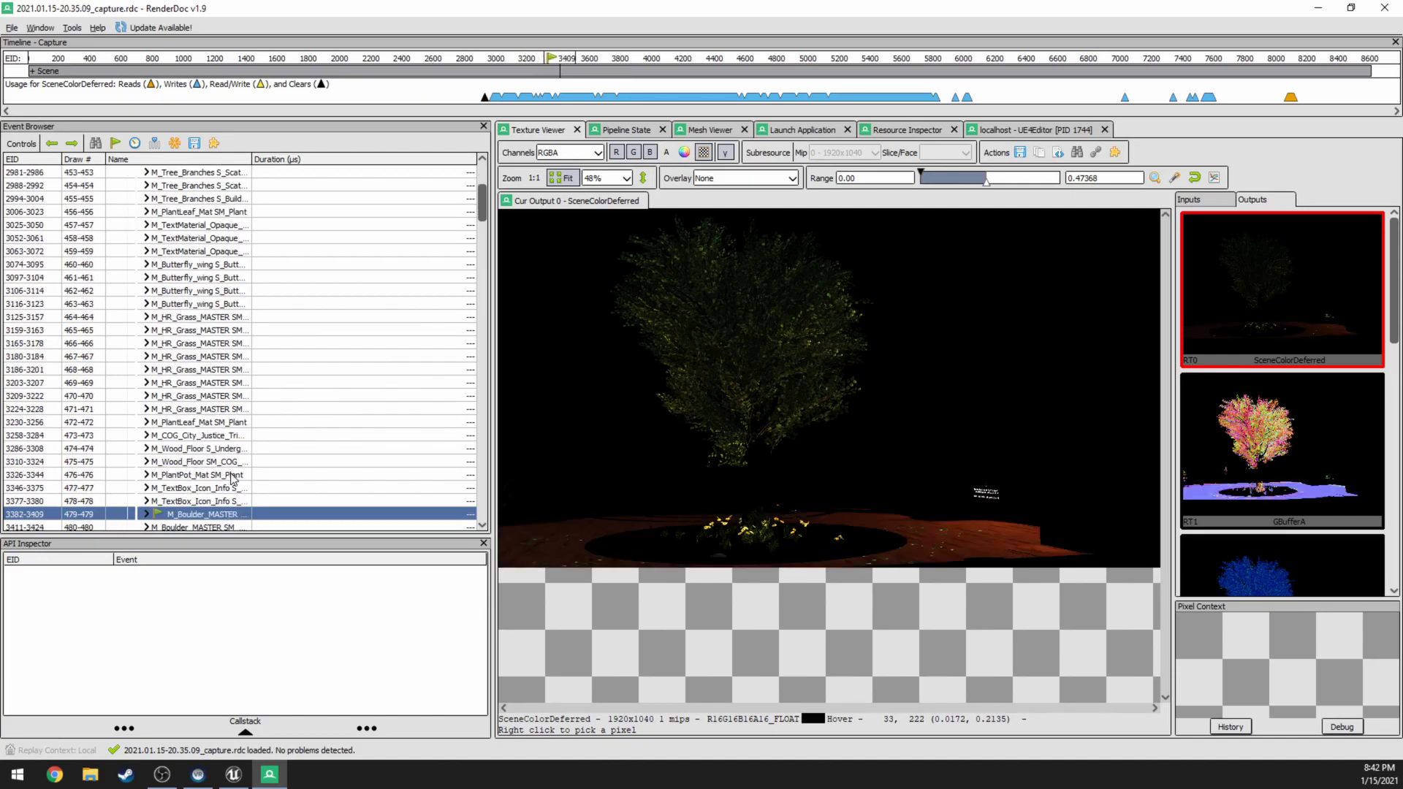
{"action": "key", "text": "Down"}
{"action": "key", "text": "Down"}
{"action": "key", "text": "Down"}
{"action": "key", "text": "Down"}
{"action": "key", "text": "Down"}
{"action": "key", "text": "Down"}
{"action": "key", "text": "Down"}
{"action": "key", "text": "Down"}
{"action": "key", "text": "Down"}
{"action": "key", "text": "Down"}
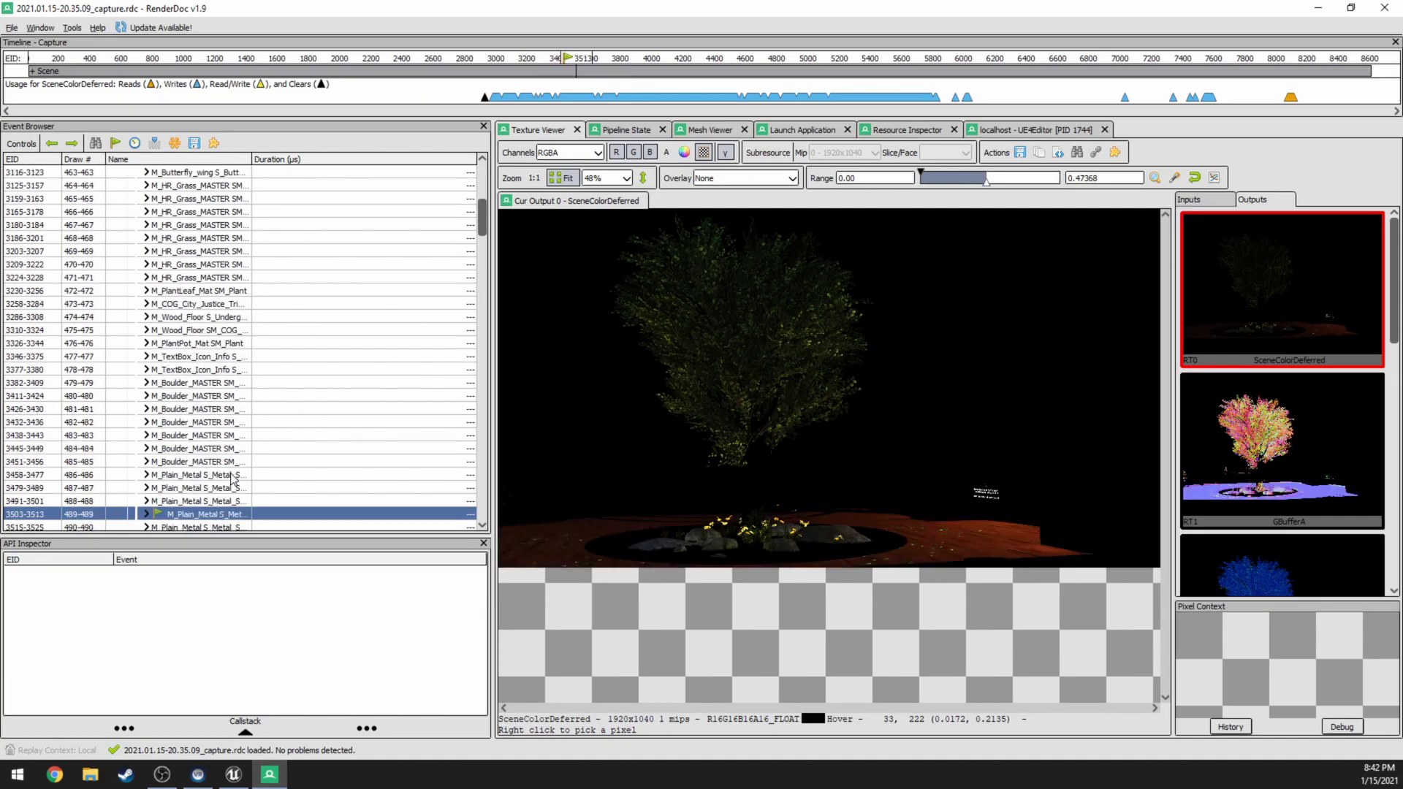
{"action": "key", "text": "Down"}
{"action": "key", "text": "Down"}
{"action": "key", "text": "Down"}
{"action": "key", "text": "Down"}
{"action": "key", "text": "Down"}
{"action": "key", "text": "Down"}
{"action": "key", "text": "Down"}
{"action": "key", "text": "Down"}
{"action": "key", "text": "Down"}
{"action": "key", "text": "Down"}
{"action": "key", "text": "Down"}
{"action": "key", "text": "Down"}
{"action": "key", "text": "Down"}
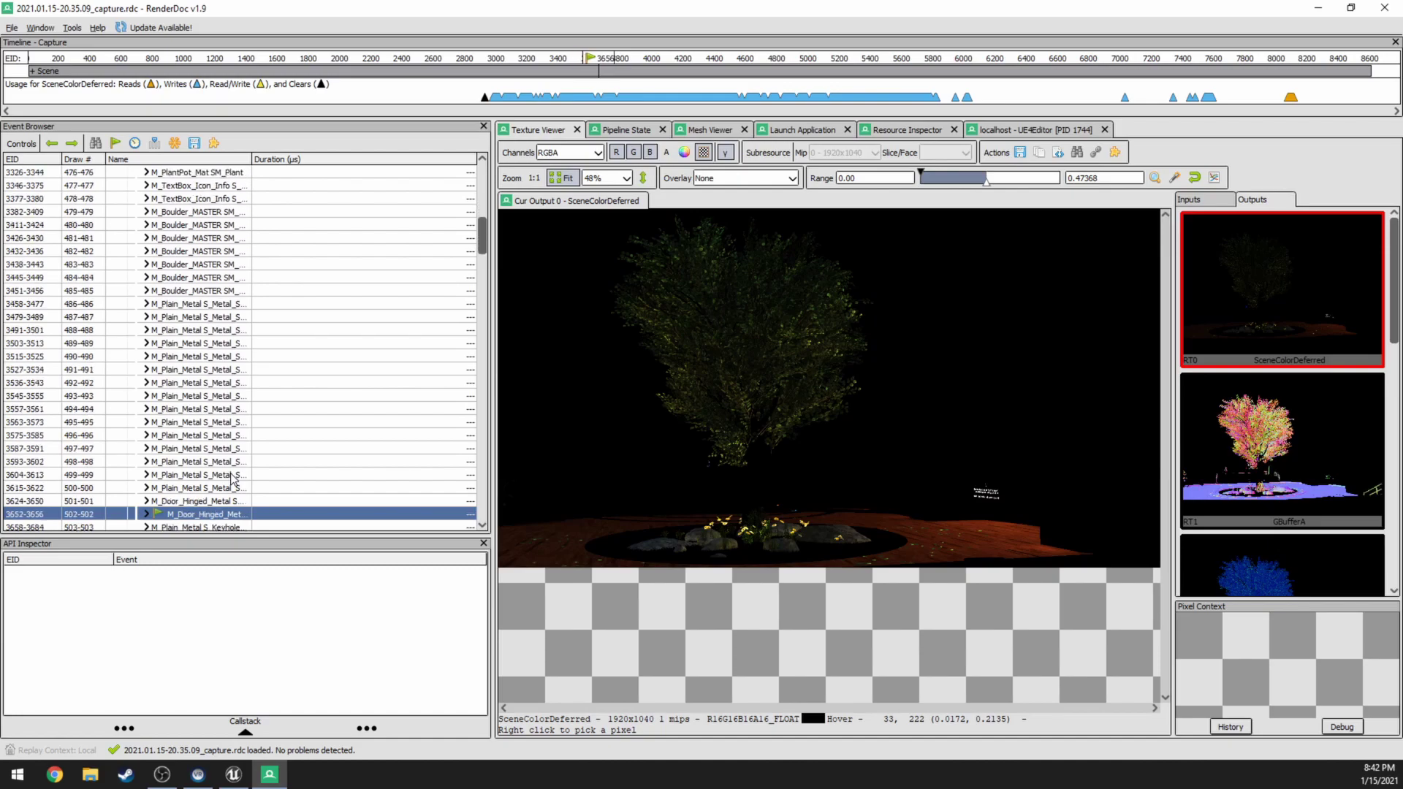
Step through the building and wall draws to the last BasePass draw, event 5818
{"action": "key", "text": "Down"}
{"action": "key", "text": "Down"}
{"action": "key", "text": "Down"}
{"action": "key", "text": "Down"}
{"action": "key", "text": "Down"}
{"action": "key", "text": "Down"}
{"action": "key", "text": "Down"}
{"action": "key", "text": "Down"}
{"action": "key", "text": "Down"}
{"action": "key", "text": "Down"}
{"action": "key", "text": "Down"}
{"action": "key", "text": "Down"}
{"action": "key", "text": "Down"}
{"action": "key", "text": "Down"}
{"action": "key", "text": "Down"}
{"action": "key", "text": "Down"}
{"action": "key", "text": "Down"}
{"action": "key", "text": "Down"}
{"action": "key", "text": "Down"}
{"action": "key", "text": "Down"}
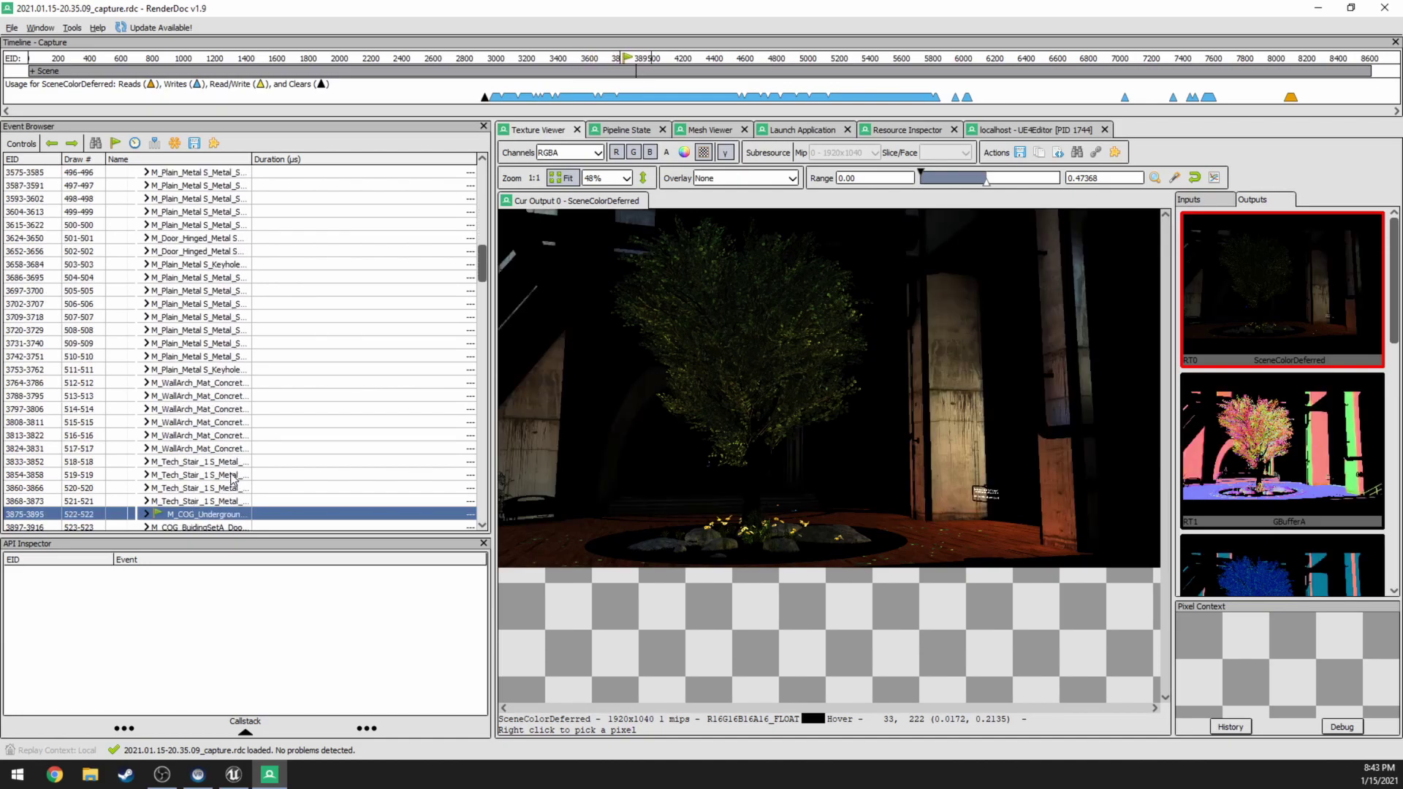
{"action": "key", "text": "Down"}
{"action": "key", "text": "Down"}
{"action": "key", "text": "Down"}
{"action": "key", "text": "Down"}
{"action": "key", "text": "Down"}
{"action": "key", "text": "Down"}
{"action": "key", "text": "Down"}
{"action": "key", "text": "Down"}
{"action": "key", "text": "Down"}
{"action": "key", "text": "Down"}
{"action": "key", "text": "Down"}
{"action": "key", "text": "Down"}
{"action": "key", "text": "Down"}
{"action": "key", "text": "Down"}
{"action": "key", "text": "Down"}
{"action": "key", "text": "Down"}
{"action": "key", "text": "Down"}
{"action": "key", "text": "Down"}
{"action": "key", "text": "Down"}
{"action": "key", "text": "Down"}
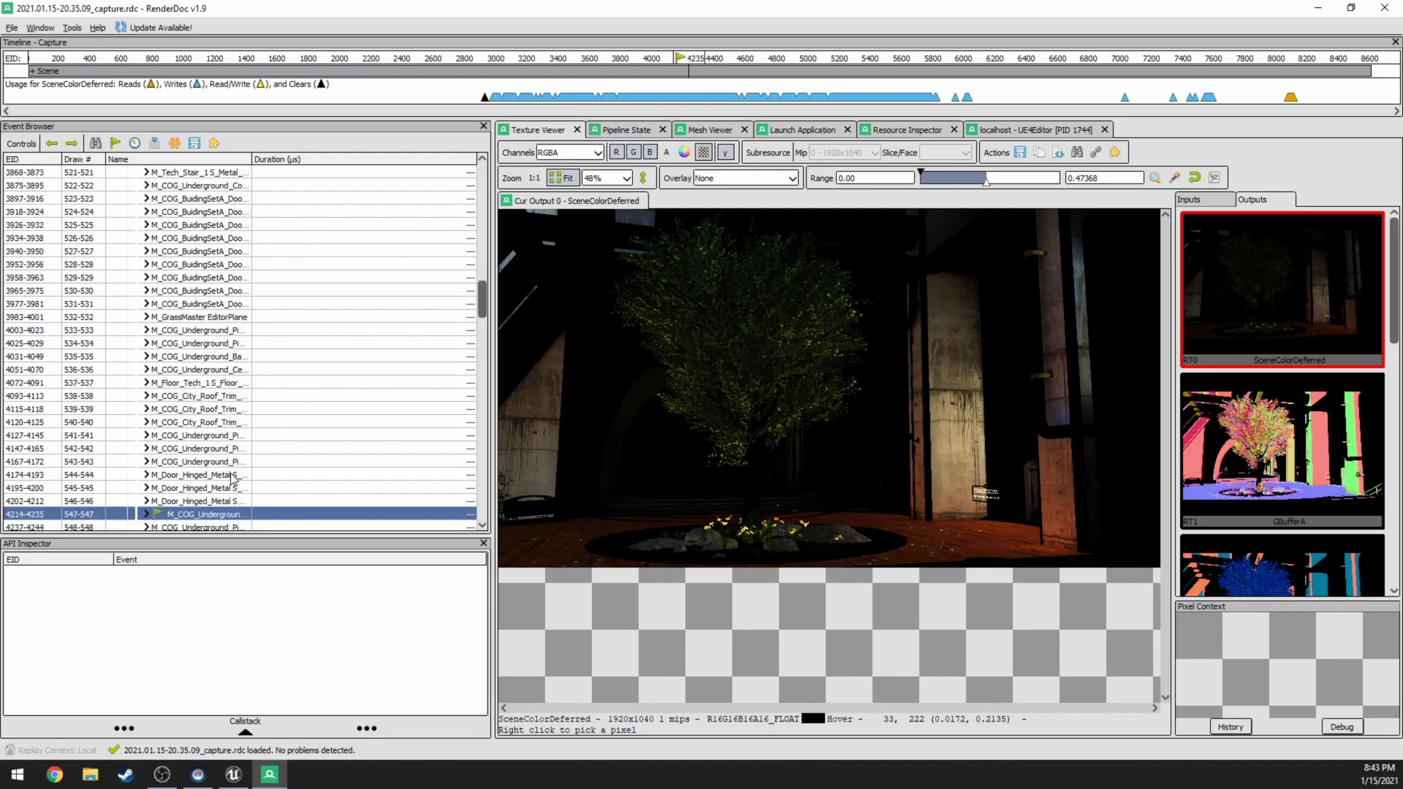
{"action": "key", "text": "Down"}
{"action": "key", "text": "Down"}
{"action": "key", "text": "Down"}
{"action": "key", "text": "Down"}
{"action": "key", "text": "Down"}
{"action": "key", "text": "Down"}
{"action": "key", "text": "Down"}
{"action": "key", "text": "Down"}
{"action": "key", "text": "Down"}
{"action": "key", "text": "Down"}
{"action": "key", "text": "Down"}
{"action": "key", "text": "Down"}
{"action": "key", "text": "Down"}
{"action": "key", "text": "Down"}
{"action": "key", "text": "Down"}
{"action": "key", "text": "Down"}
{"action": "key", "text": "Down"}
{"action": "key", "text": "Down"}
{"action": "key", "text": "Down"}
{"action": "key", "text": "Down"}
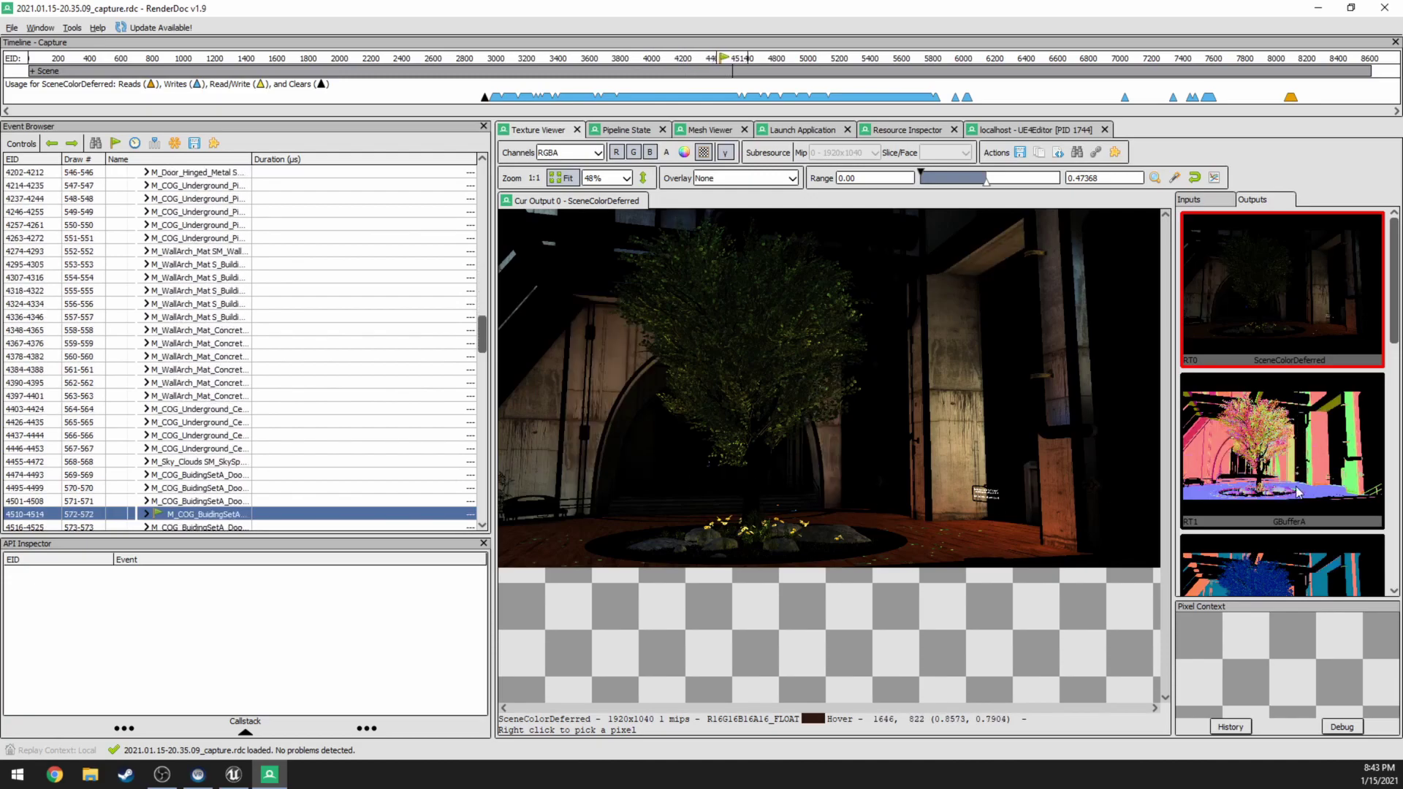
{"action": "key", "text": "Down"}
{"action": "key", "text": "Down"}
{"action": "key", "text": "Down"}
{"action": "key", "text": "Down"}
{"action": "key", "text": "Down"}
{"action": "key", "text": "Down"}
{"action": "key", "text": "Down"}
{"action": "key", "text": "Down"}
{"action": "key", "text": "Down"}
{"action": "key", "text": "Down"}
{"action": "key", "text": "Down"}
{"action": "key", "text": "Down"}
{"action": "key", "text": "Down"}
{"action": "key", "text": "Down"}
{"action": "key", "text": "Down"}
{"action": "key", "text": "Down"}
{"action": "key", "text": "Down"}
{"action": "key", "text": "Down"}
{"action": "key", "text": "Down"}
{"action": "key", "text": "Down"}
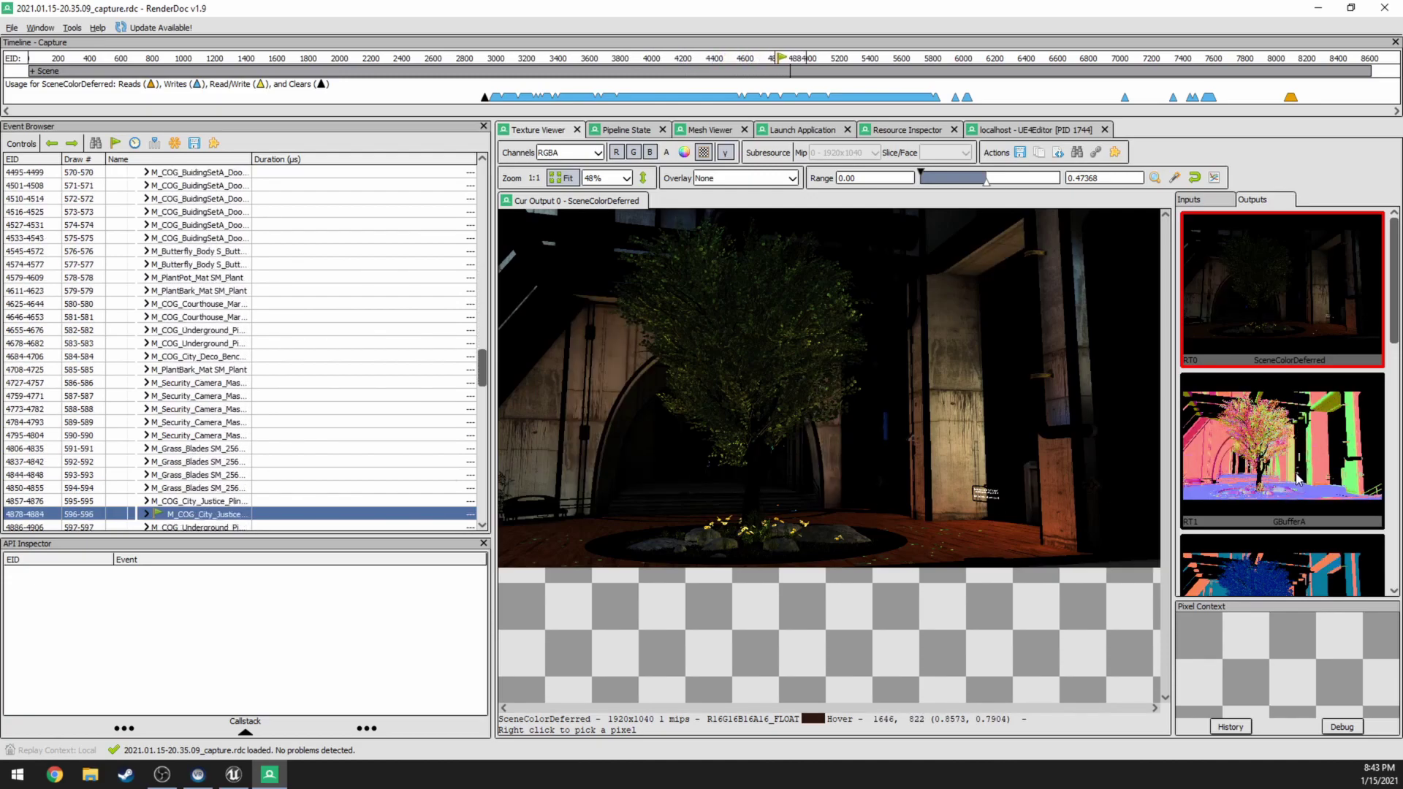
{"action": "key", "text": "Down"}
{"action": "key", "text": "Down"}
{"action": "key", "text": "Down"}
{"action": "key", "text": "Down"}
{"action": "key", "text": "Down"}
{"action": "key", "text": "Down"}
{"action": "key", "text": "Down"}
{"action": "key", "text": "Down"}
{"action": "key", "text": "Down"}
{"action": "key", "text": "Down"}
{"action": "key", "text": "Down"}
{"action": "key", "text": "Down"}
{"action": "key", "text": "Down"}
{"action": "key", "text": "Down"}
{"action": "key", "text": "Down"}
{"action": "key", "text": "Down"}
{"action": "key", "text": "Down"}
{"action": "key", "text": "Down"}
{"action": "key", "text": "Down"}
{"action": "key", "text": "Down"}
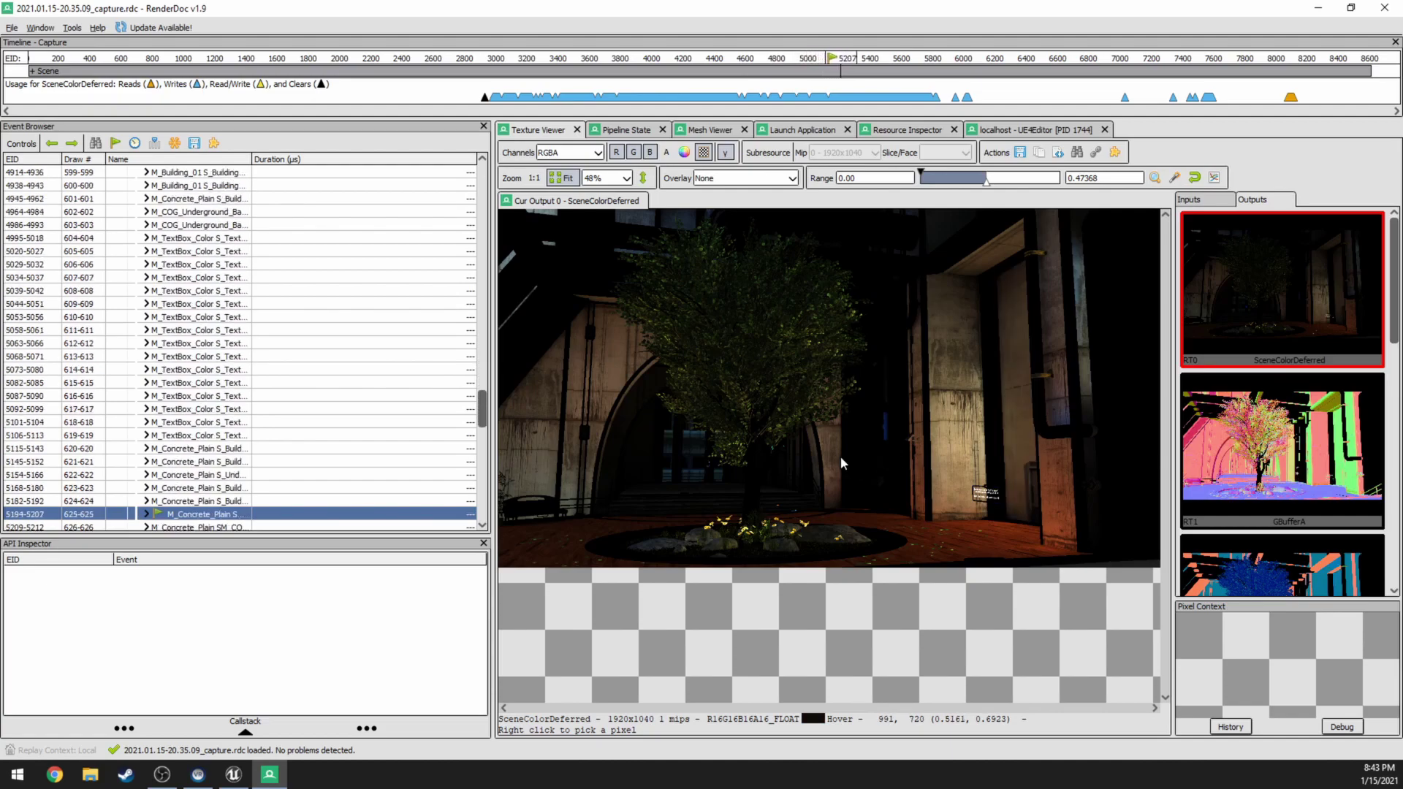
{"action": "key", "text": "Down"}
{"action": "key", "text": "Down"}
{"action": "key", "text": "Down"}
{"action": "key", "text": "Down"}
{"action": "key", "text": "Down"}
{"action": "key", "text": "Down"}
{"action": "key", "text": "Down"}
{"action": "key", "text": "Down"}
{"action": "key", "text": "Down"}
{"action": "key", "text": "Down"}
{"action": "key", "text": "Down"}
{"action": "key", "text": "Down"}
{"action": "key", "text": "Down"}
{"action": "key", "text": "Down"}
{"action": "key", "text": "Down"}
{"action": "key", "text": "Down"}
{"action": "key", "text": "Down"}
{"action": "key", "text": "Down"}
{"action": "key", "text": "Down"}
{"action": "key", "text": "Down"}
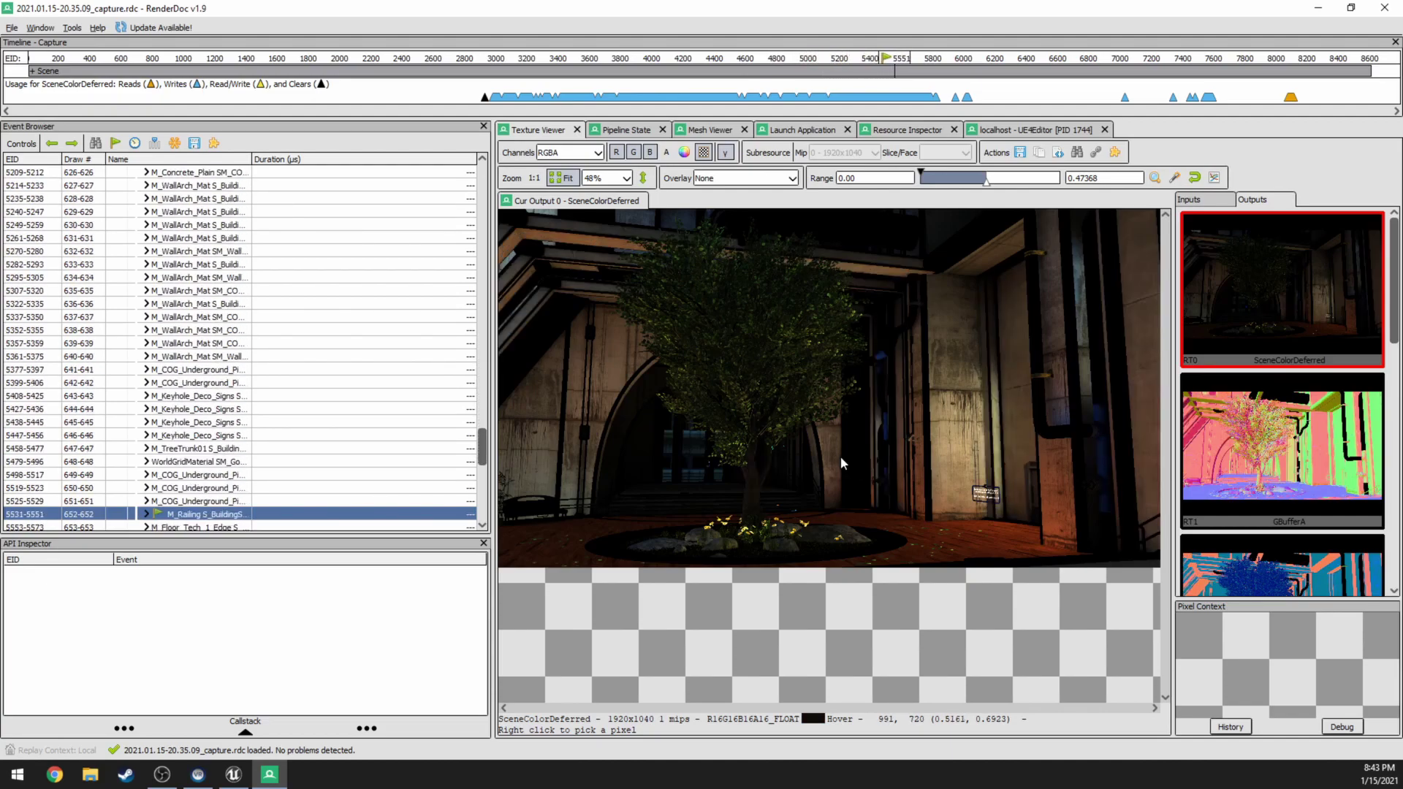
{"action": "key", "text": "Down"}
{"action": "key", "text": "Down"}
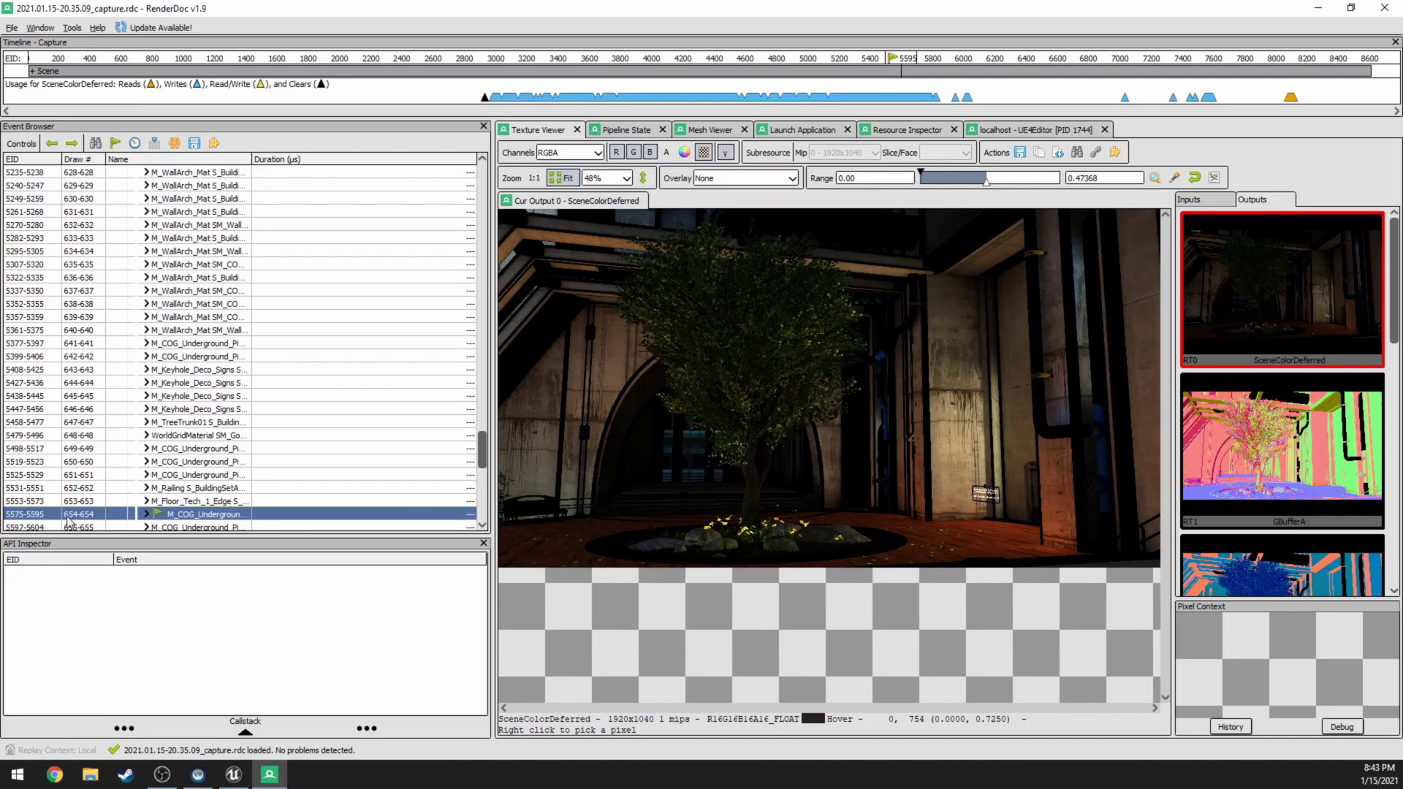
{"action": "key", "text": "Down"}
{"action": "key", "text": "Down"}
{"action": "key", "text": "Down"}
{"action": "key", "text": "Down"}
{"action": "key", "text": "Down"}
{"action": "key", "text": "Down"}
{"action": "key", "text": "Down"}
{"action": "key", "text": "Down"}
{"action": "key", "text": "Down"}
{"action": "key", "text": "Down"}
{"action": "key", "text": "Down"}
{"action": "key", "text": "Down"}
{"action": "key", "text": "Down"}
{"action": "key", "text": "Down"}
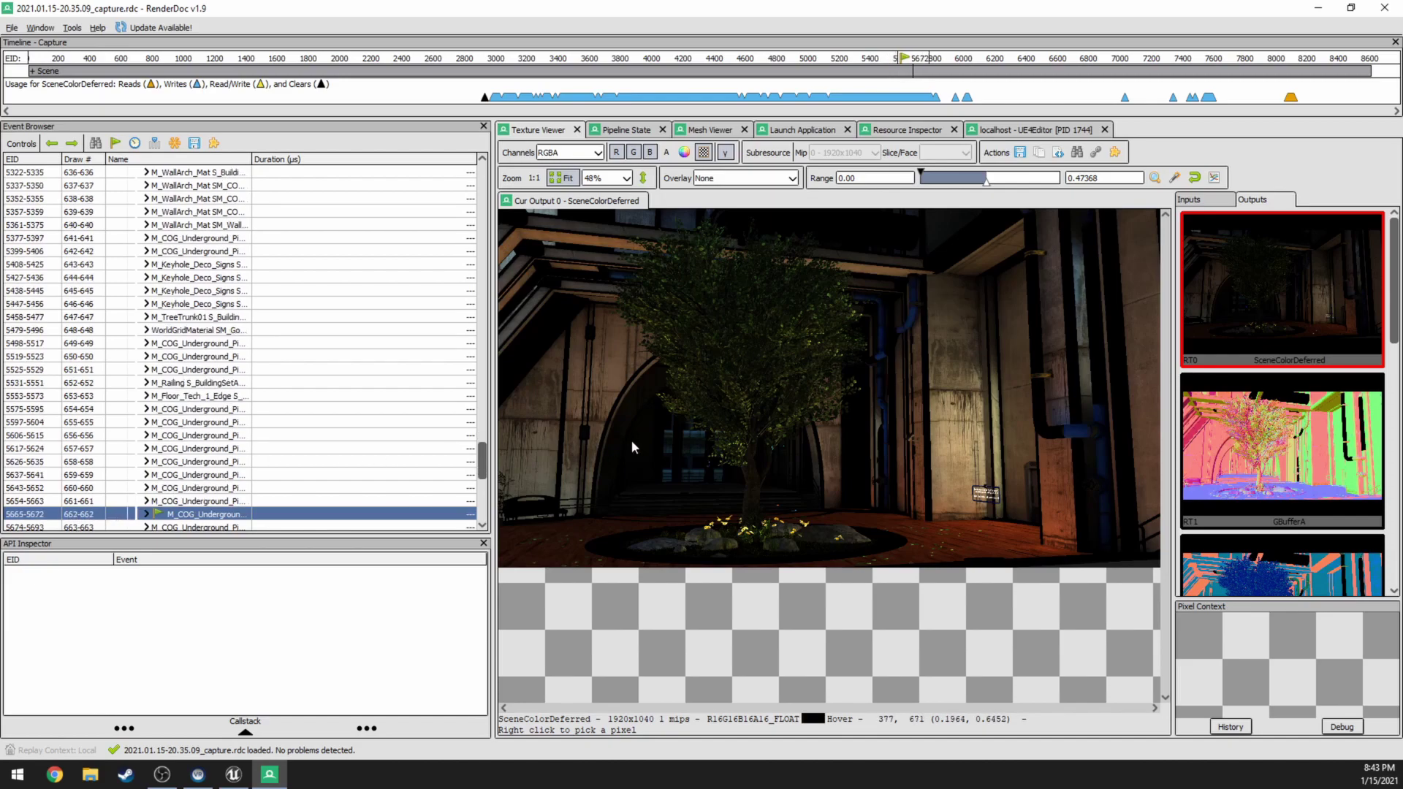
{"action": "key", "text": "Down"}
{"action": "key", "text": "Down"}
{"action": "key", "text": "Down"}
{"action": "key", "text": "Down"}
{"action": "key", "text": "Down"}
{"action": "key", "text": "Down"}
{"action": "key", "text": "Down"}
{"action": "key", "text": "Down"}
{"action": "key", "text": "Down"}
{"action": "key", "text": "Down"}
{"action": "key", "text": "Down"}
{"action": "key", "text": "Down"}
{"action": "key", "text": "Down"}
{"action": "key", "text": "Down"}
{"action": "key", "text": "Down"}
{"action": "key", "text": "Down"}
{"action": "key", "text": "Down"}
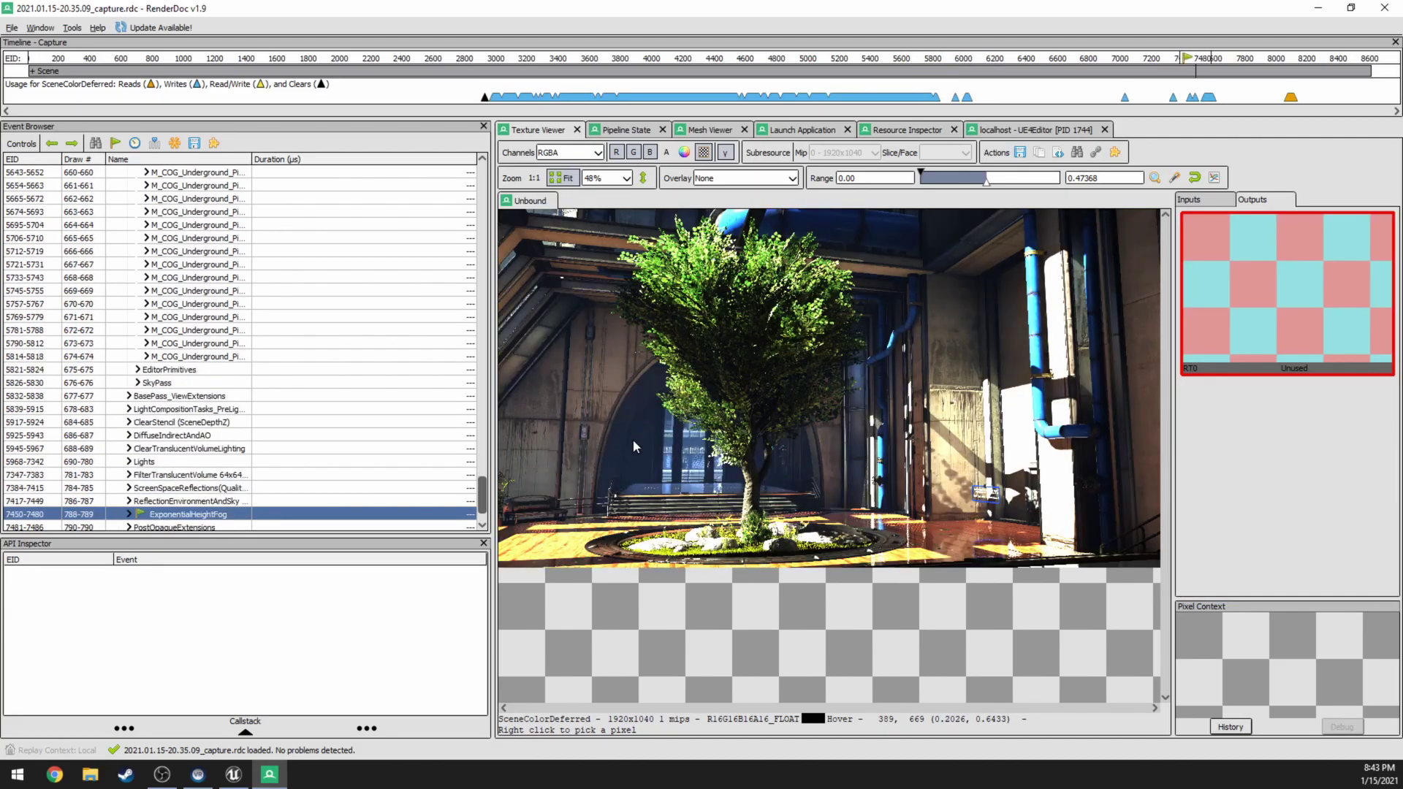
{"action": "key", "text": "Up"}
{"action": "key", "text": "Up"}
{"action": "key", "text": "Up"}
{"action": "key", "text": "Up"}
{"action": "key", "text": "Up"}
{"action": "key", "text": "Up"}
{"action": "key", "text": "Up"}
{"action": "key", "text": "Up"}
{"action": "key", "text": "Up"}
{"action": "key", "text": "Up"}
{"action": "key", "text": "Up"}
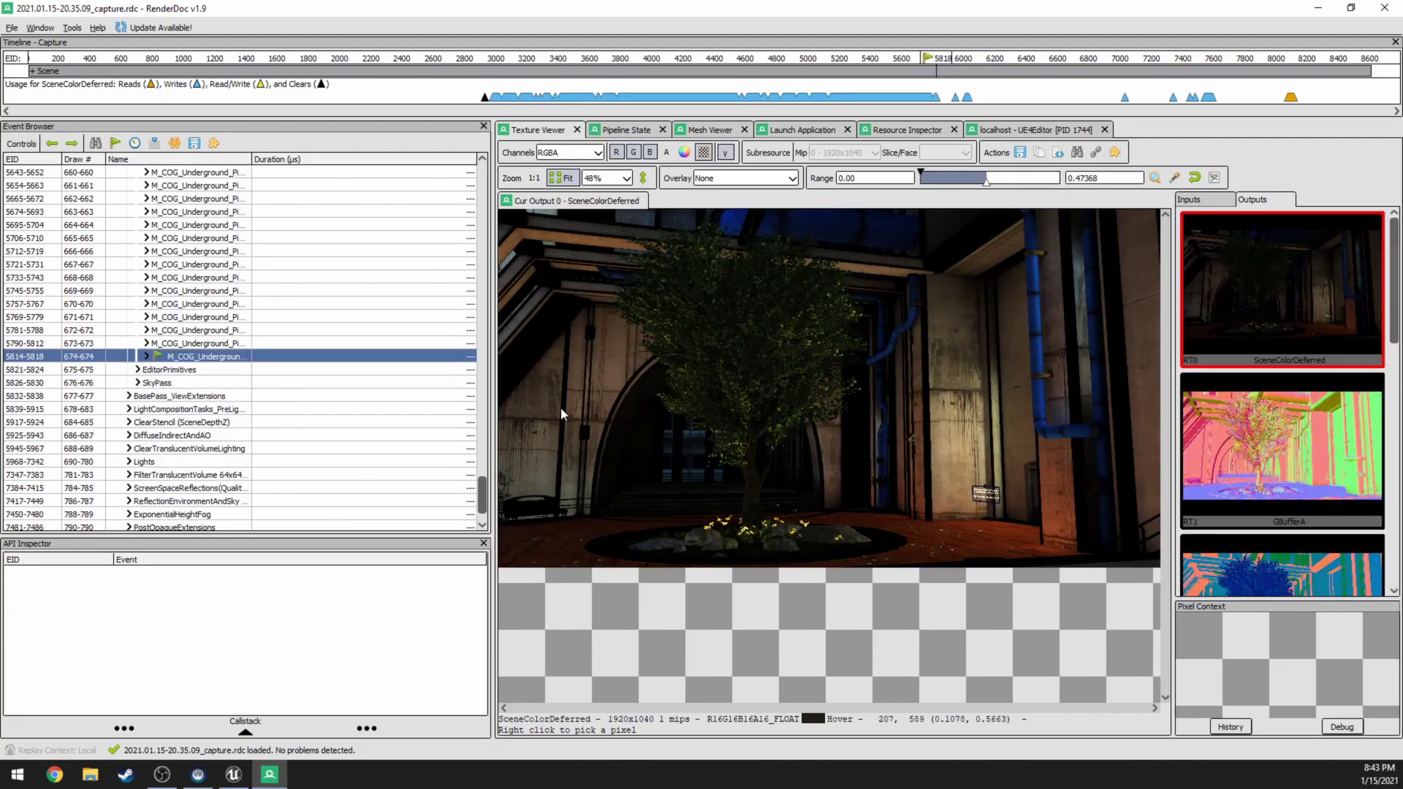
{"action": "scroll", "coordinate": [233, 349], "scroll_direction": "up", "scroll_amount": 20}
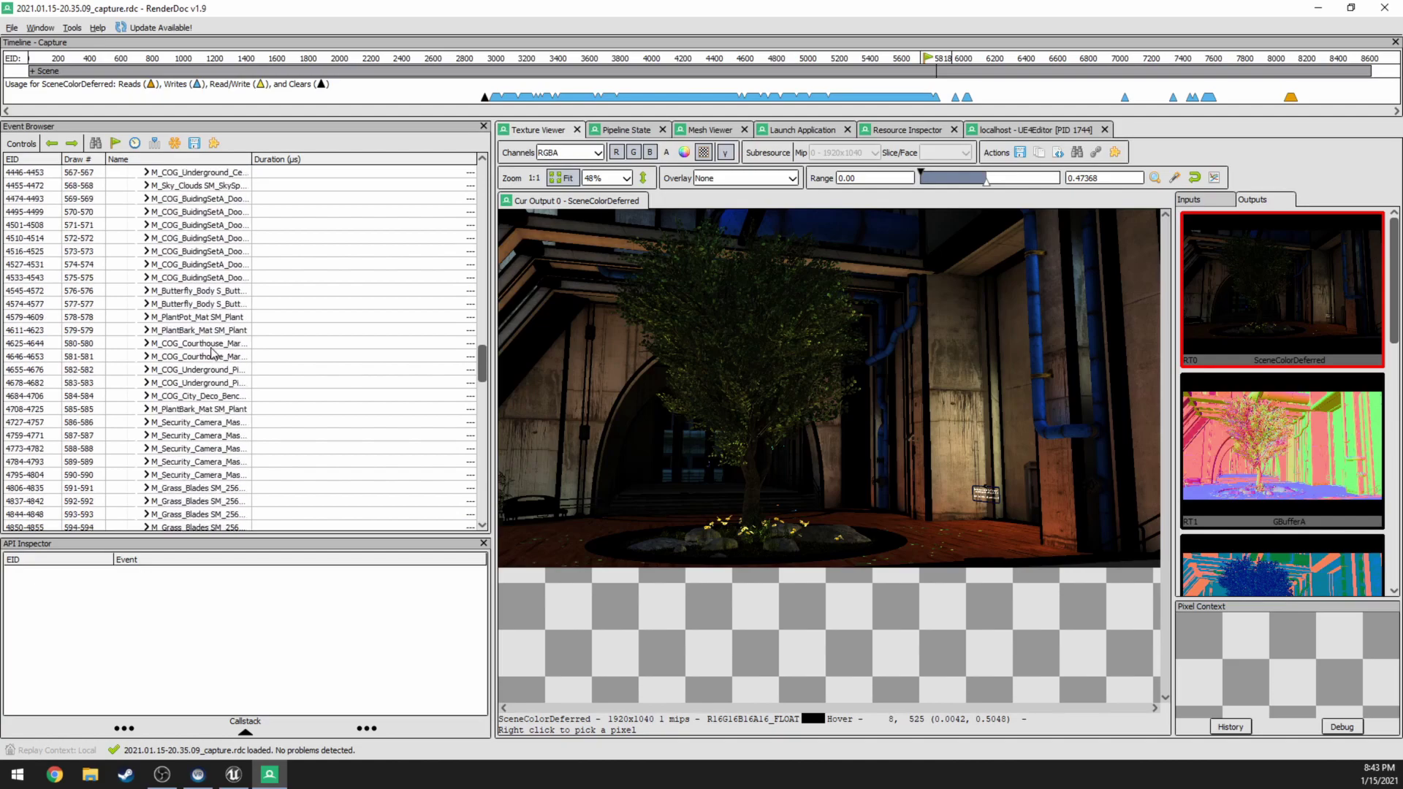
{"action": "scroll", "coordinate": [208, 354], "scroll_direction": "up", "scroll_amount": 20}
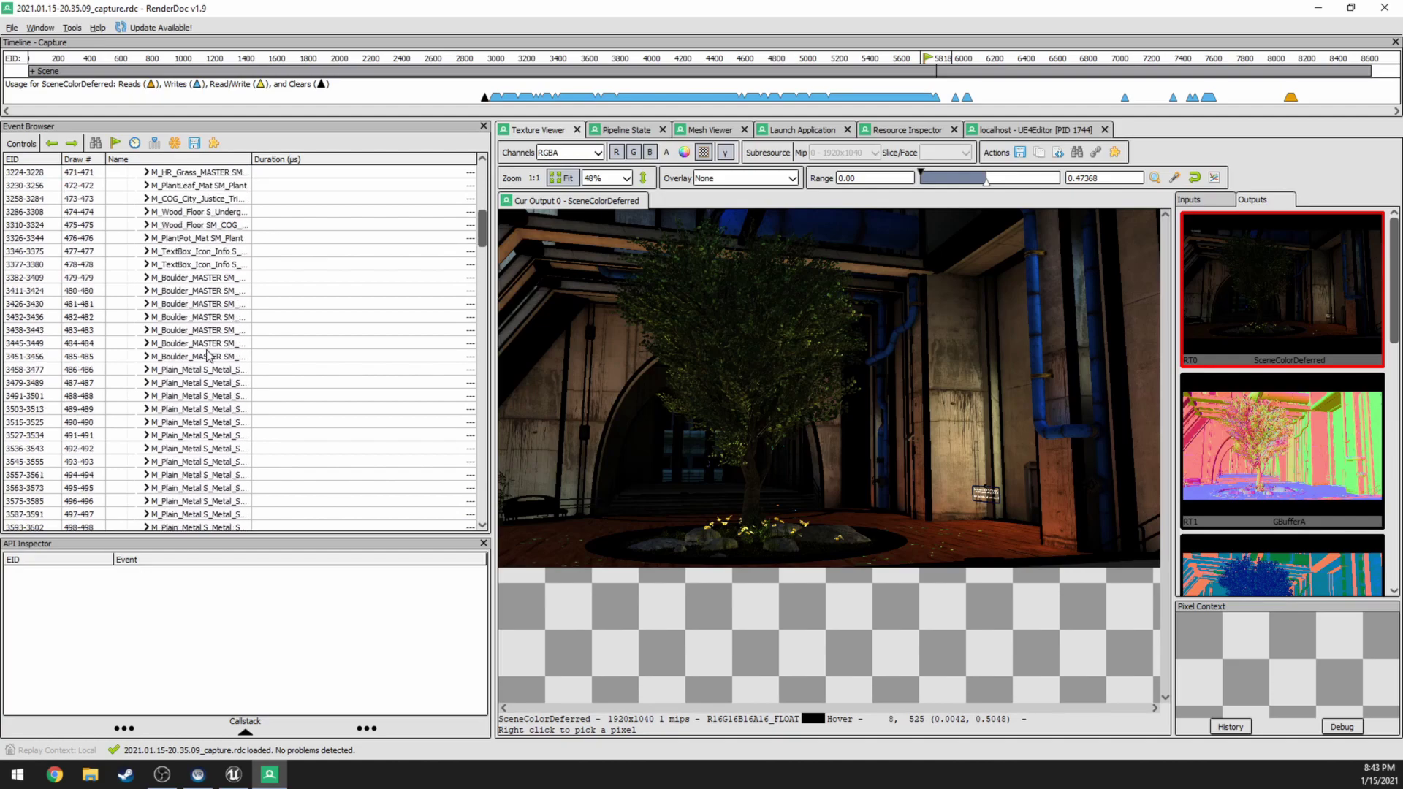
{"action": "left_click", "coordinate": [205, 319]}
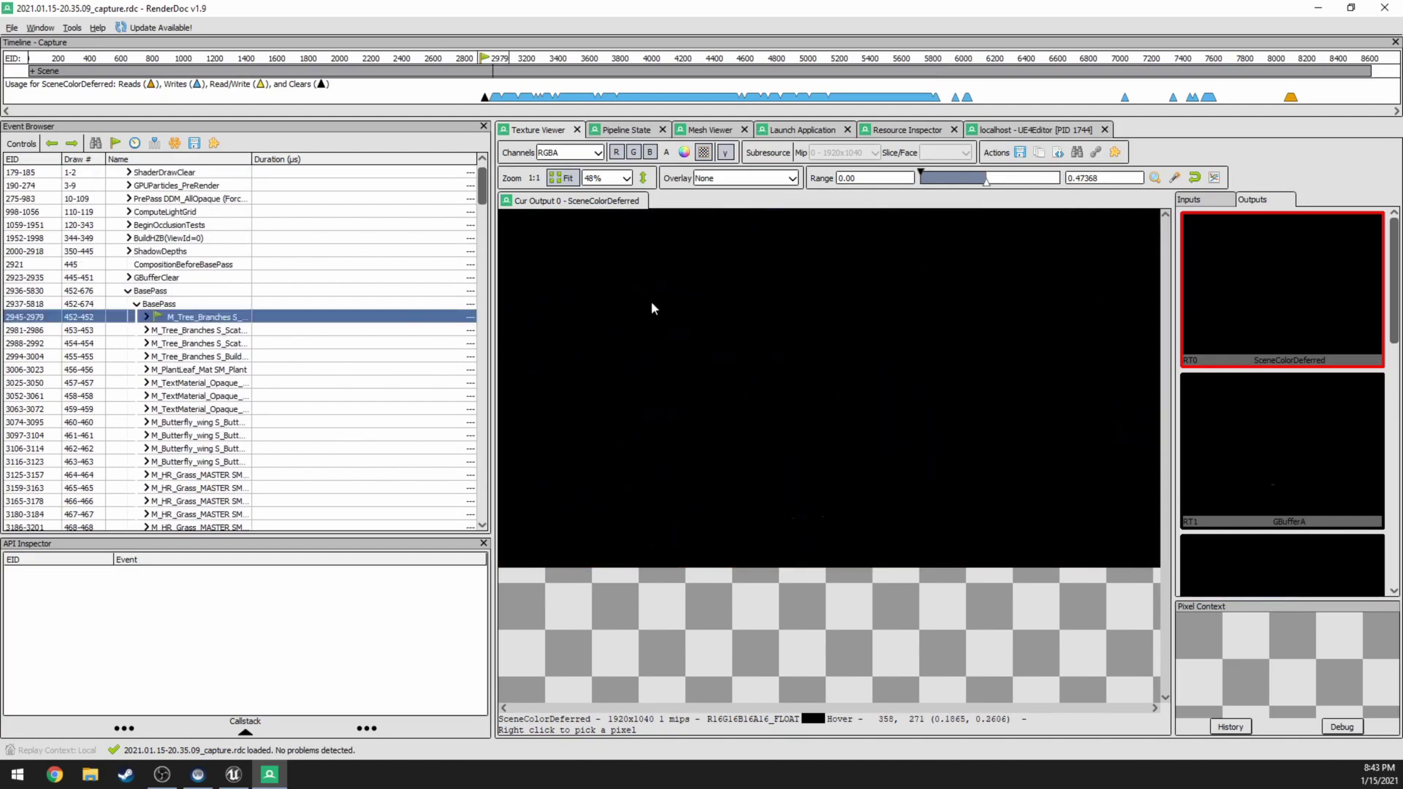
{"action": "left_click_drag", "start_coordinate": [990, 186], "coordinate": [1056, 183]}
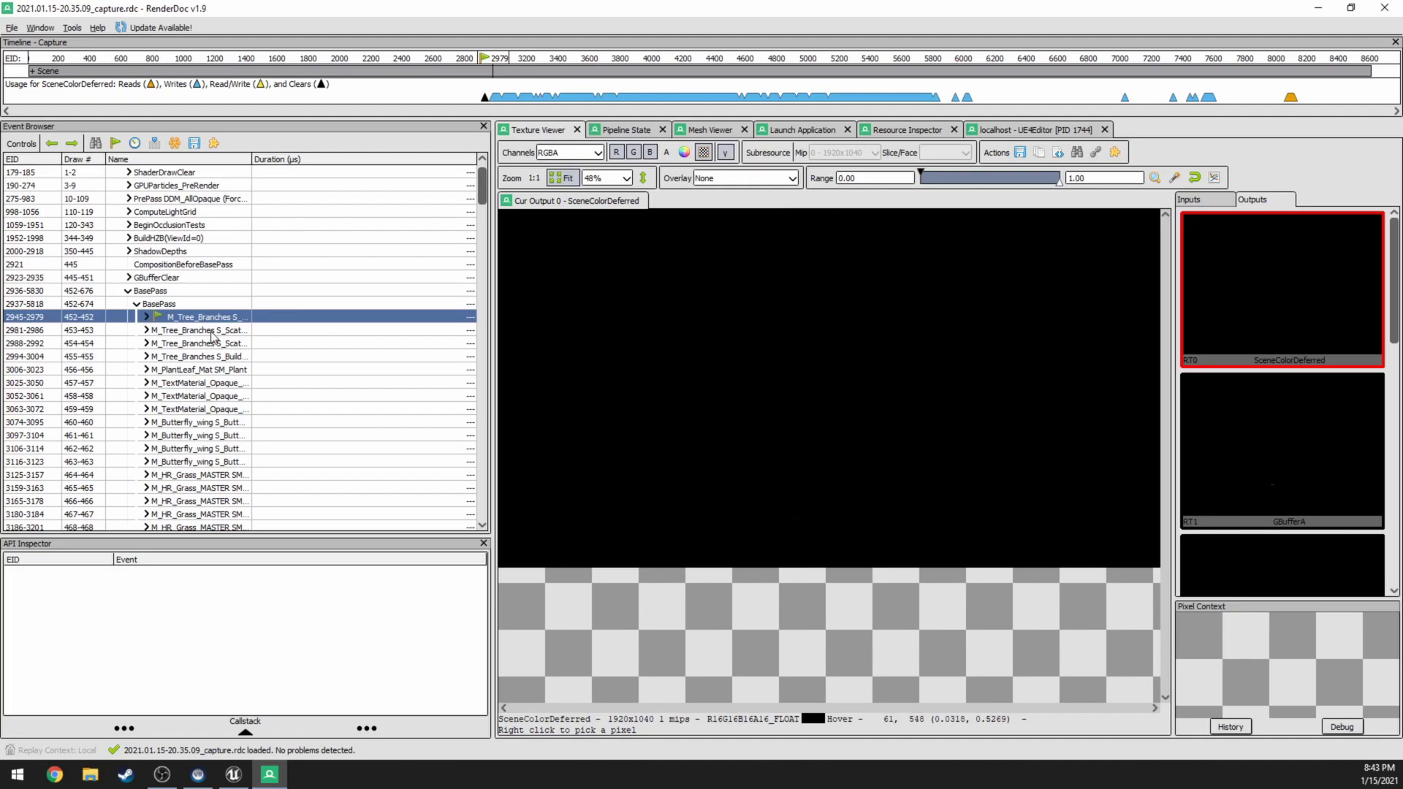
{"action": "key", "text": "Down"}
{"action": "key", "text": "Down"}
{"action": "key", "text": "Down"}
{"action": "key", "text": "Up"}
{"action": "key", "text": "Up"}
{"action": "key", "text": "Up"}
Set the Texture Viewer overlay to Highlight Drawcall
{"action": "left_click", "coordinate": [792, 179]}
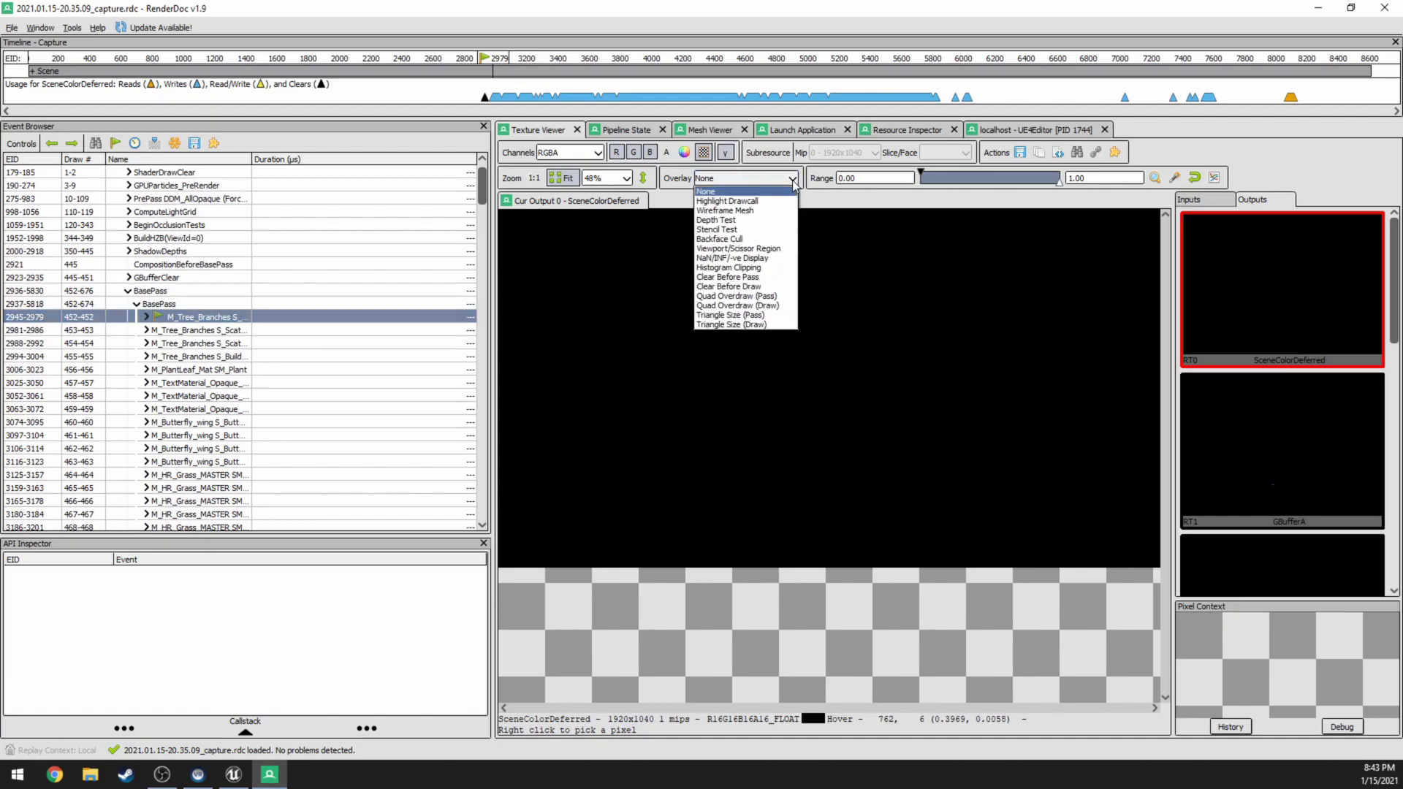
{"action": "left_click", "coordinate": [741, 210]}
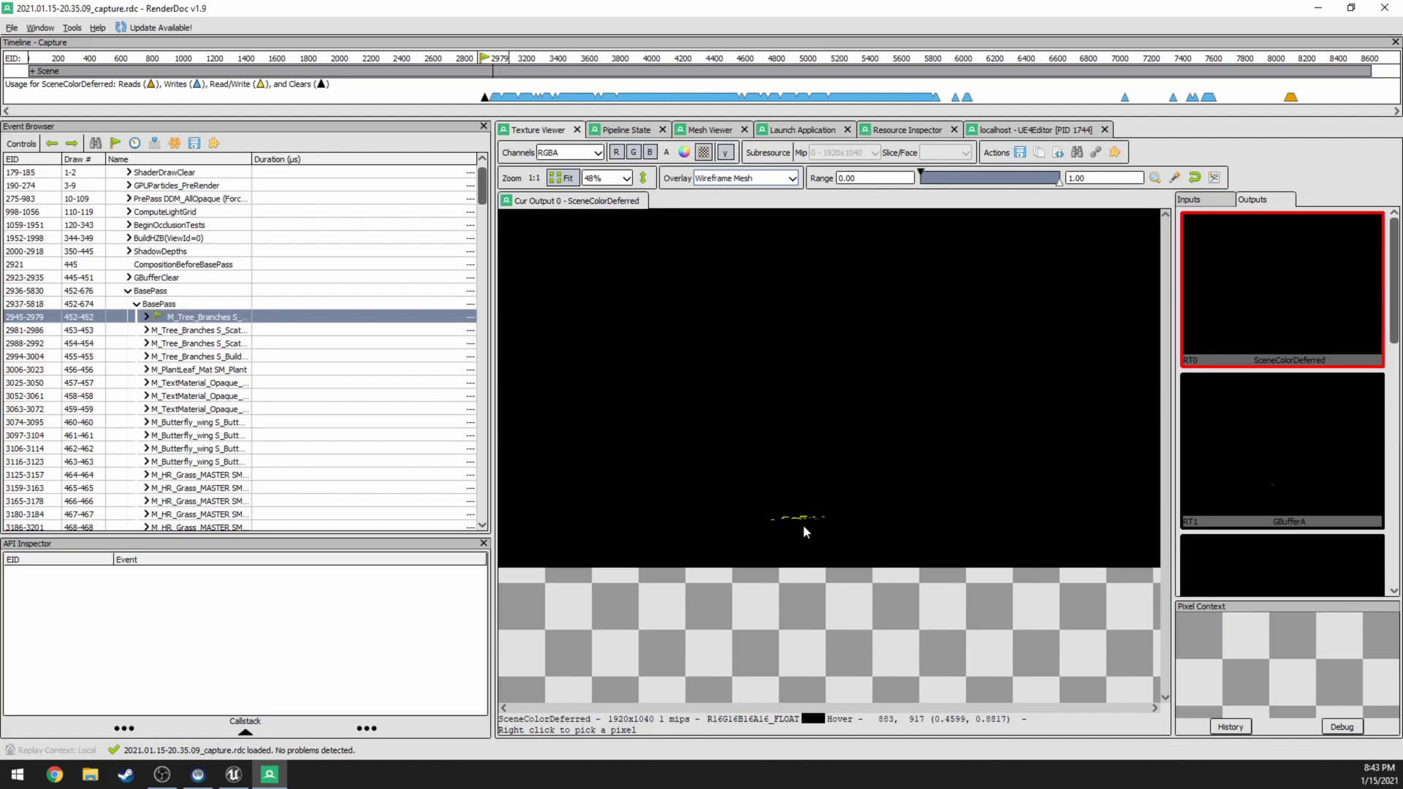
{"action": "key", "text": "Up"}
Step through tree, PlantLeaf, Butterfly, TextMaterial, HR_Grass, Wood_Floor and Boulder draws with the highlight
{"action": "key", "text": "Down"}
{"action": "key", "text": "Down"}
{"action": "key", "text": "Down"}
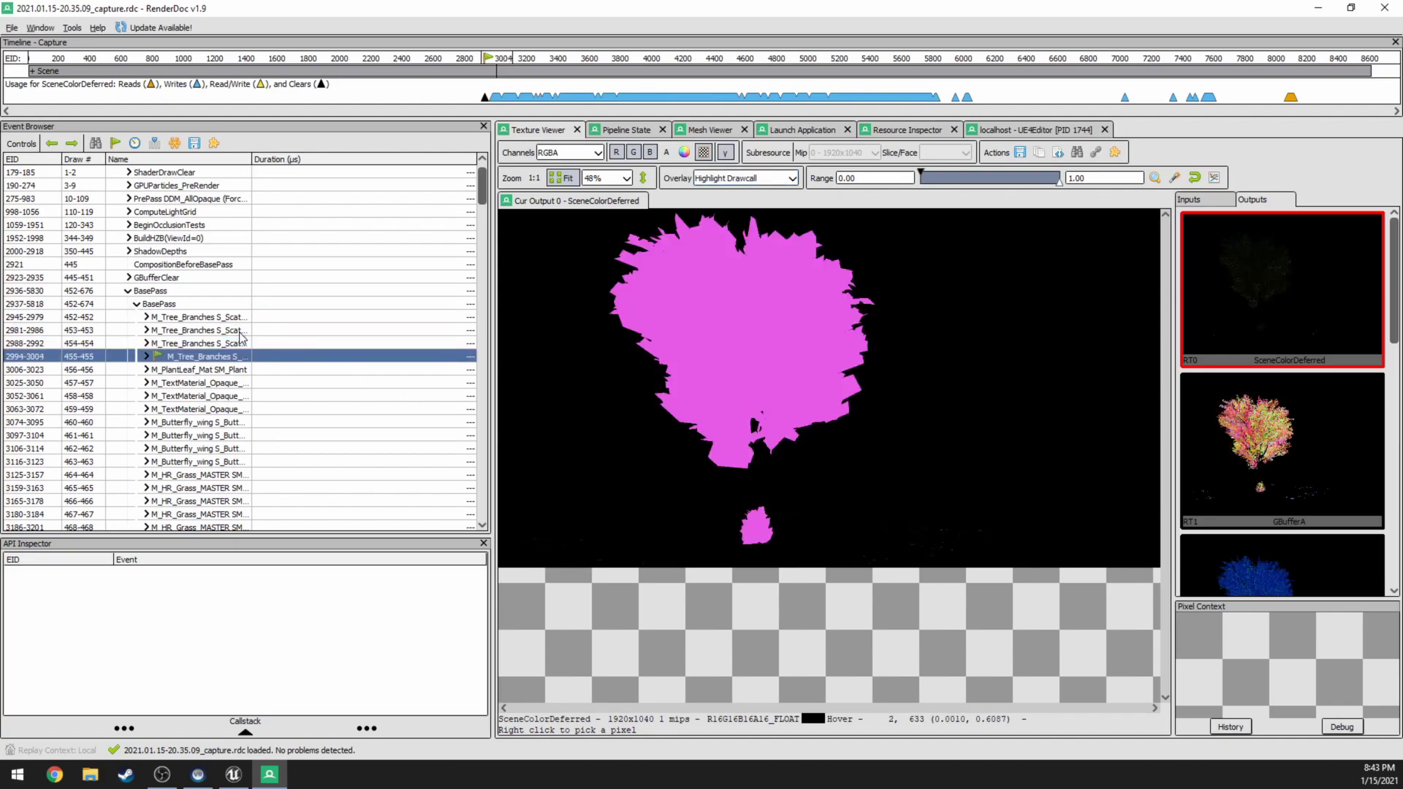
{"action": "key", "text": "Up"}
{"action": "key", "text": "Down"}
{"action": "key", "text": "Down"}
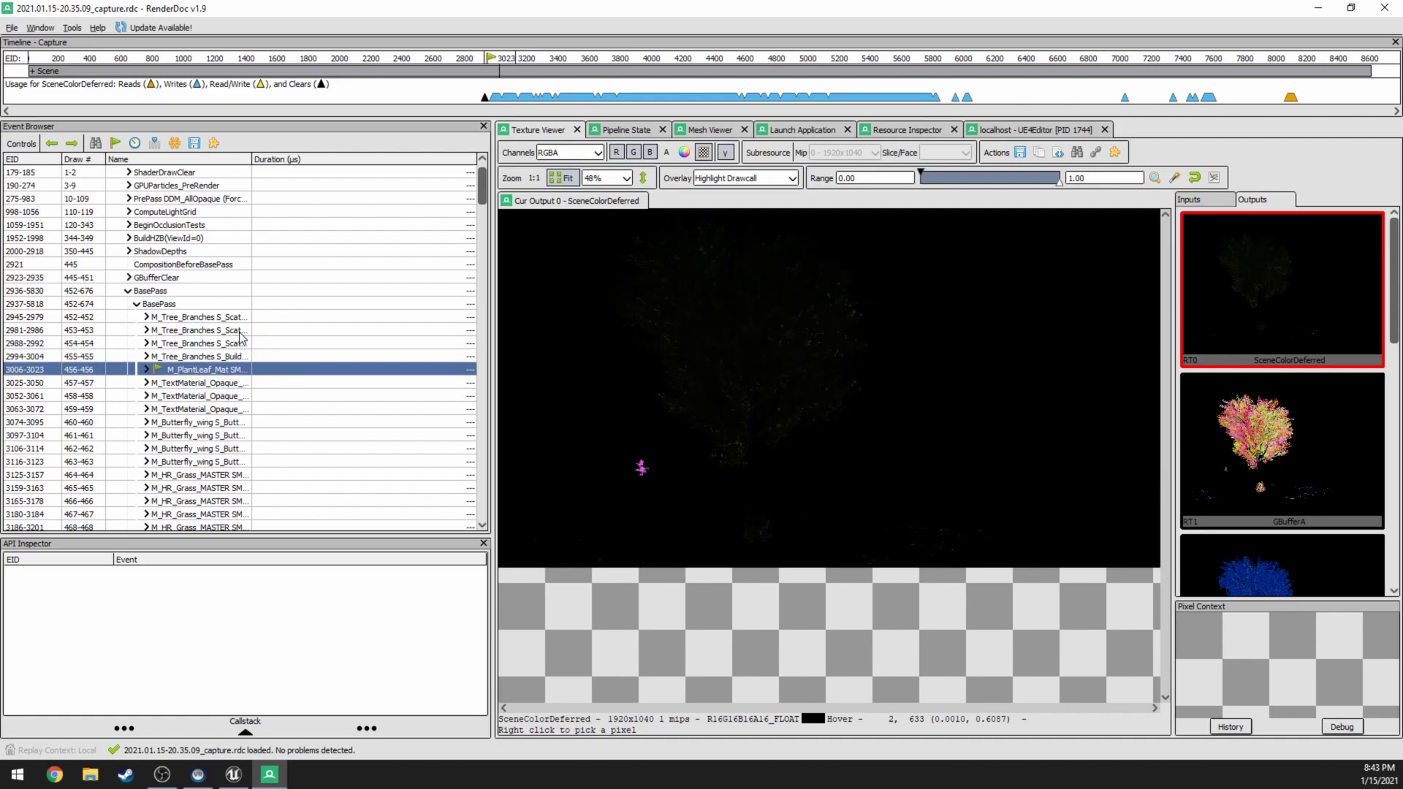
{"action": "key", "text": "Down"}
{"action": "key", "text": "Down"}
{"action": "key", "text": "Down"}
{"action": "key", "text": "Down"}
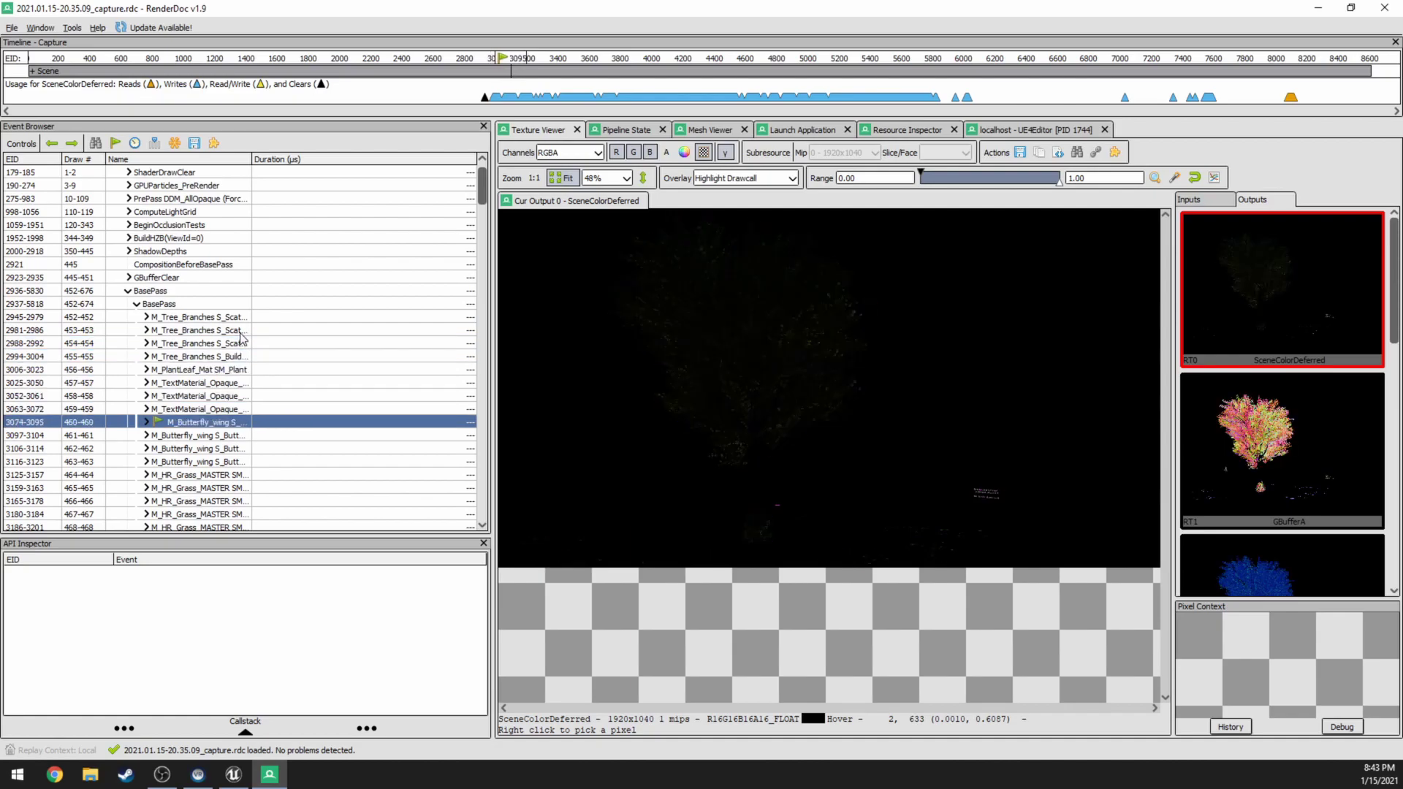
{"action": "key", "text": "Up"}
{"action": "key", "text": "Up"}
{"action": "key", "text": "Up"}
{"action": "key", "text": "Up"}
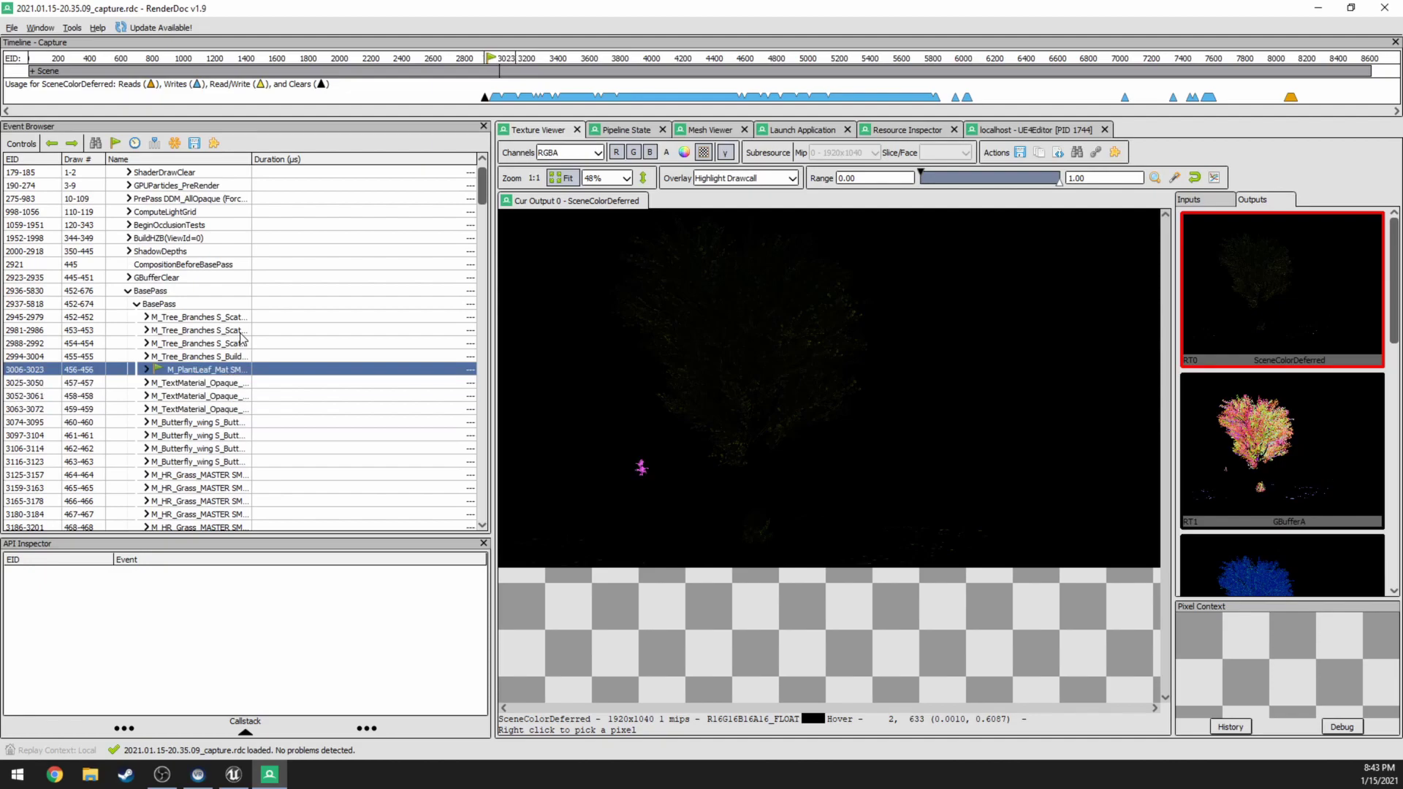
{"action": "key", "text": "Down"}
{"action": "key", "text": "Down"}
{"action": "key", "text": "Down"}
{"action": "key", "text": "Down"}
{"action": "key", "text": "Down"}
{"action": "key", "text": "Down"}
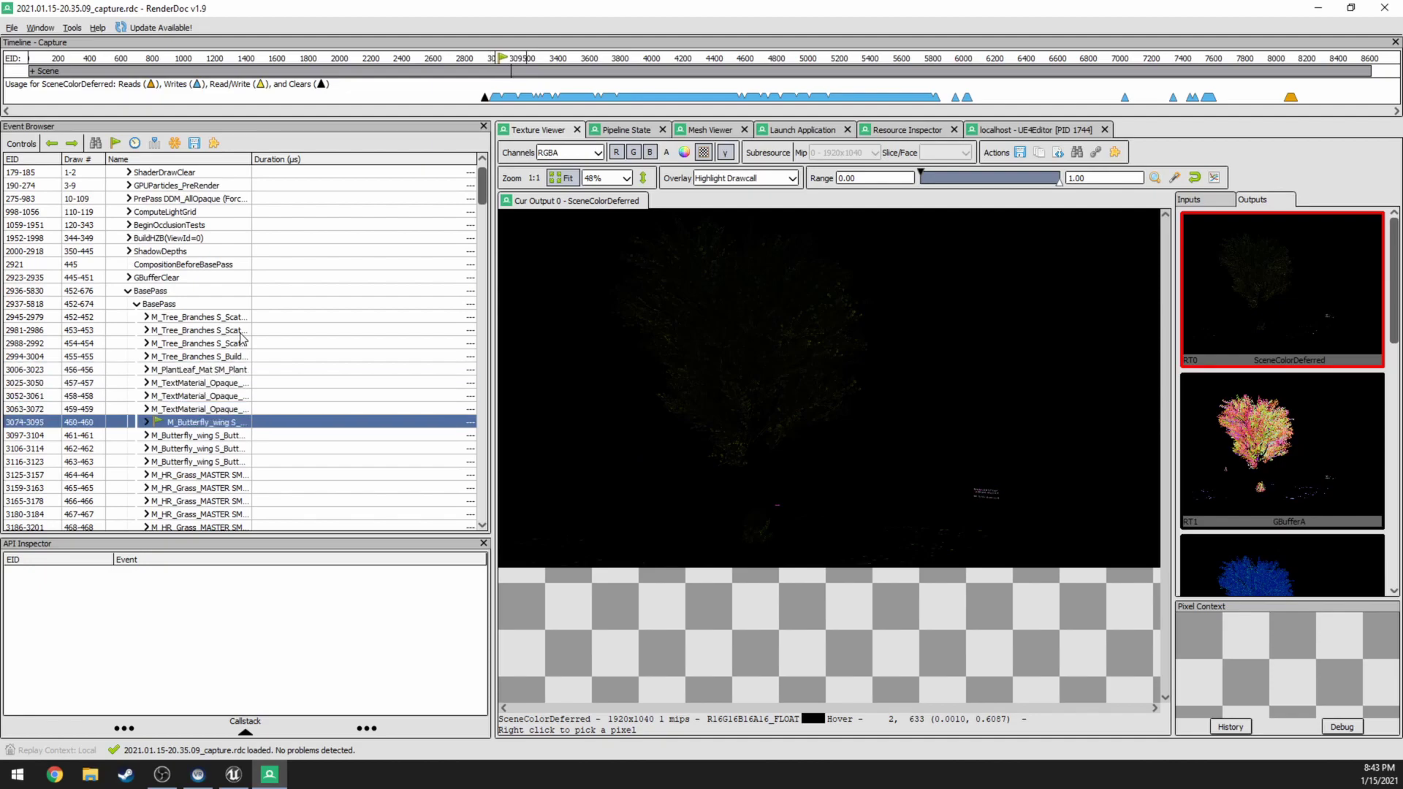
{"action": "key", "text": "Down"}
{"action": "key", "text": "Down"}
{"action": "key", "text": "Down"}
{"action": "key", "text": "Down"}
{"action": "key", "text": "Down"}
{"action": "key", "text": "Down"}
{"action": "key", "text": "Down"}
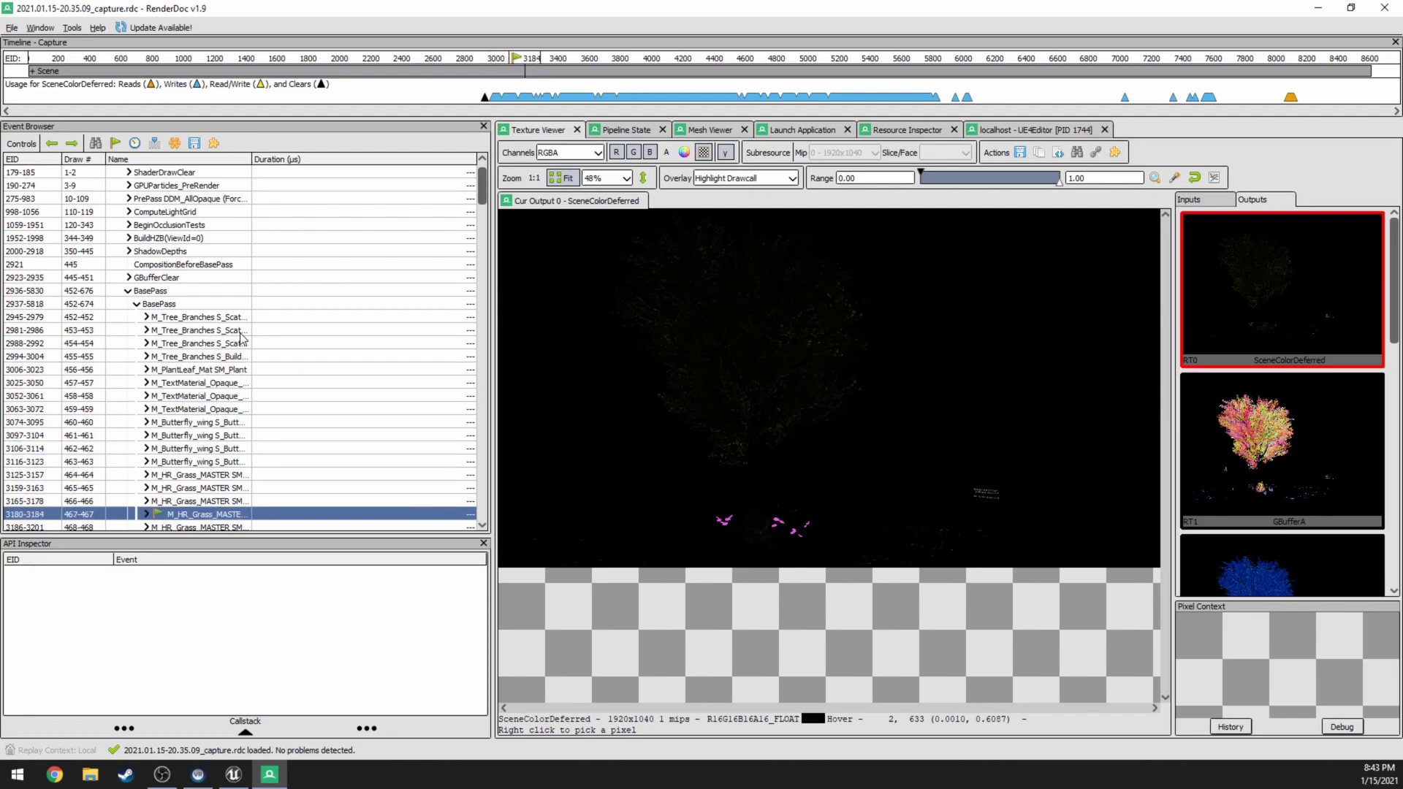
{"action": "key", "text": "Down"}
{"action": "key", "text": "Down"}
{"action": "key", "text": "Down"}
{"action": "key", "text": "Down"}
{"action": "key", "text": "Down"}
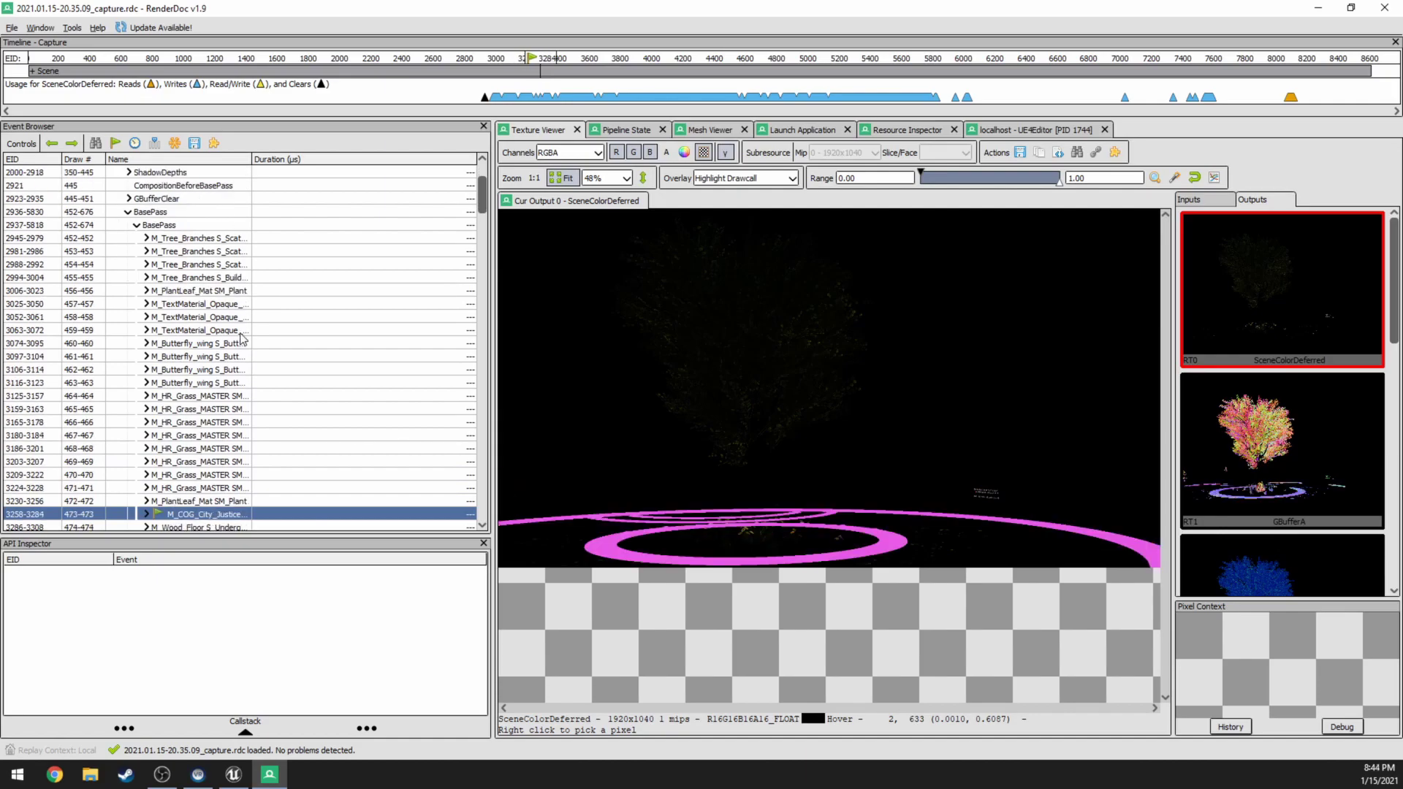
{"action": "key", "text": "Down"}
{"action": "key", "text": "Down"}
{"action": "key", "text": "Down"}
{"action": "key", "text": "Down"}
{"action": "key", "text": "Down"}
{"action": "key", "text": "Down"}
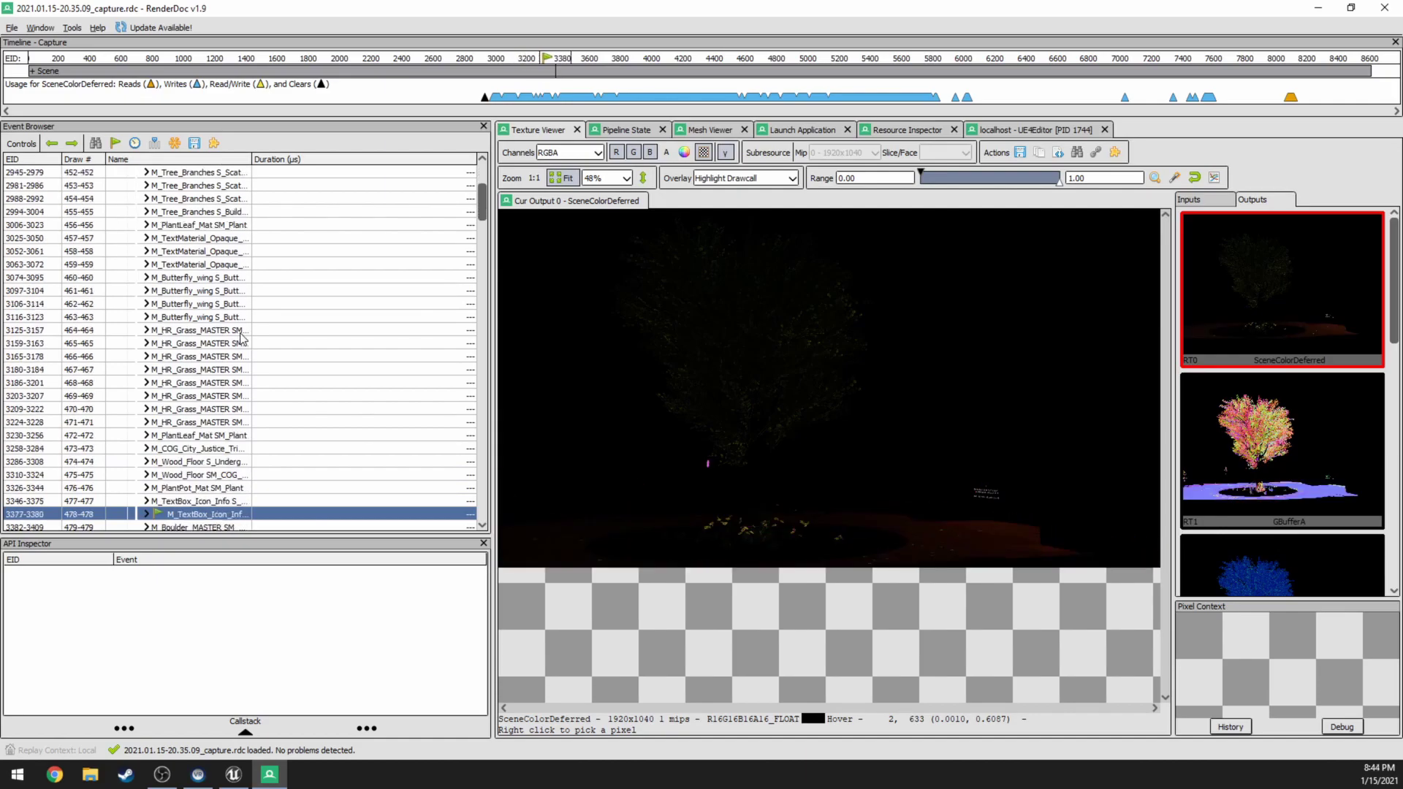
{"action": "key", "text": "Down"}
{"action": "key", "text": "Up"}
{"action": "key", "text": "Up"}
{"action": "key", "text": "Up"}
{"action": "key", "text": "Up"}
{"action": "key", "text": "Up"}
{"action": "key", "text": "Up"}
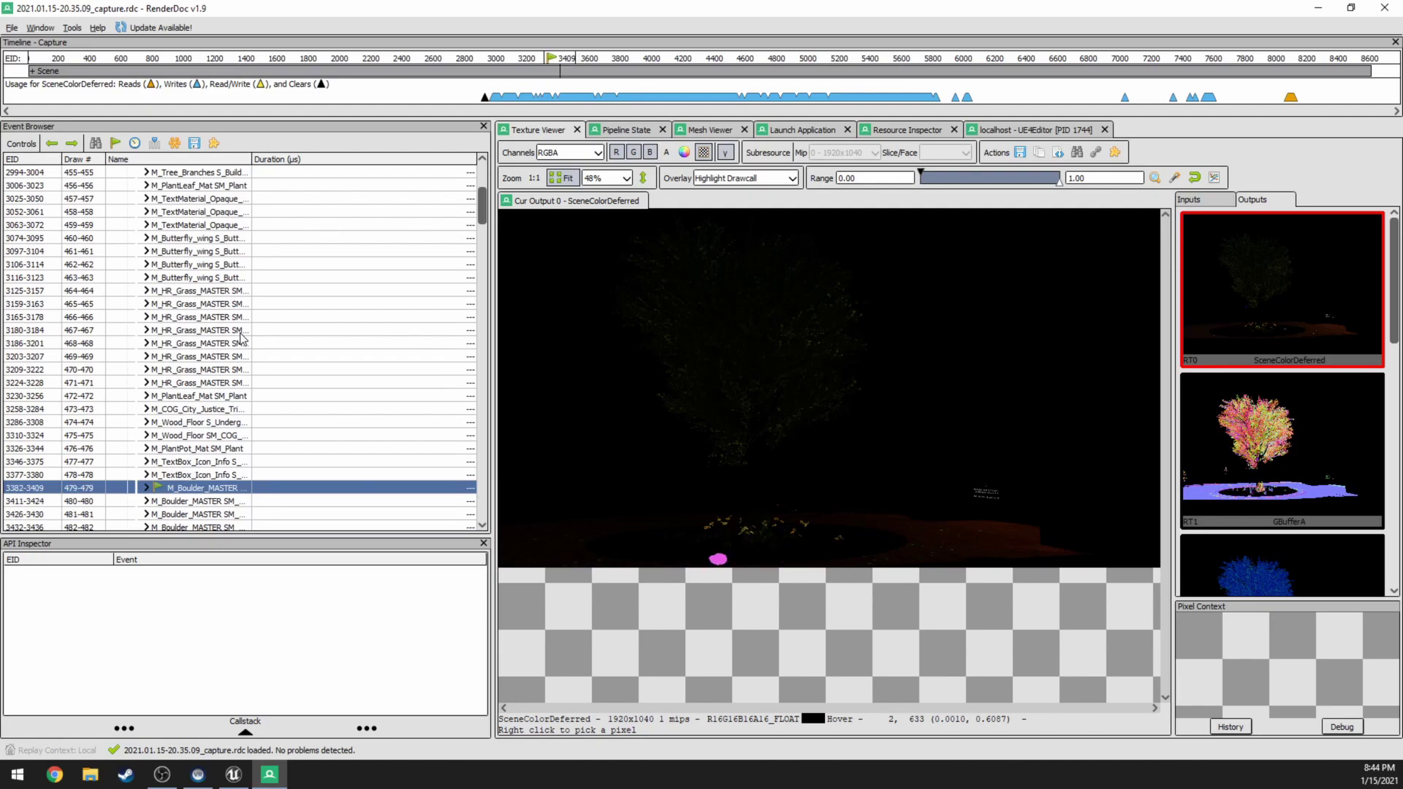
Compare the earlier HR_Grass drawcalls back and forth, including the 3165-3178 draw
{"action": "key", "text": "Up"}
{"action": "key", "text": "Up"}
{"action": "key", "text": "Up"}
{"action": "key", "text": "Up"}
{"action": "key", "text": "Up"}
{"action": "key", "text": "Up"}
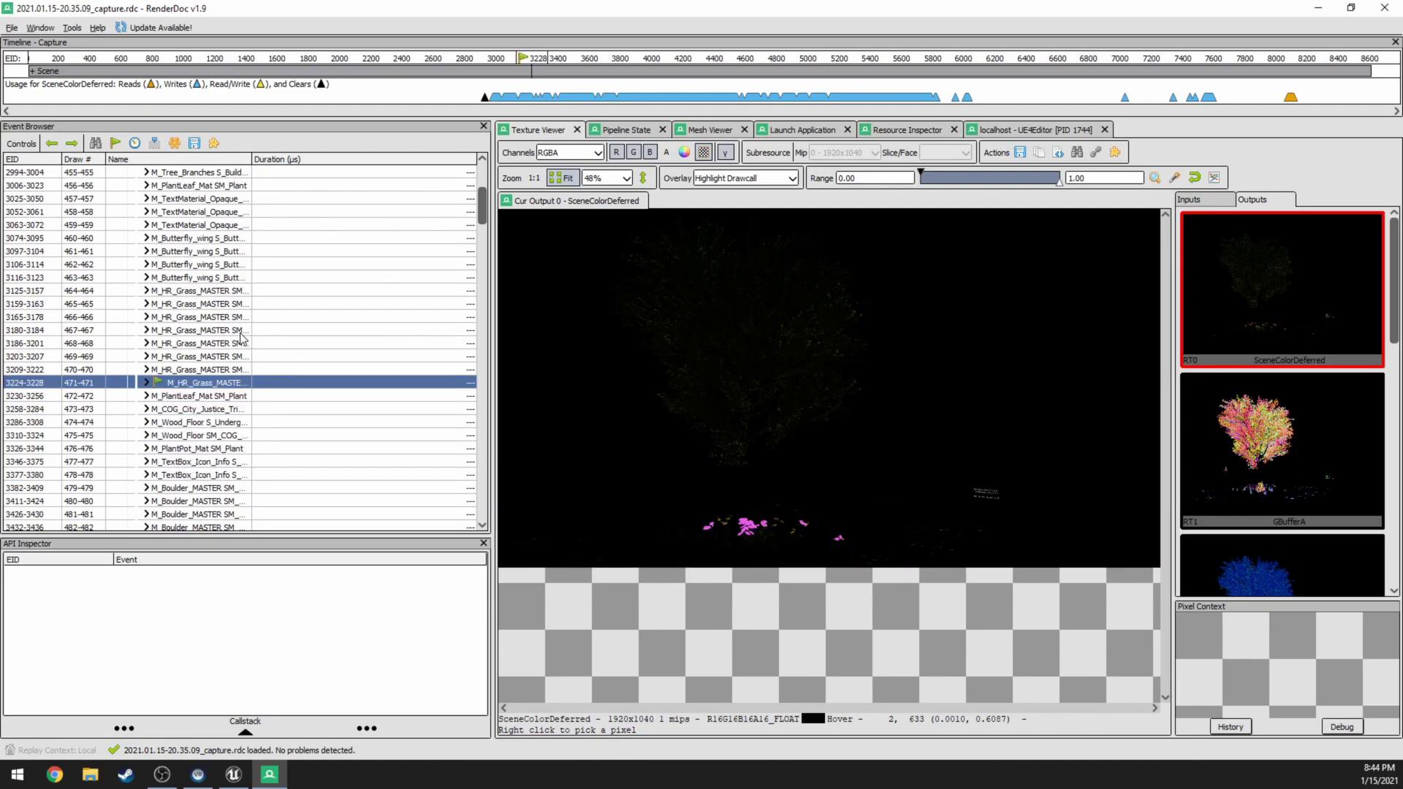
{"action": "key", "text": "Up"}
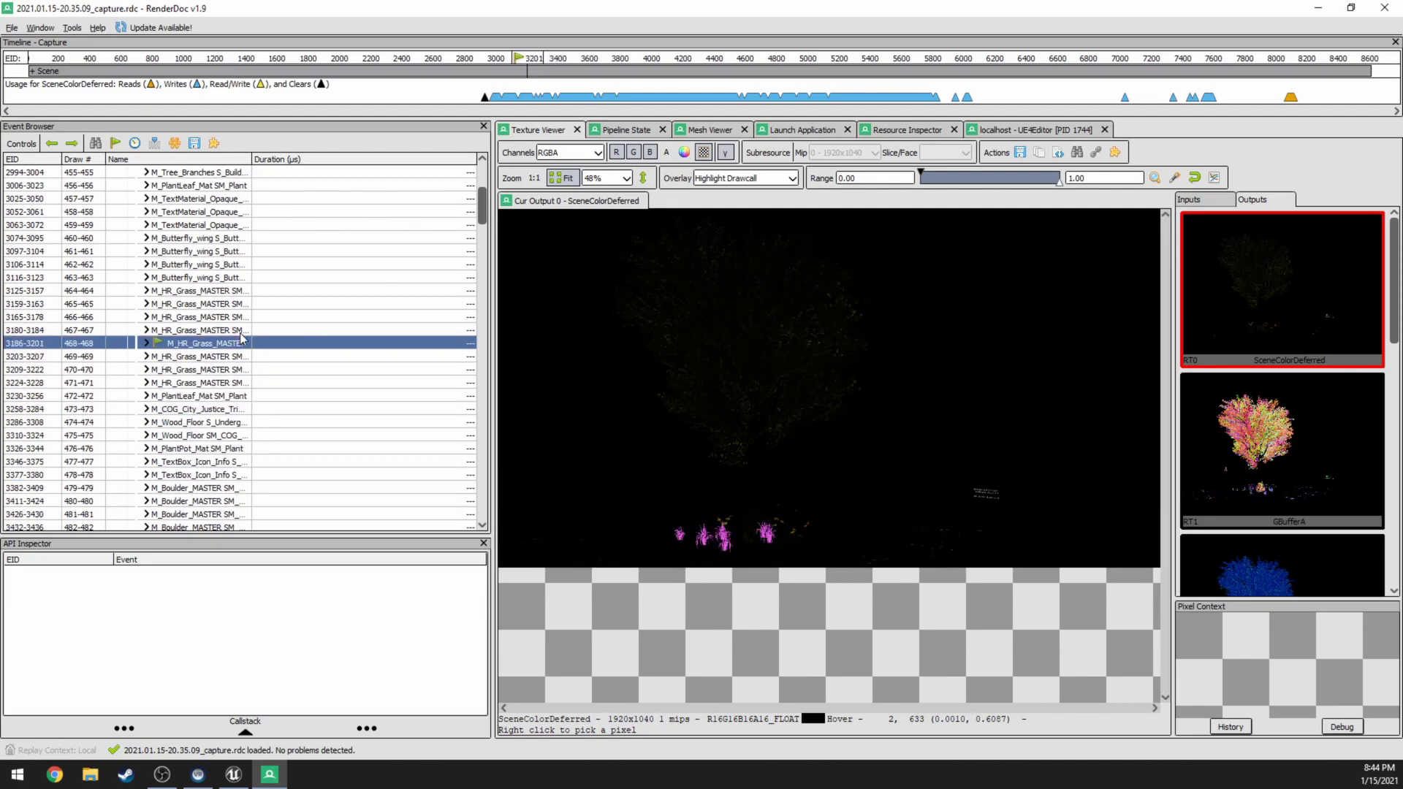
{"action": "key", "text": "Up"}
{"action": "key", "text": "Up"}
{"action": "key", "text": "Up"}
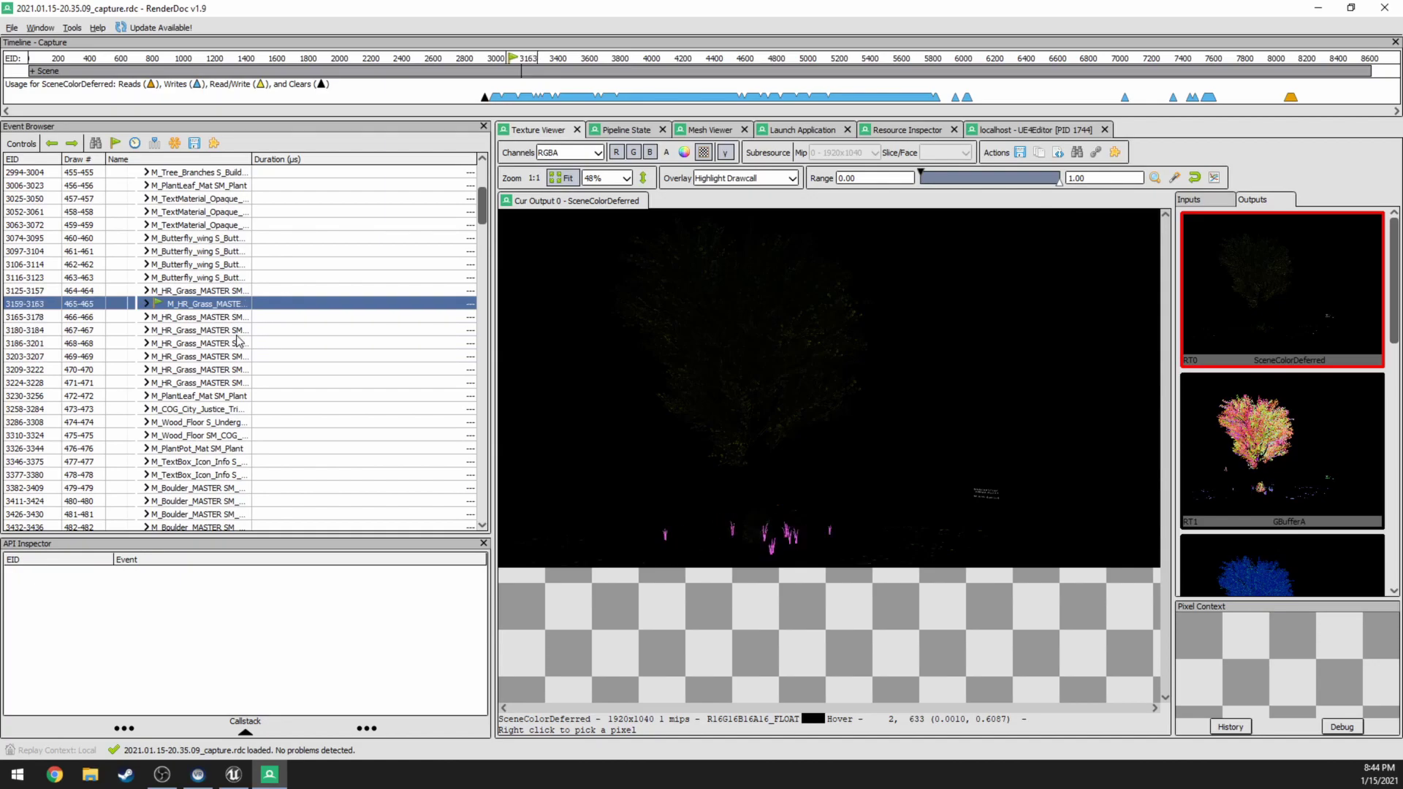
{"action": "key", "text": "Down"}
{"action": "key", "text": "Down"}
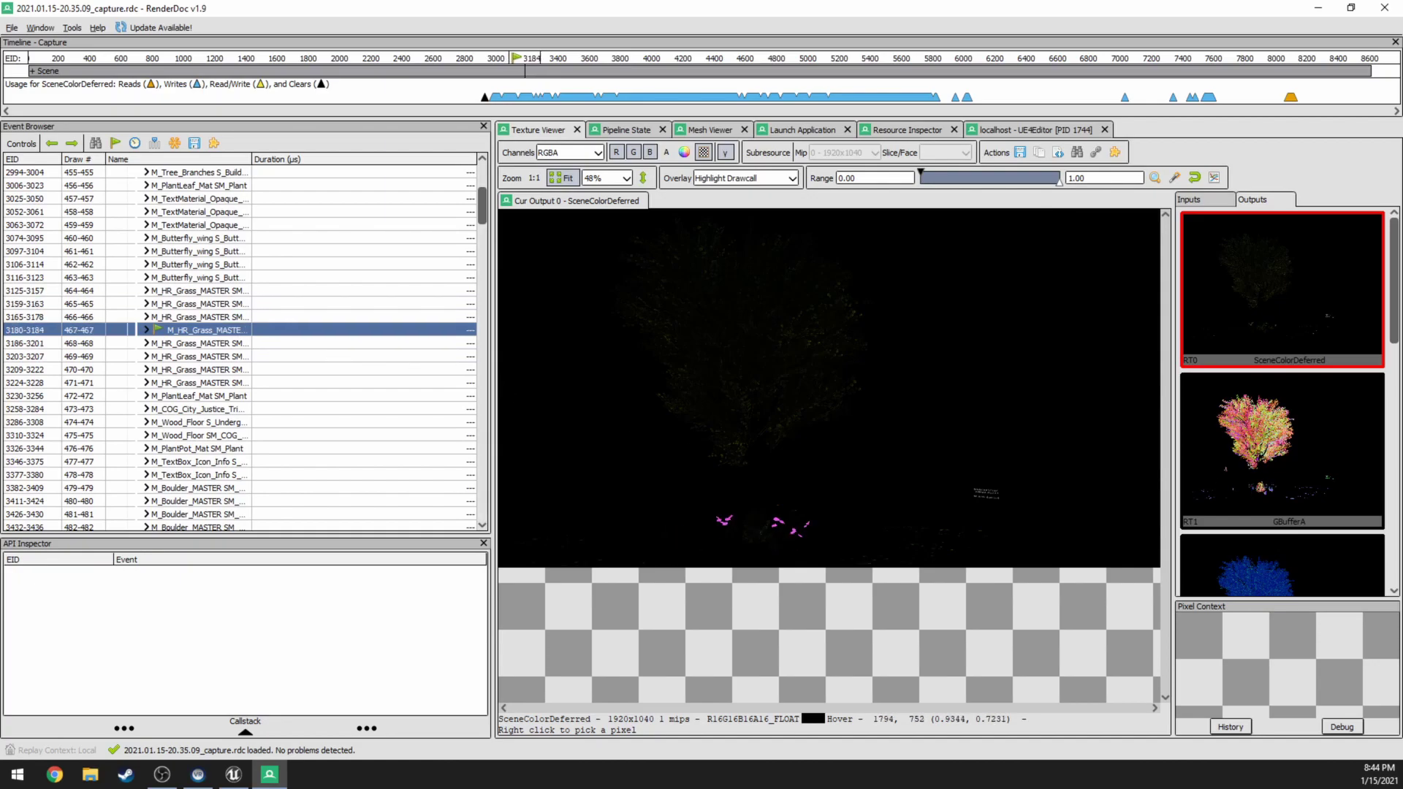
{"action": "key", "text": "Up"}
{"action": "key", "text": "Up"}
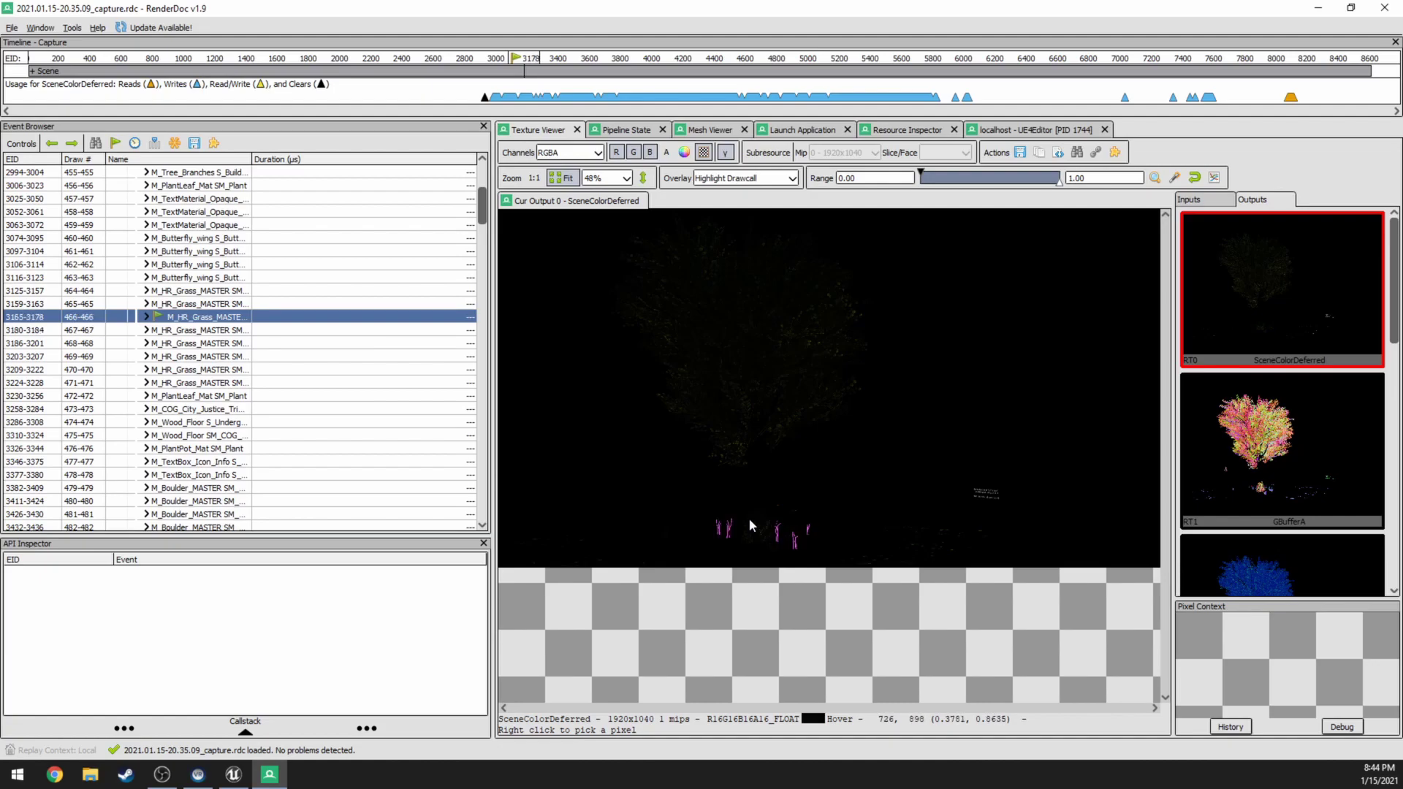
{"action": "key", "text": "Up"}
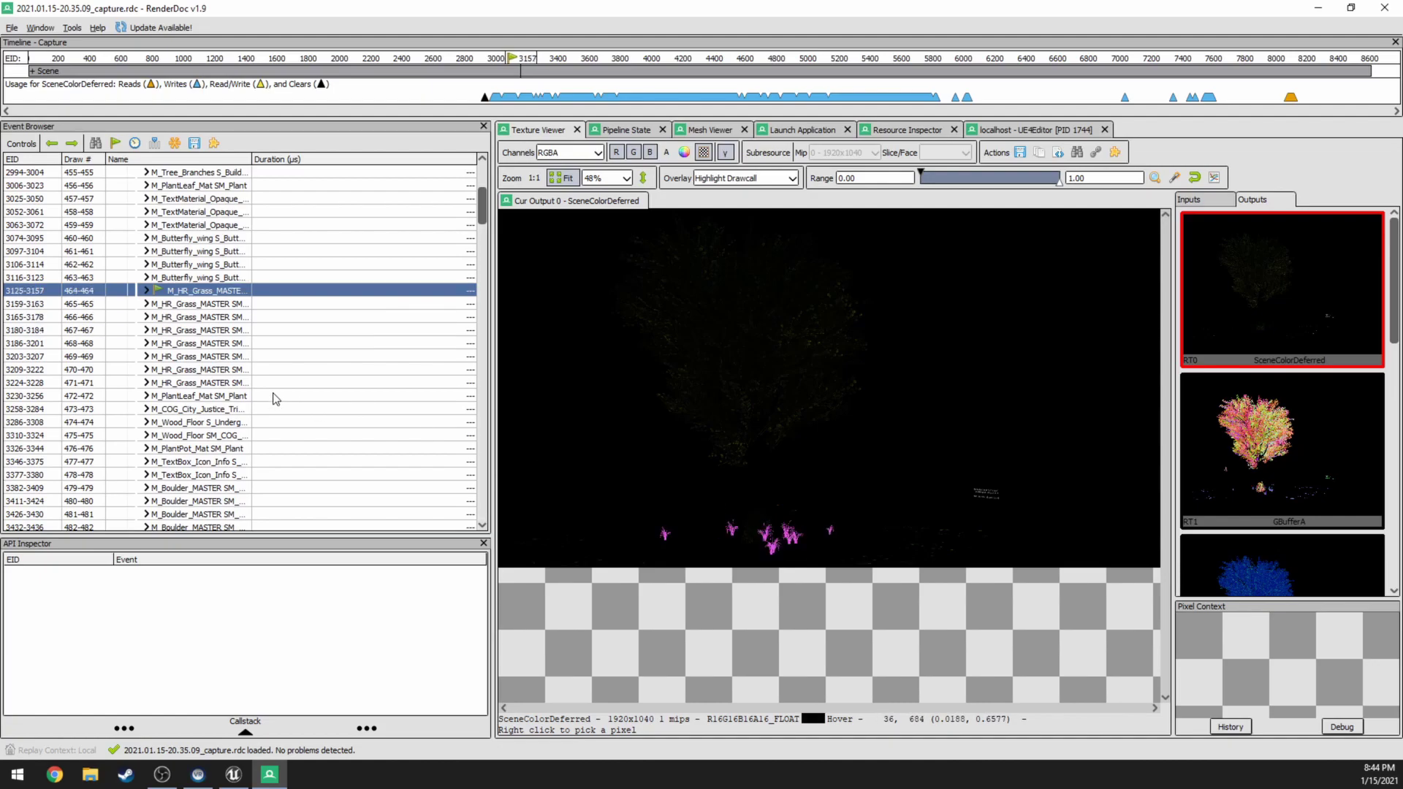
{"action": "key", "text": "Down"}
{"action": "key", "text": "Down"}
{"action": "key", "text": "Down"}
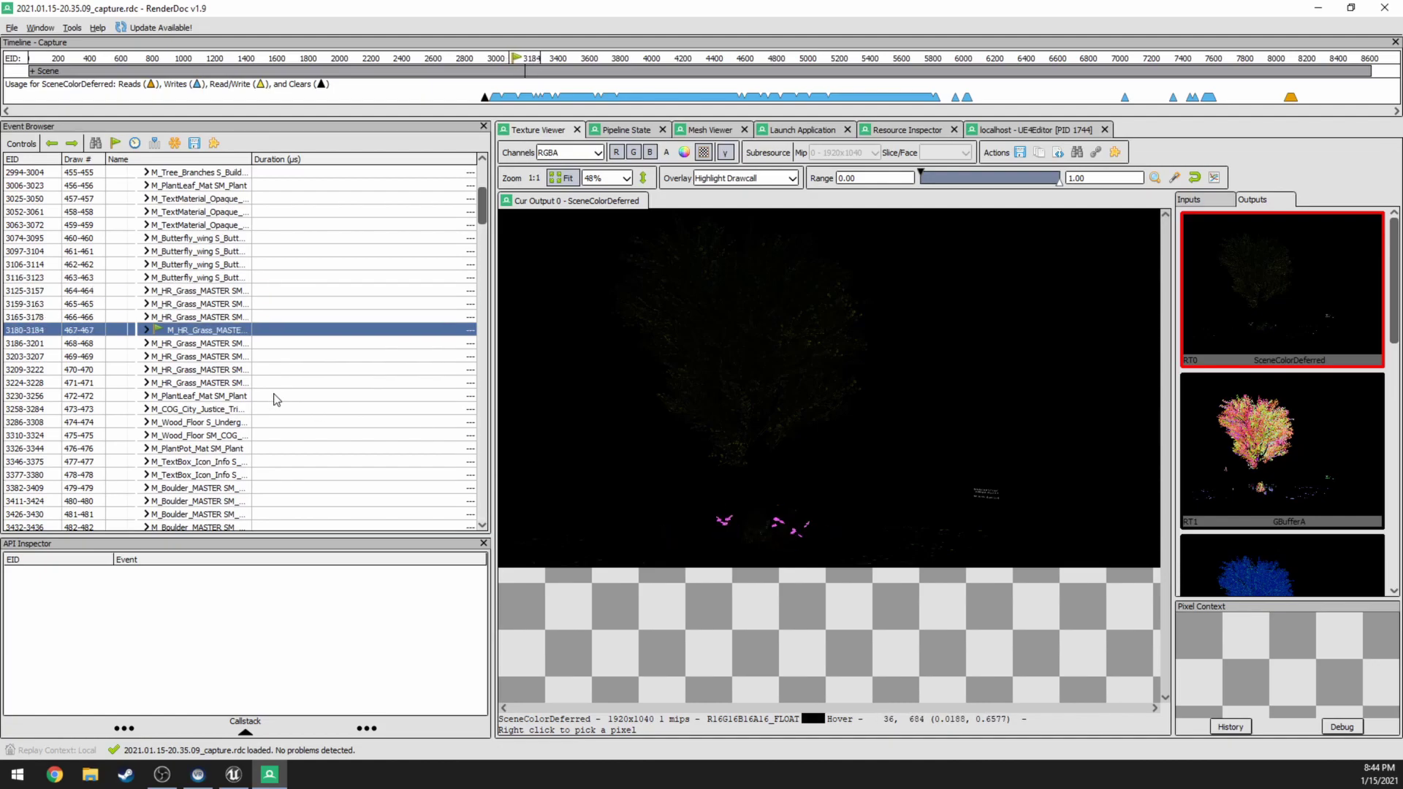
{"action": "key", "text": "Up"}
{"action": "key", "text": "Up"}
{"action": "key", "text": "Up"}
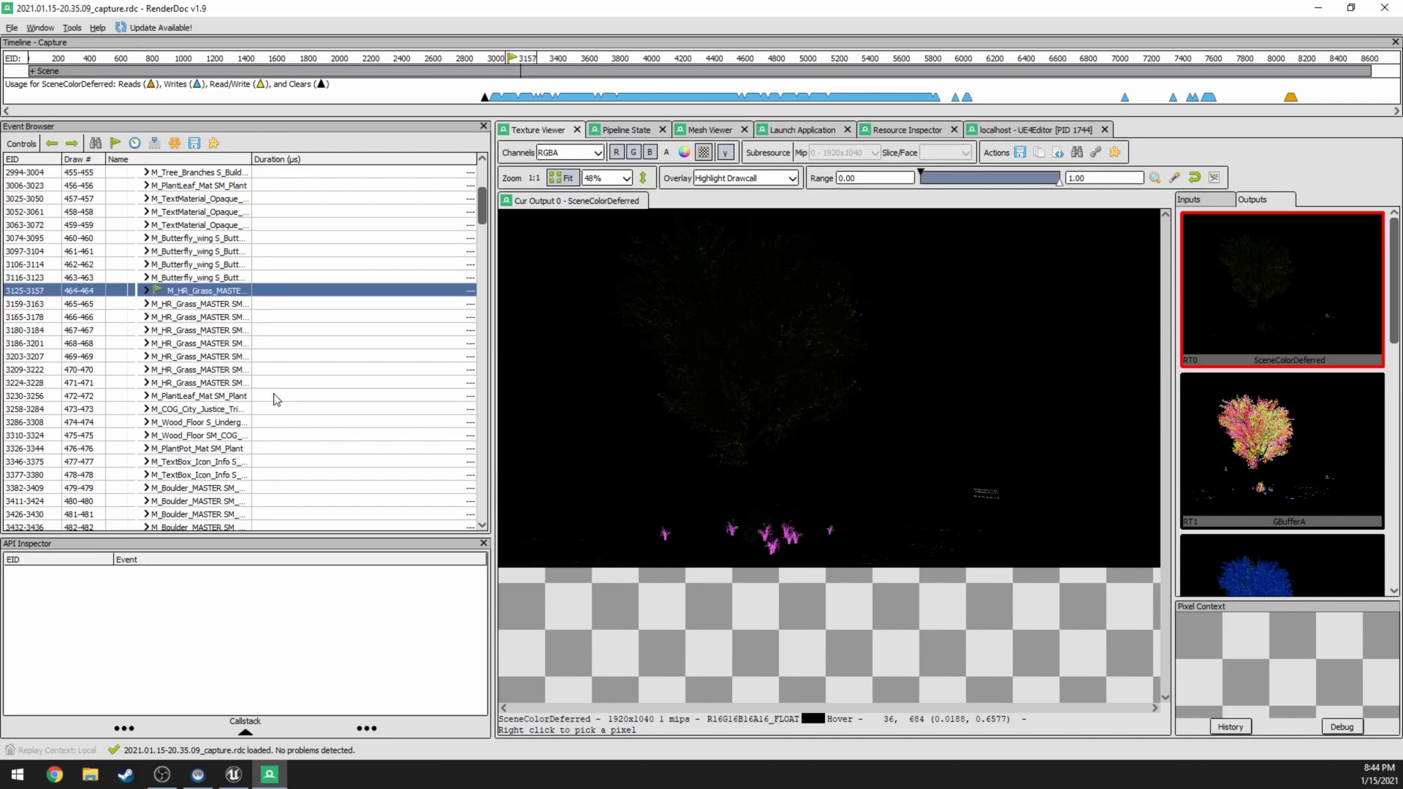
{"action": "key", "text": "Down"}
{"action": "key", "text": "Up"}
{"action": "key", "text": "Down"}
{"action": "key", "text": "Down"}
{"action": "key", "text": "Down"}
{"action": "key", "text": "Up"}
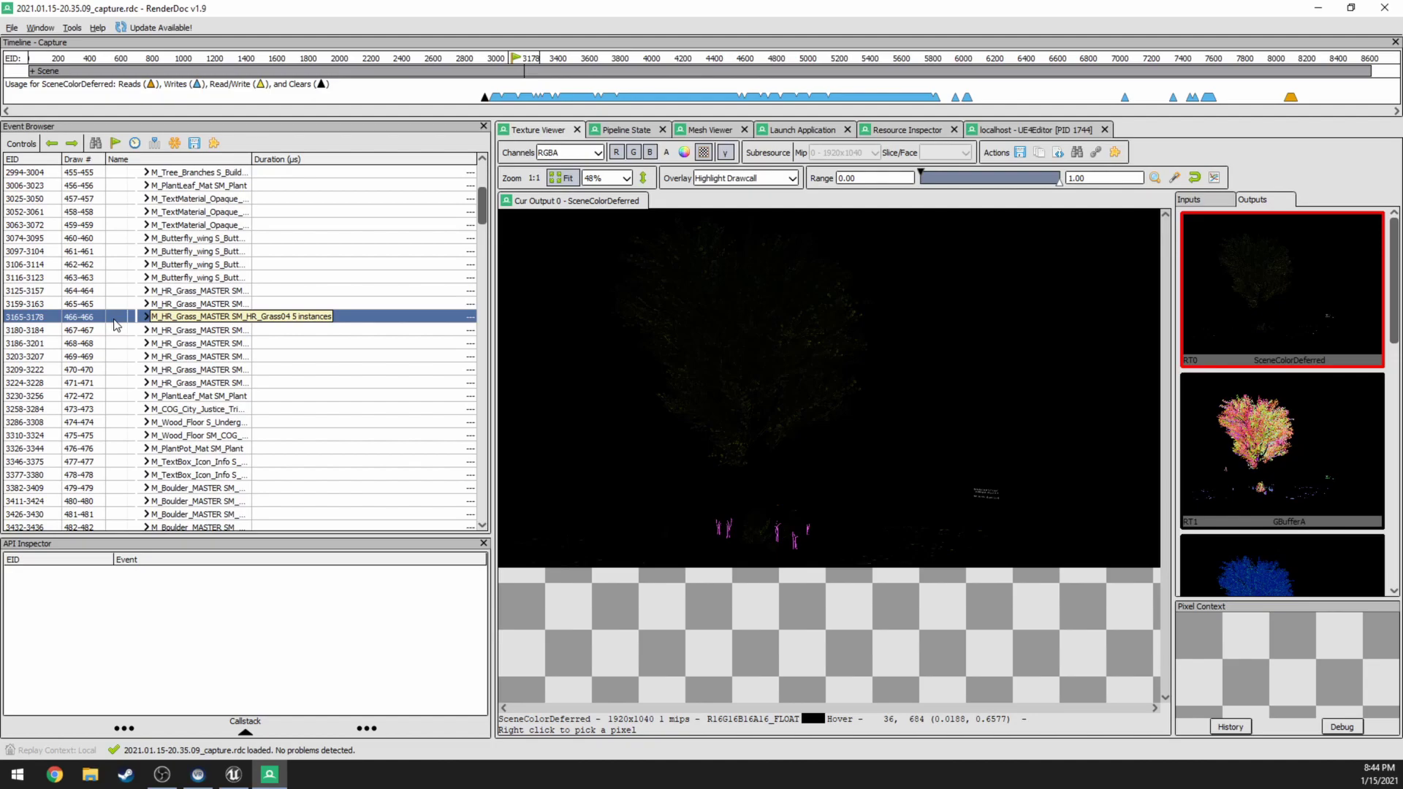
Step through the later grass drawcalls, comparing neighbours, and settle on event 3180-3184
{"action": "key", "text": "Down"}
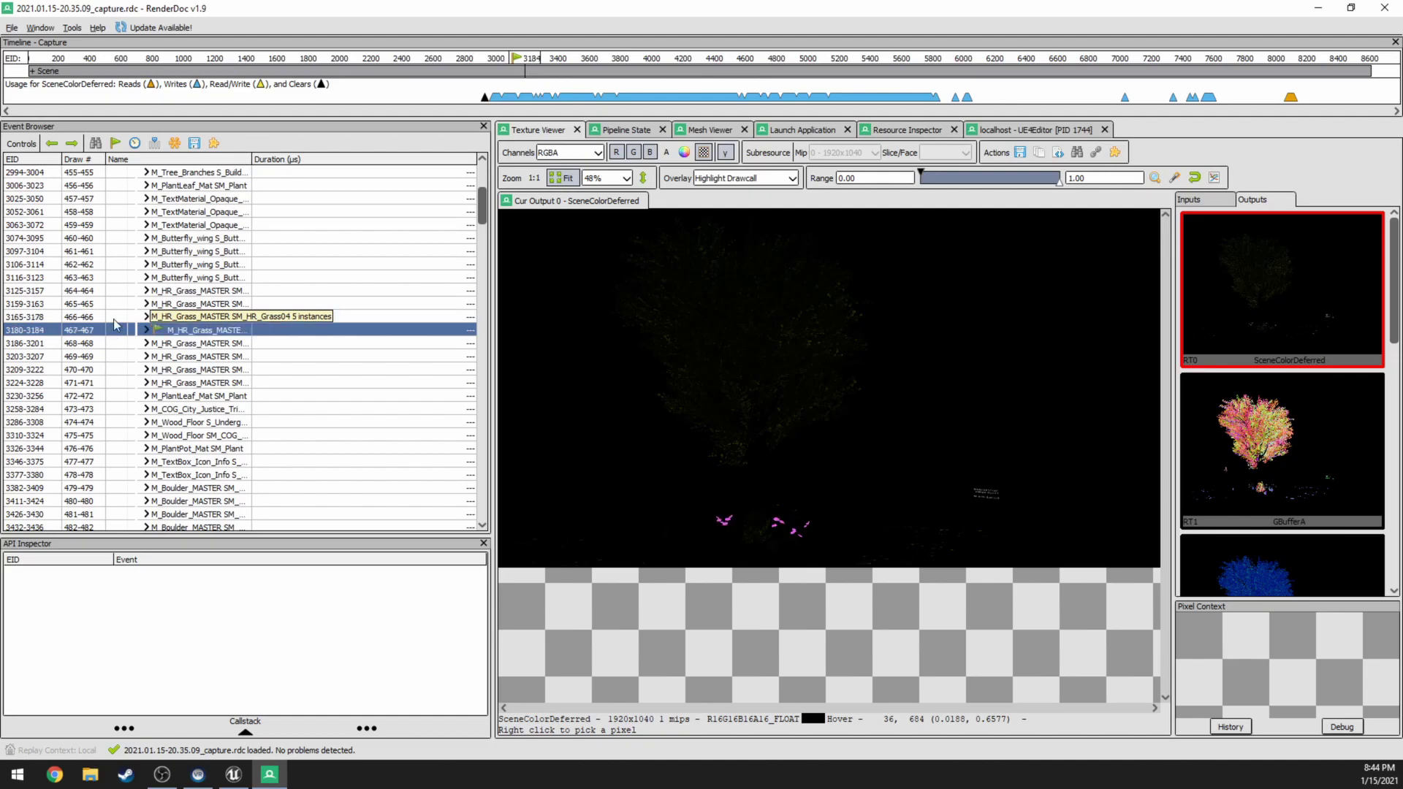
{"action": "key", "text": "Down"}
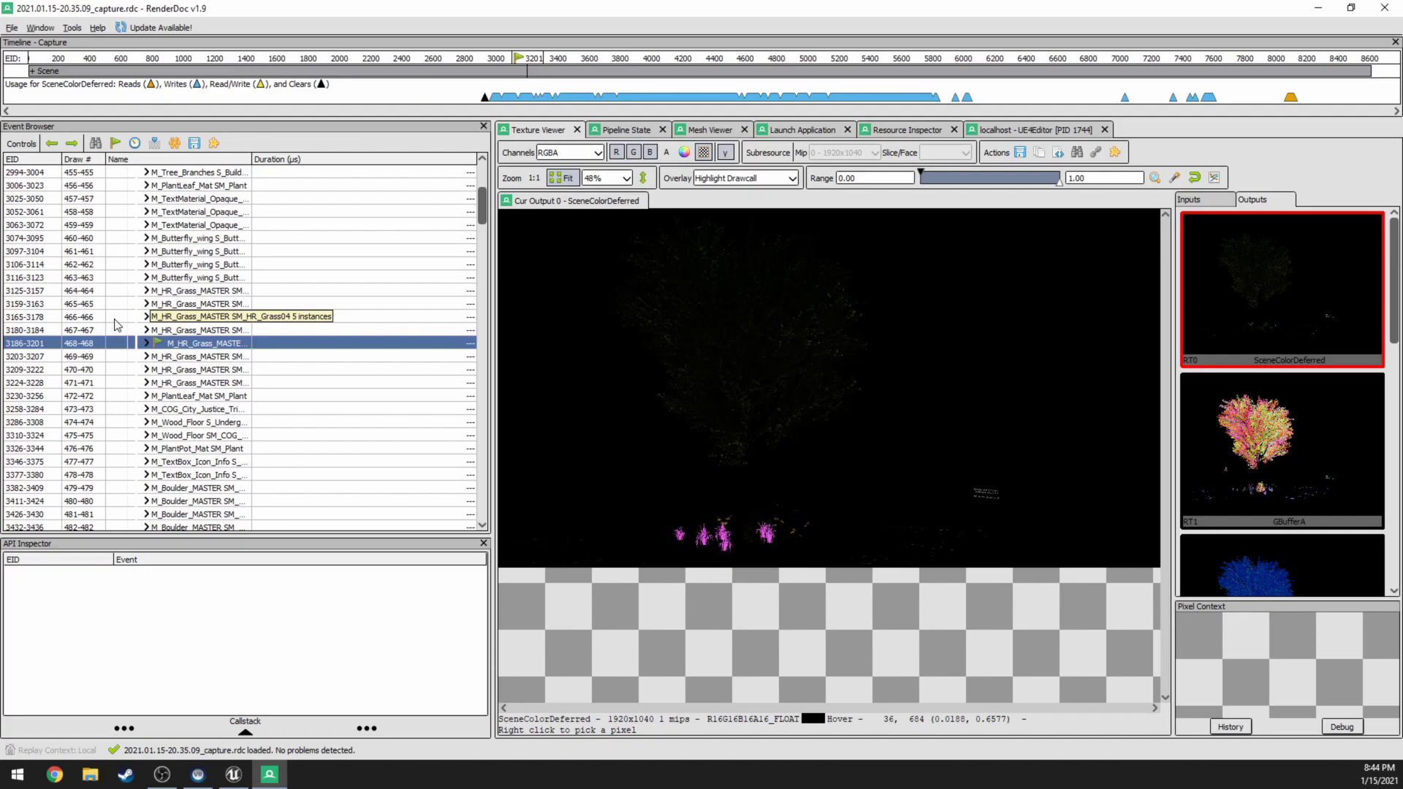
{"action": "key", "text": "Down"}
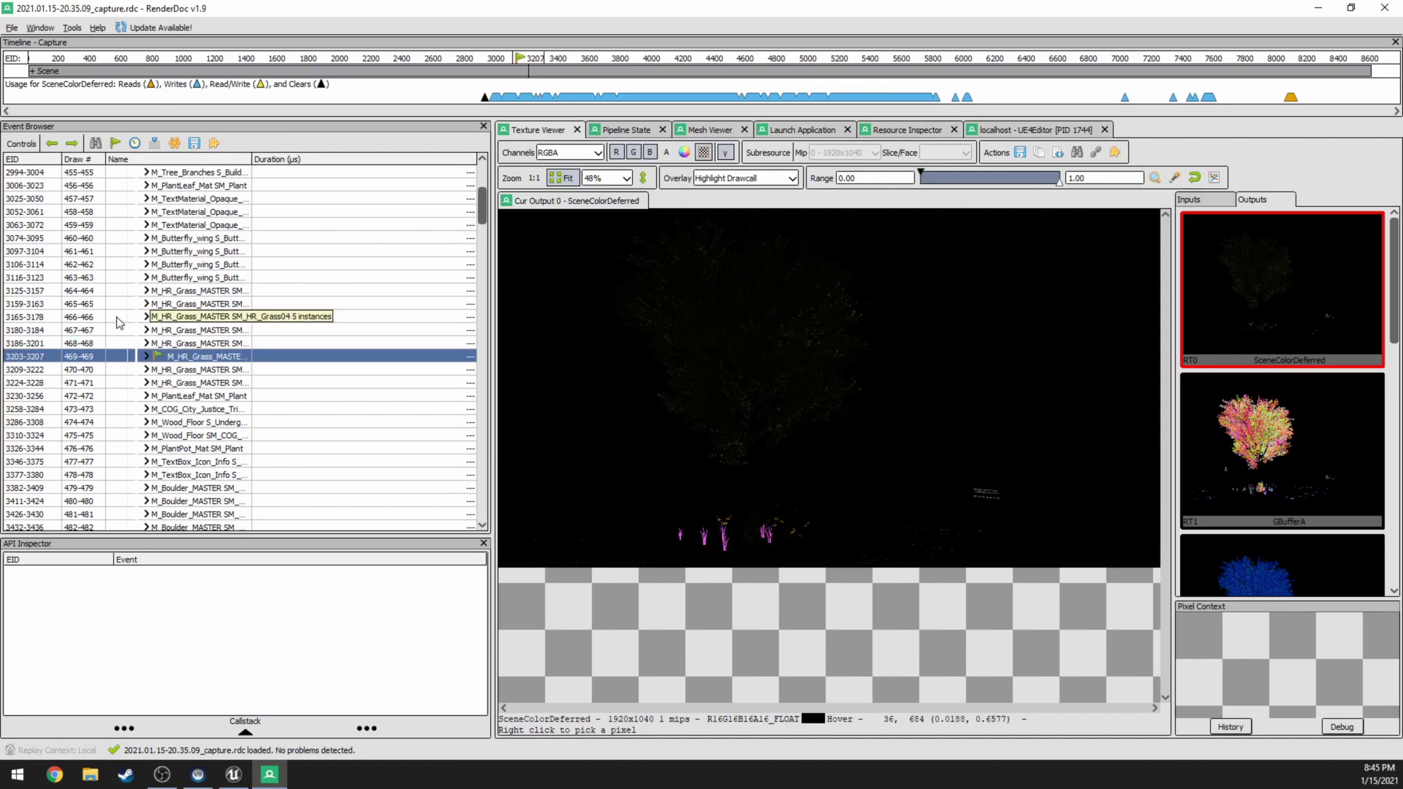
{"action": "key", "text": "Down"}
{"action": "key", "text": "Down"}
{"action": "key", "text": "Down"}
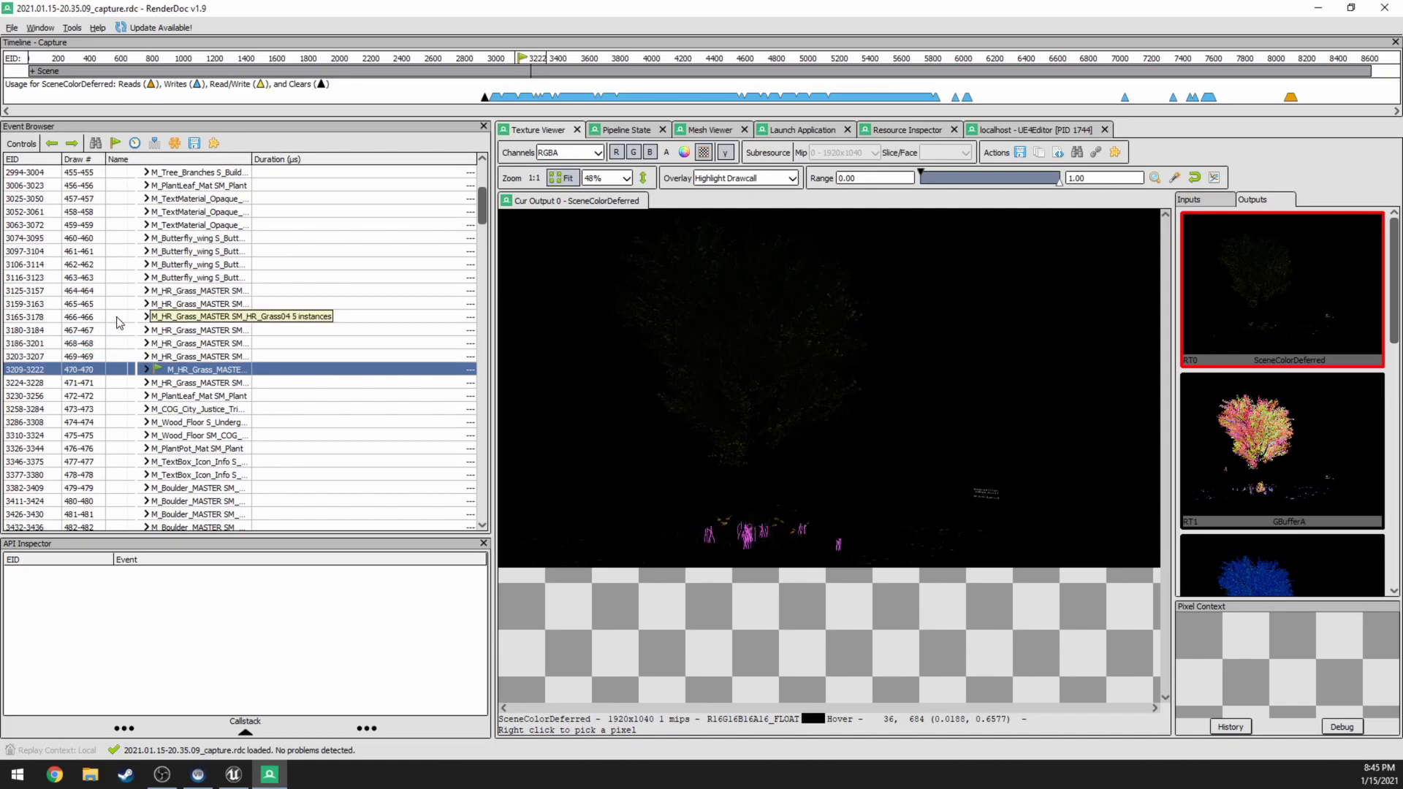
{"action": "key", "text": "Up"}
{"action": "key", "text": "Up"}
{"action": "key", "text": "Up"}
{"action": "key", "text": "Down"}
{"action": "key", "text": "Down"}
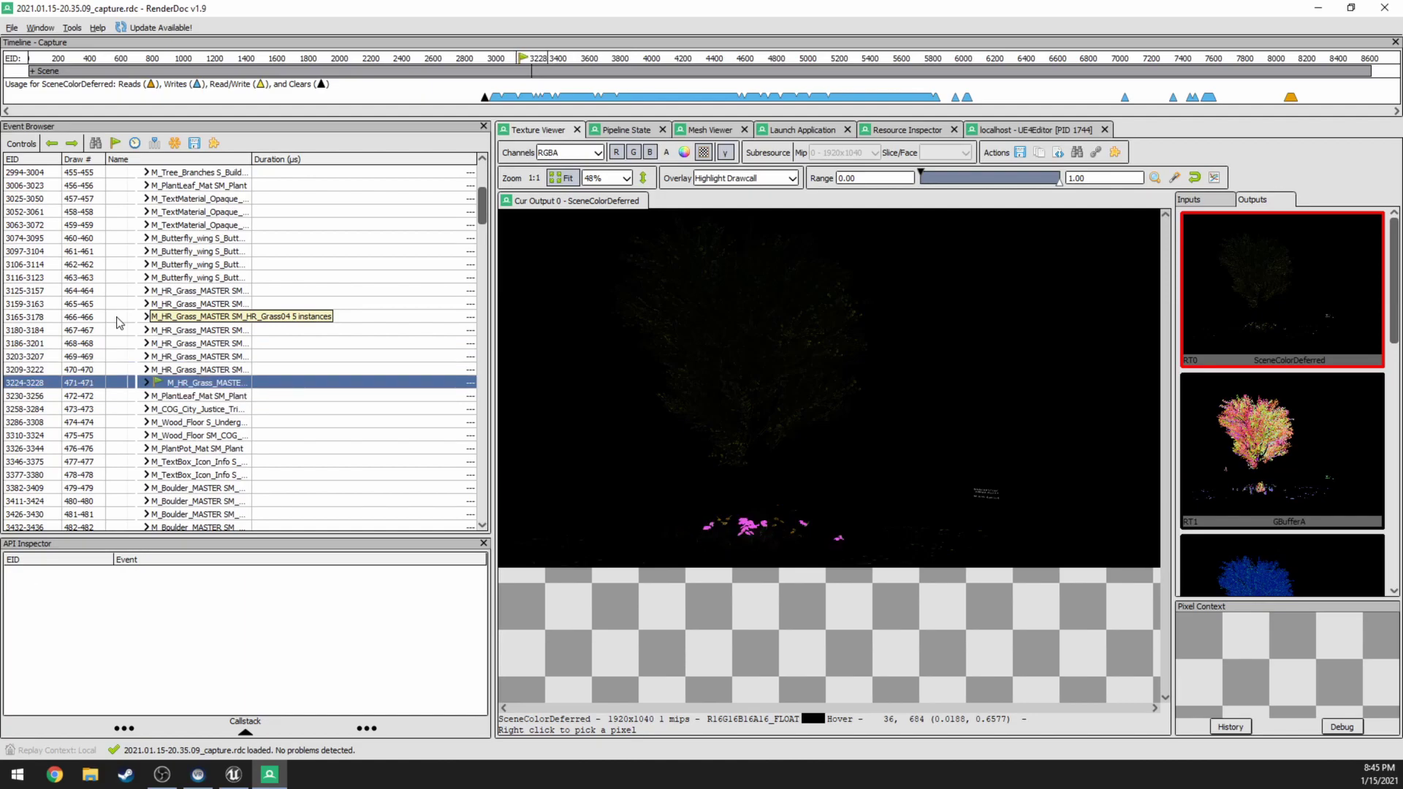
{"action": "key", "text": "Up"}
{"action": "key", "text": "Up"}
{"action": "key", "text": "Down"}
{"action": "key", "text": "Down"}
{"action": "key", "text": "Up"}
{"action": "key", "text": "Up"}
{"action": "key", "text": "Up"}
{"action": "key", "text": "Up"}
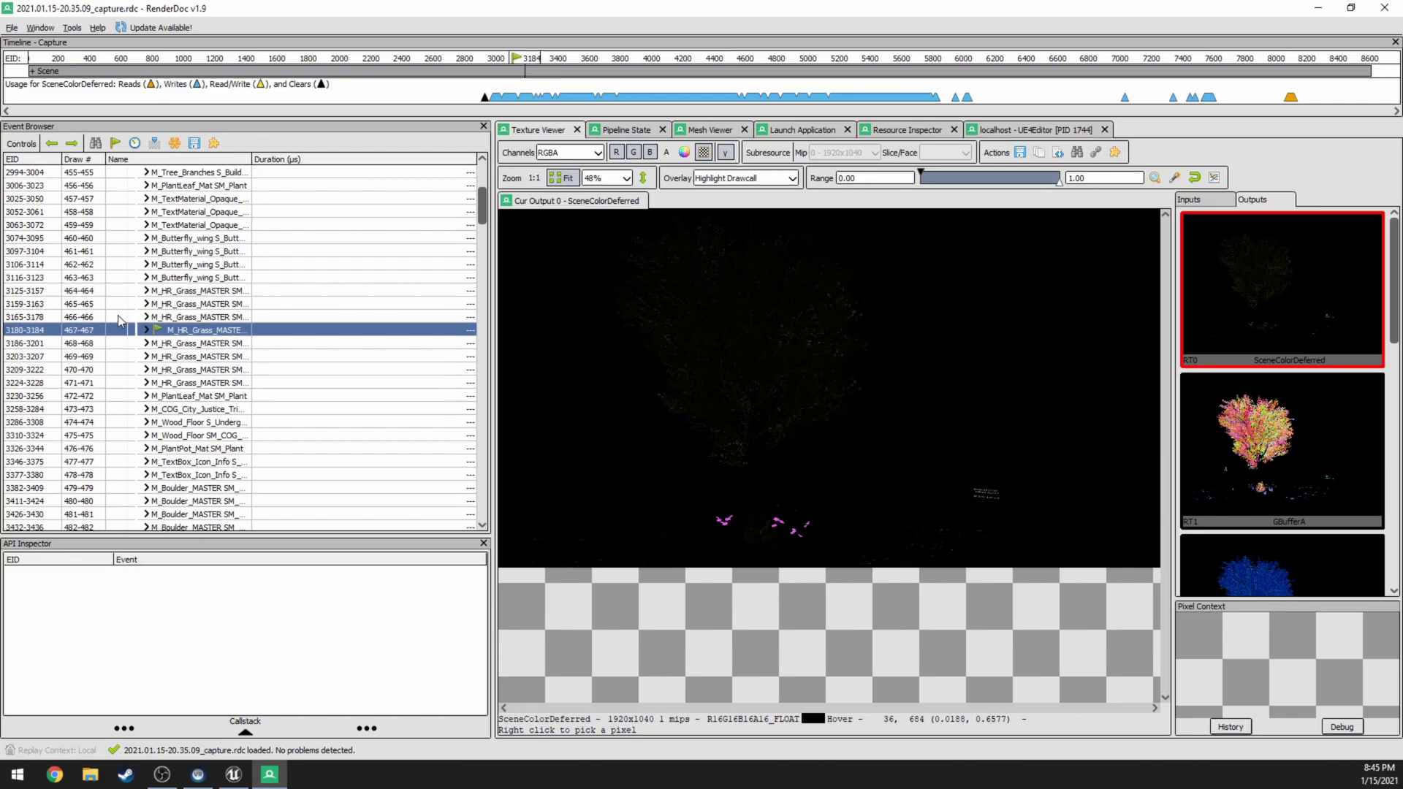
{"action": "key", "text": "Down"}
{"action": "key", "text": "Down"}
{"action": "key", "text": "Down"}
{"action": "key", "text": "Down"}
{"action": "key", "text": "Down"}
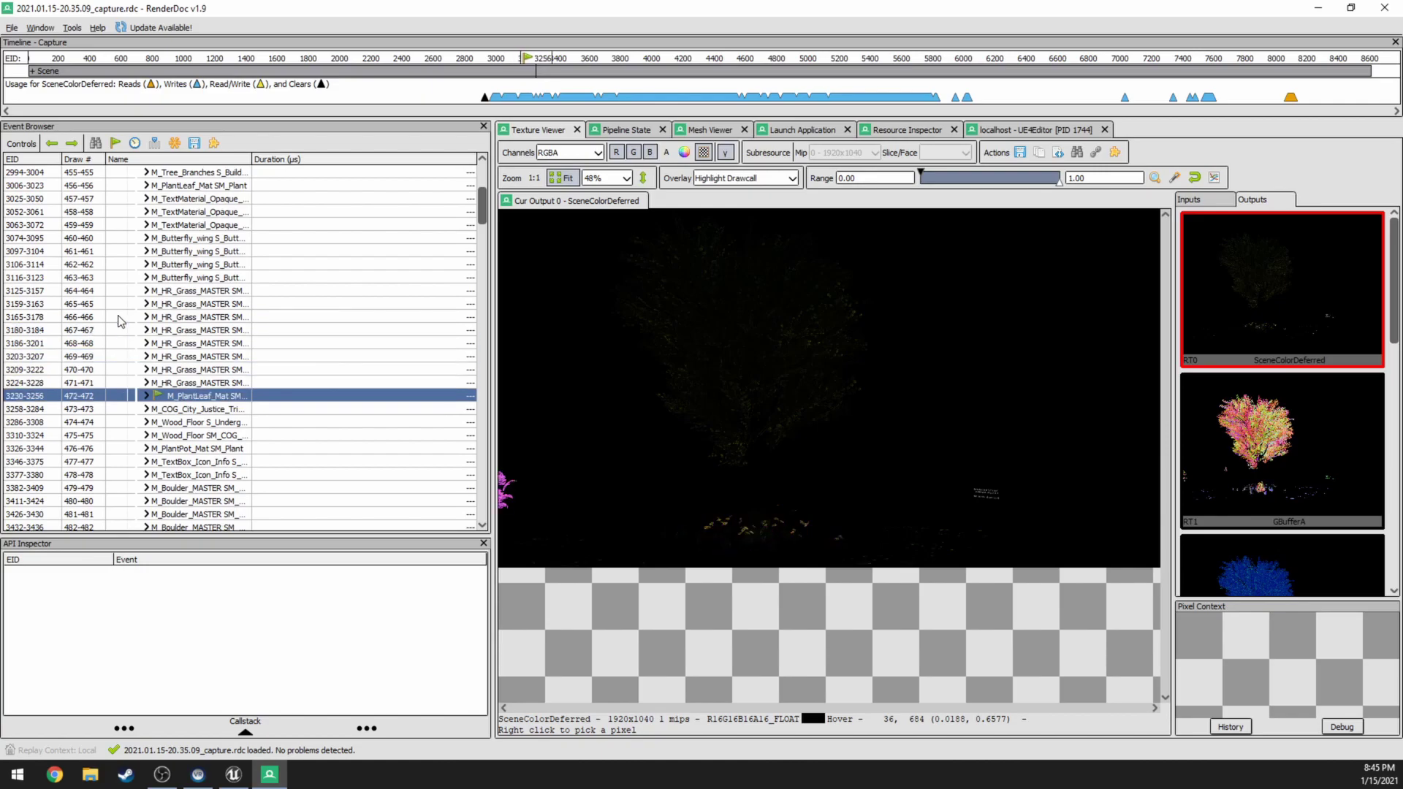
{"action": "key", "text": "Up"}
{"action": "key", "text": "Up"}
{"action": "key", "text": "Up"}
{"action": "key", "text": "Up"}
{"action": "key", "text": "Up"}
{"action": "key", "text": "Up"}
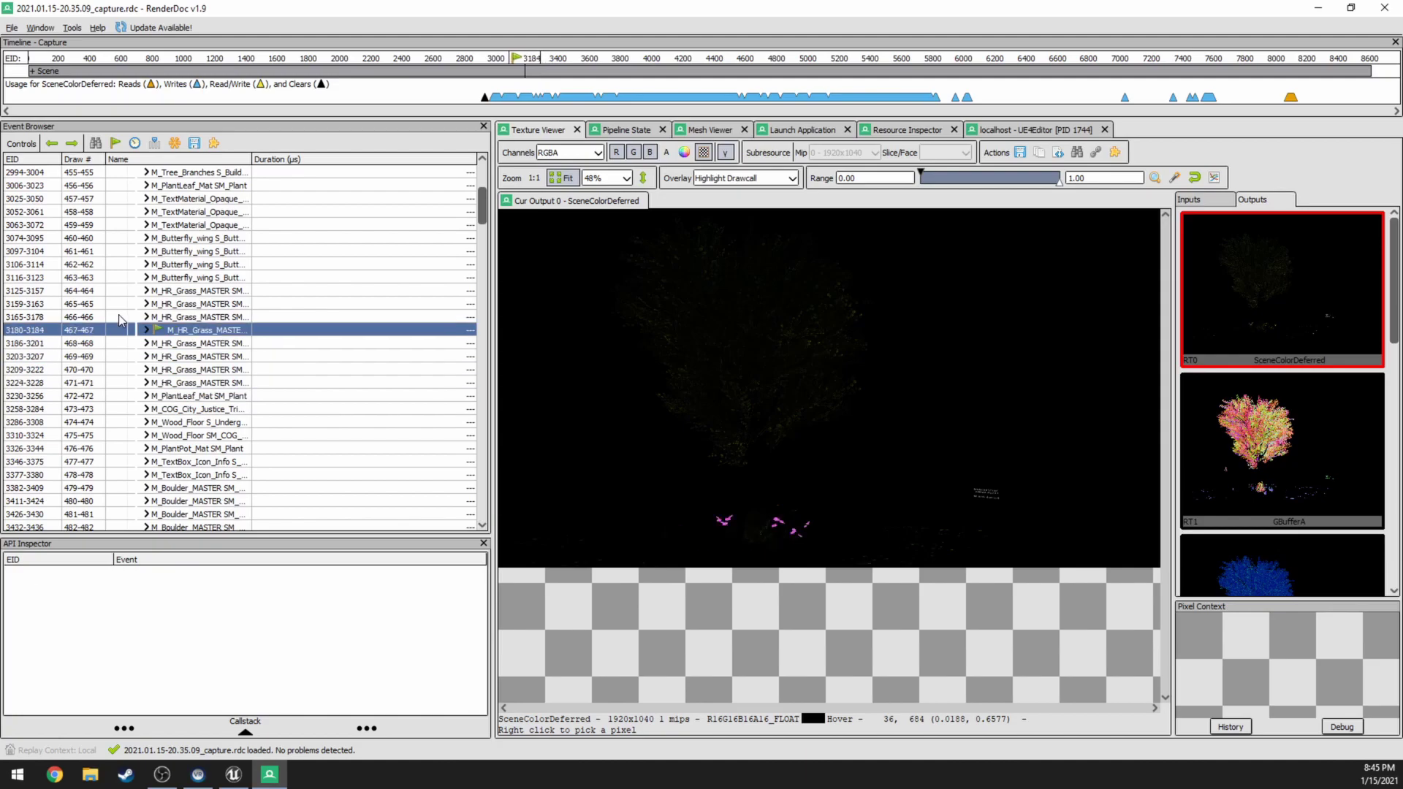
{"action": "key", "text": "Up"}
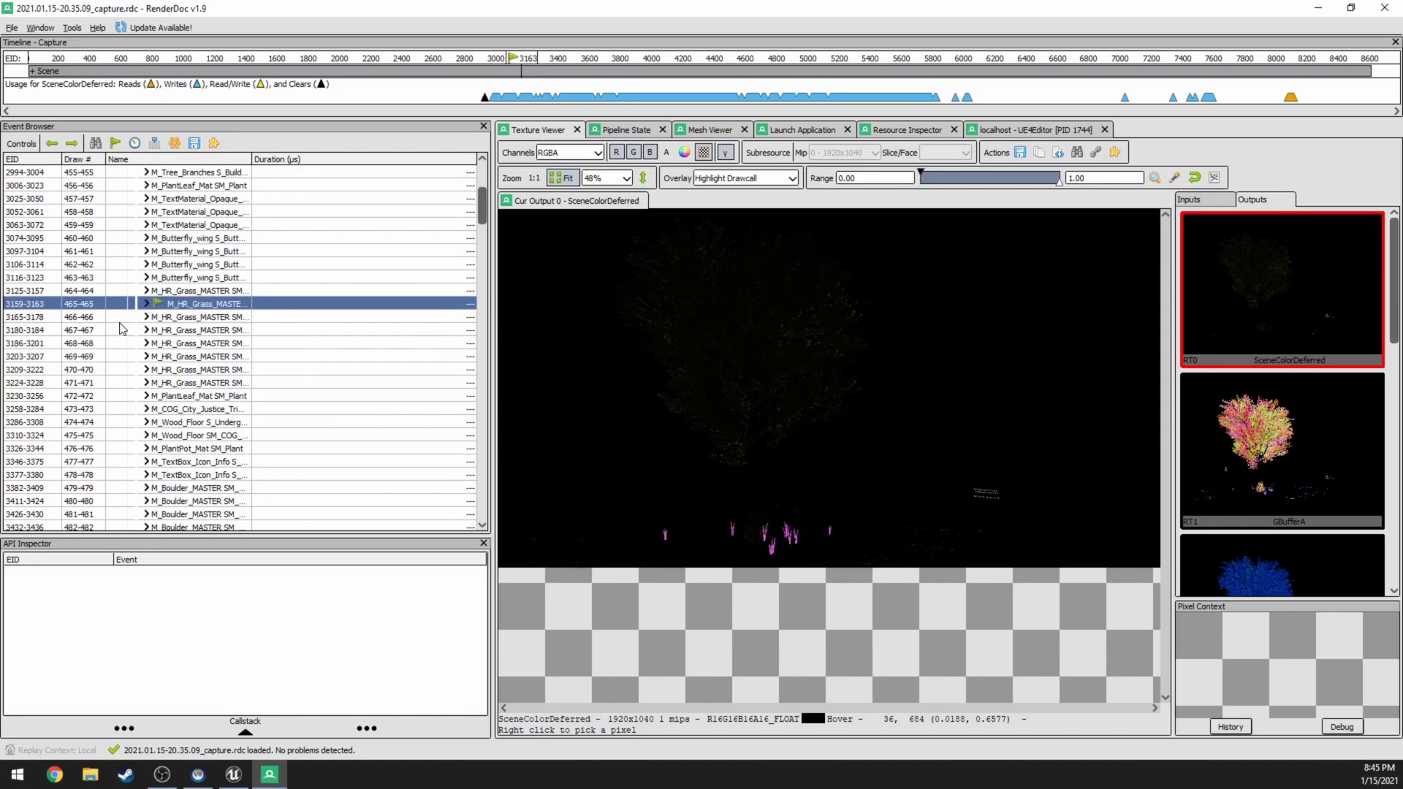
{"action": "key", "text": "Down"}
{"action": "key", "text": "Down"}
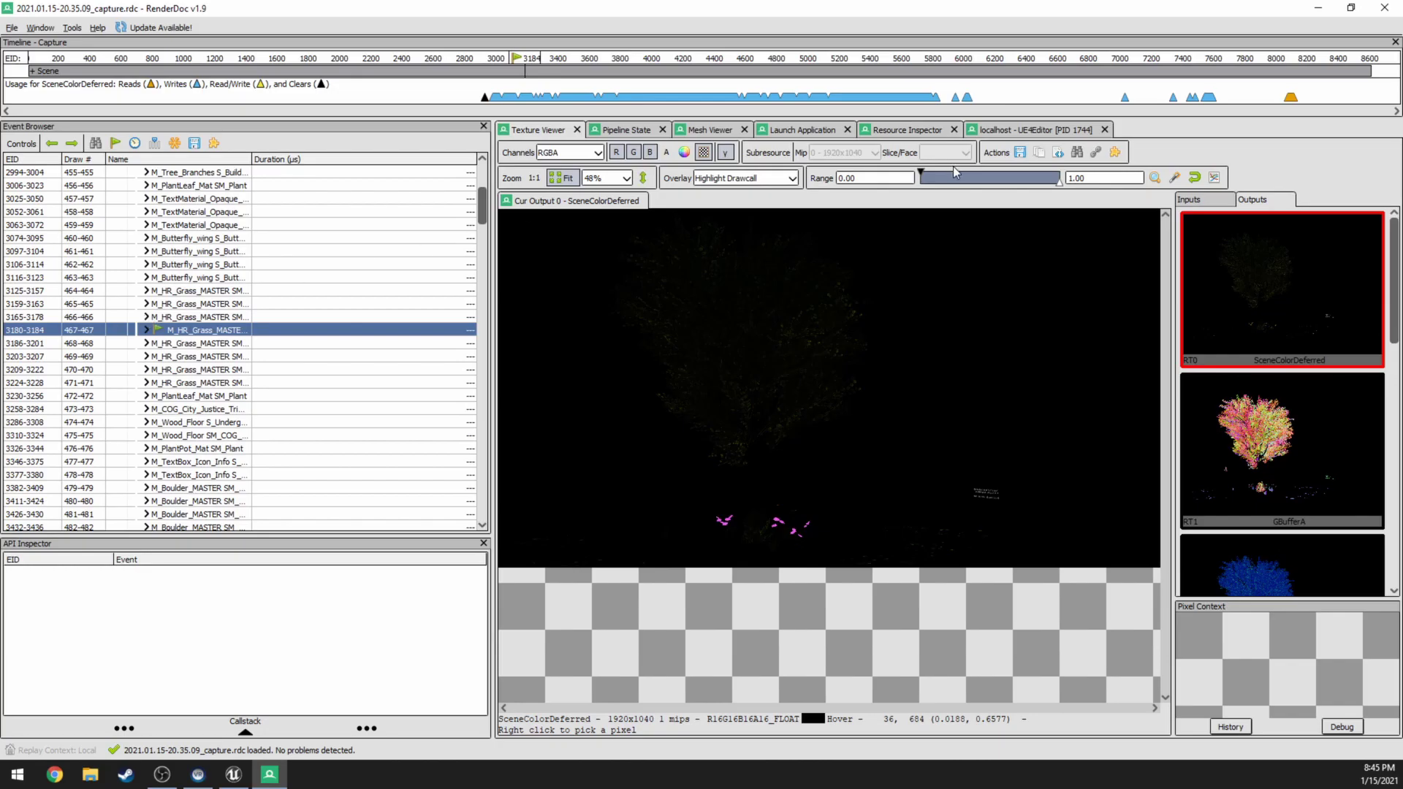
Minimize RenderDoc, then select and frame the random foliage actor in the planter
{"action": "left_click_drag", "start_coordinate": [1290, 8], "coordinate": [1032, 199]}
{"action": "left_click", "coordinate": [1063, 196]}
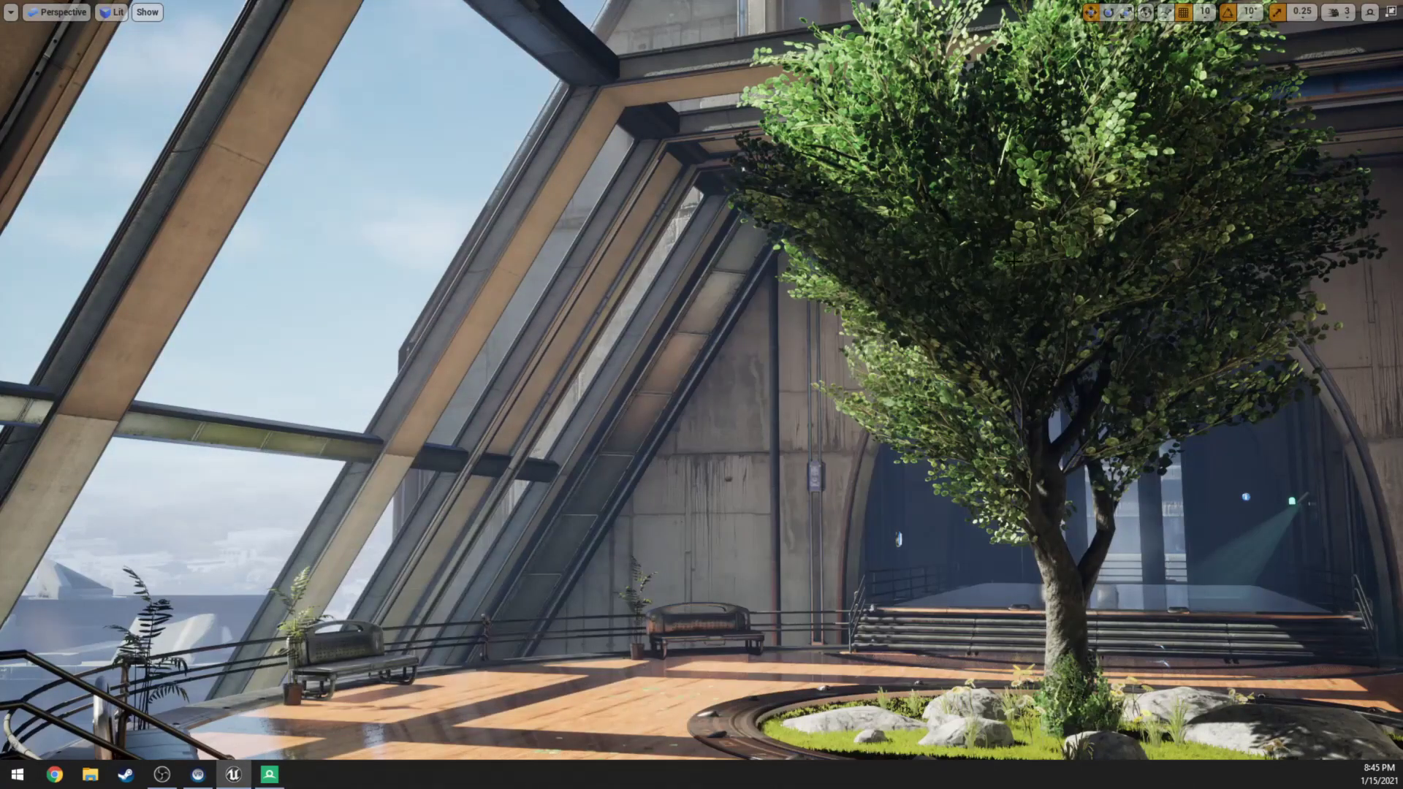
{"action": "right_click_drag", "start_coordinate": [1062, 196], "coordinate": [1140, 206]}
{"action": "mouse_move", "coordinate": [766, 453]}
{"action": "right_mouse_down"}
{"action": "mouse_move", "coordinate": [753, 440]}
{"action": "mouse_move", "coordinate": [766, 453]}
{"action": "right_mouse_up"}
{"action": "left_click", "coordinate": [766, 453]}
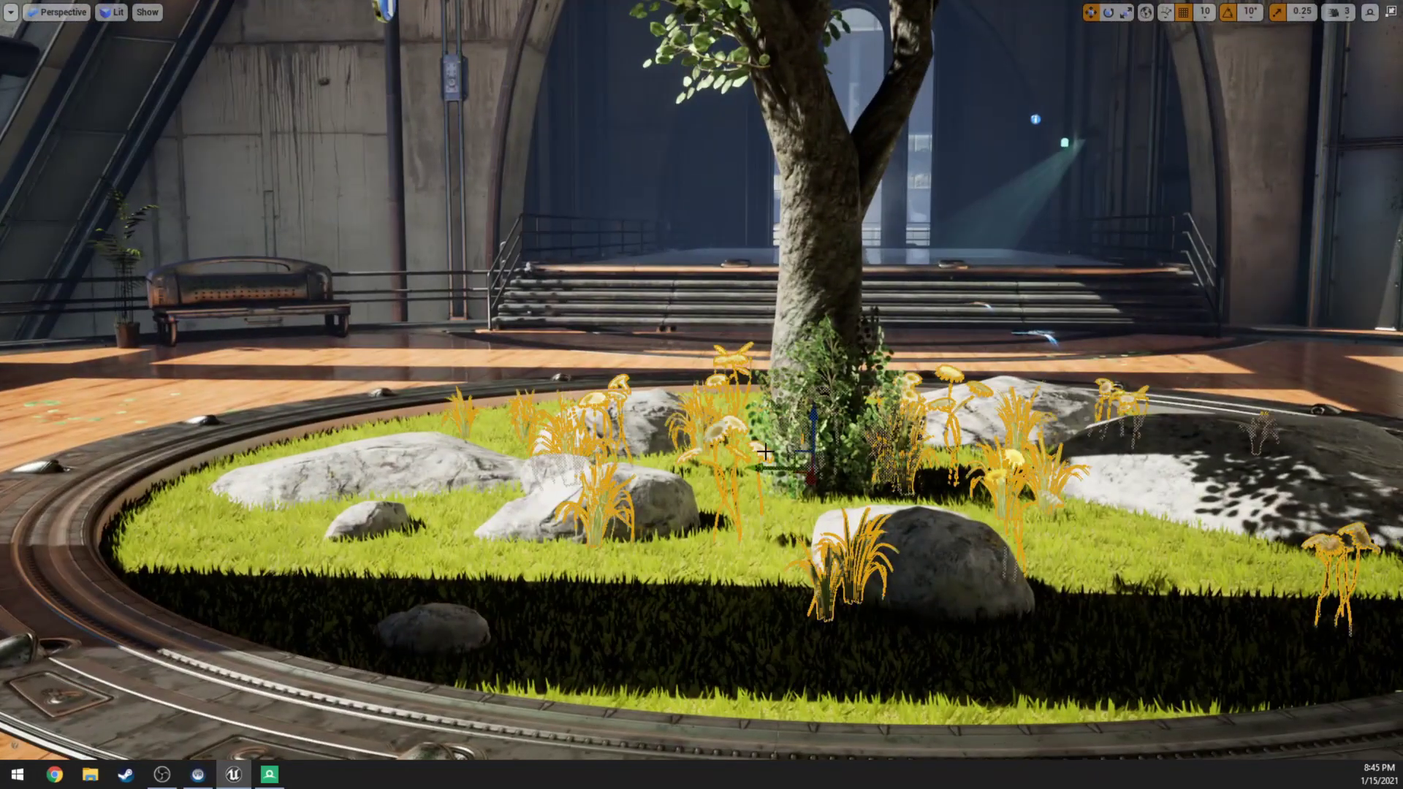
{"action": "key", "text": "f"}
Leave the full-screen viewport and open the BP_Random_Foliage Blueprint for editing
{"action": "key", "text": "F11"}
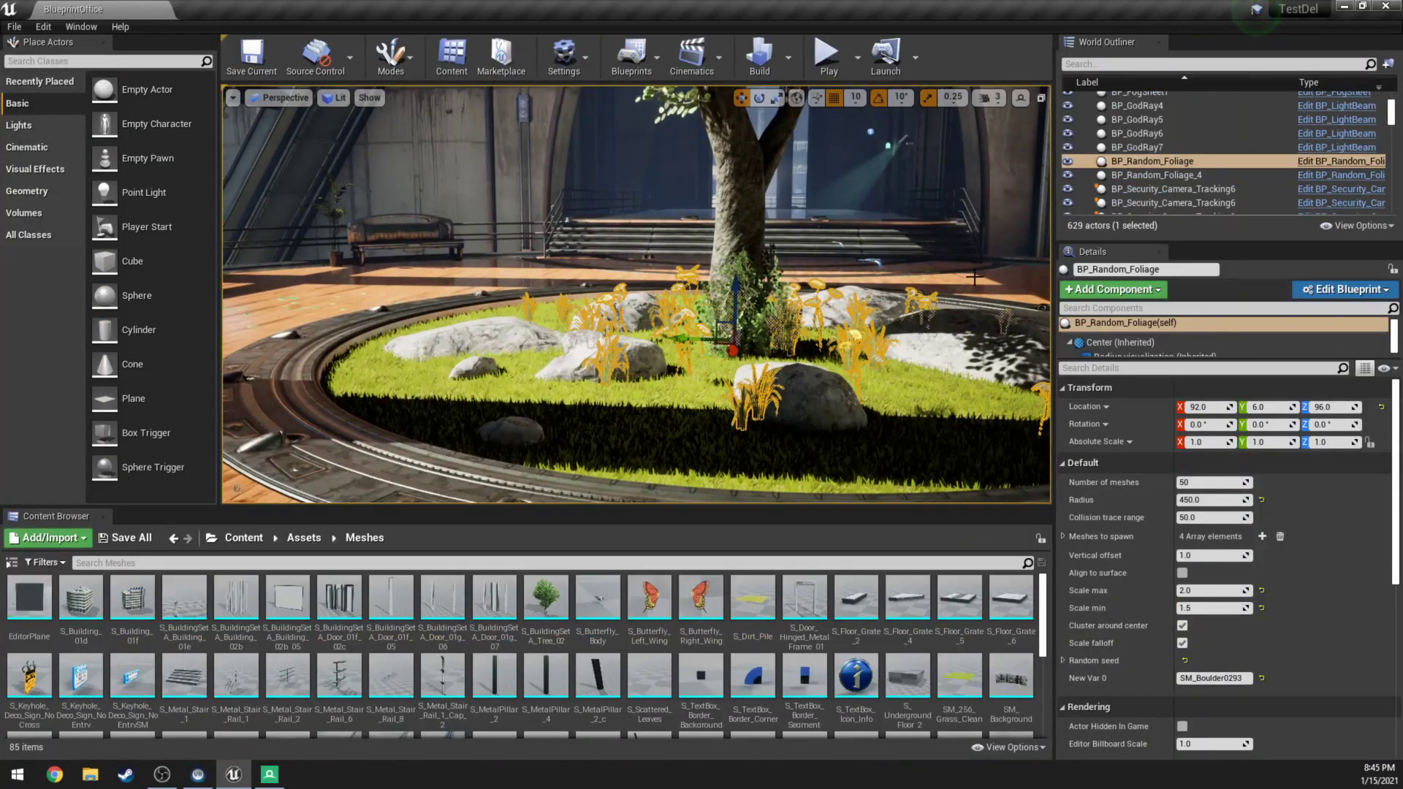
{"action": "right_click_drag", "start_coordinate": [973, 277], "coordinate": [1007, 298]}
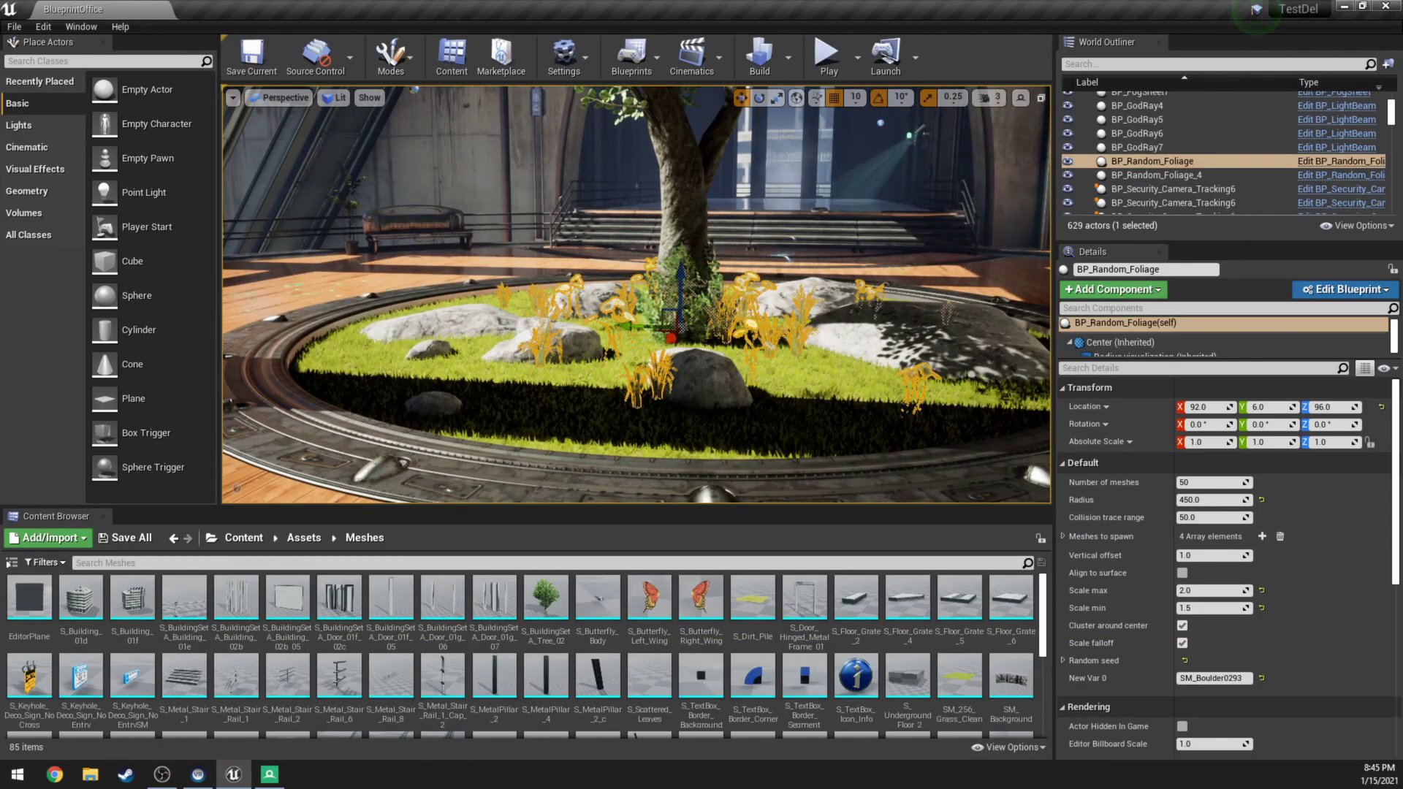
{"action": "left_click_drag", "start_coordinate": [1137, 361], "coordinate": [1136, 388]}
{"action": "left_click", "coordinate": [1345, 161]}
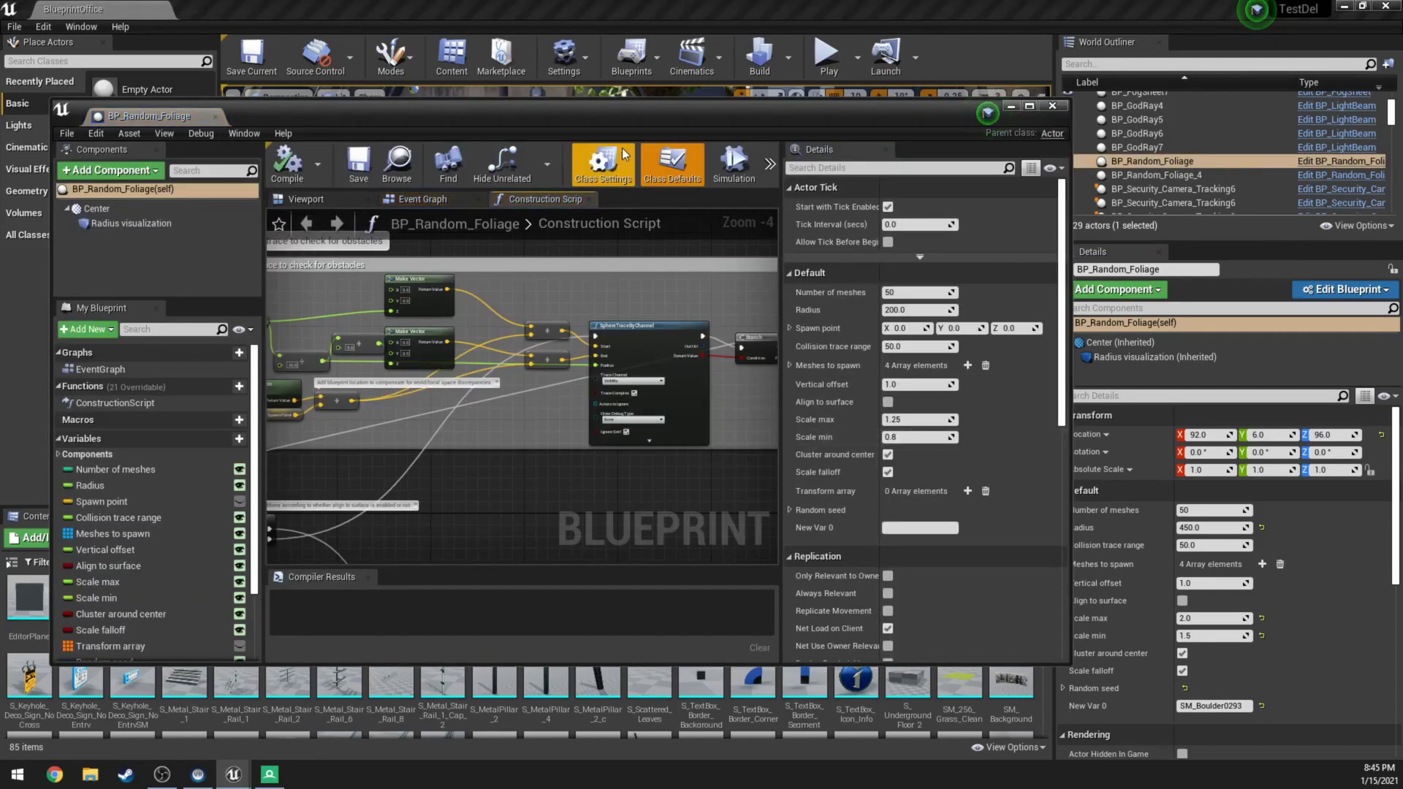
Maximize the Blueprint editor and open SM_HR_Grass04 from its Meshes to spawn list
{"action": "double_click", "coordinate": [748, 95]}
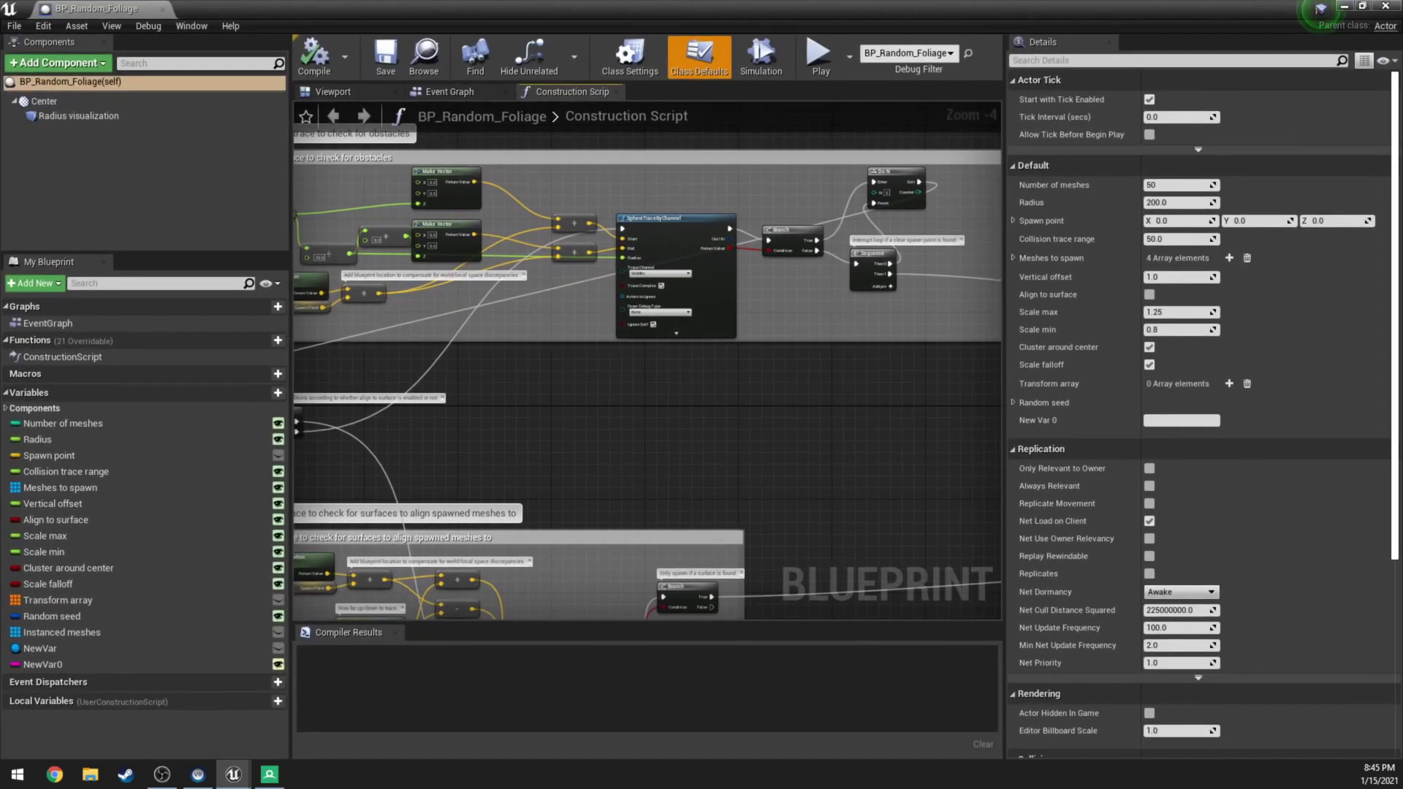
{"action": "right_click_drag", "start_coordinate": [453, 358], "coordinate": [784, 392]}
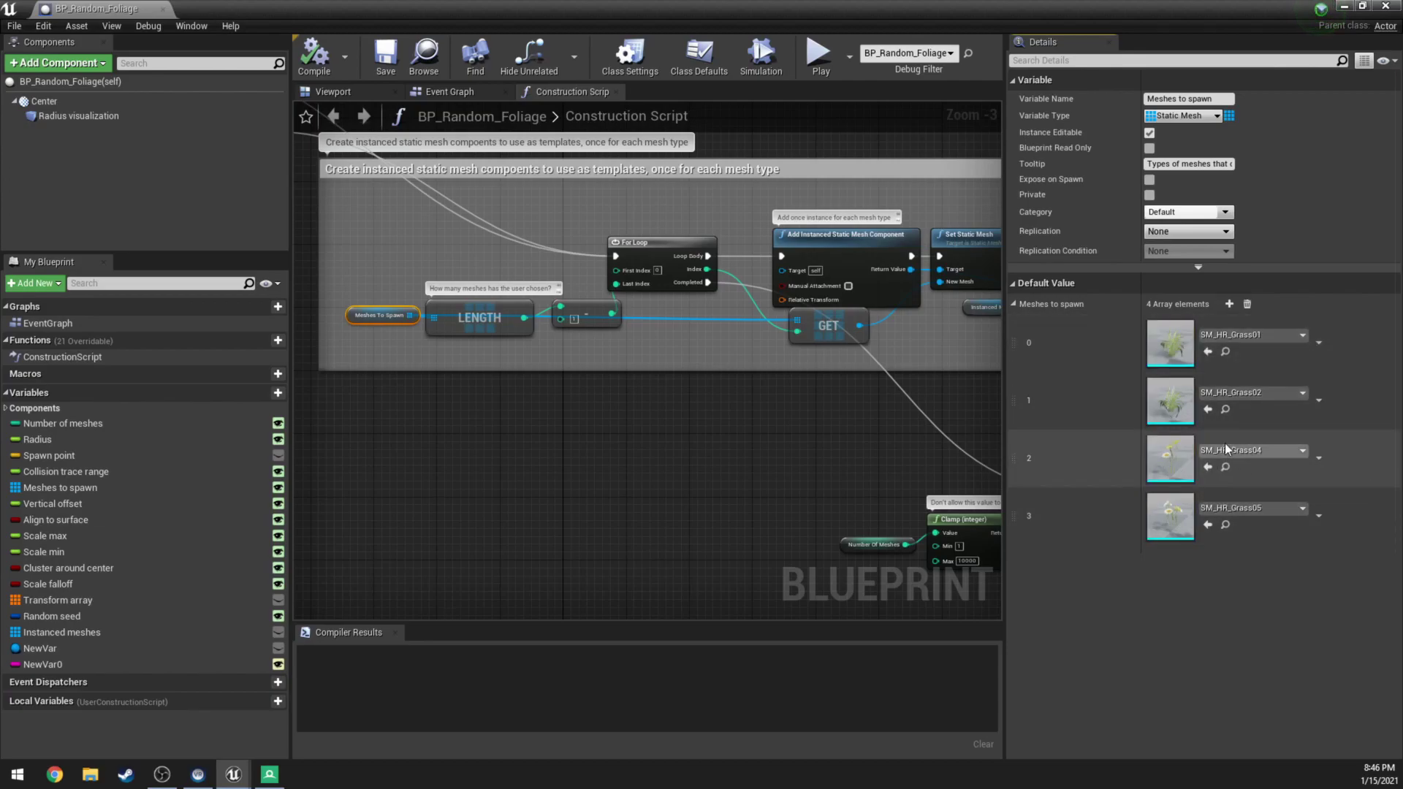
{"action": "double_click", "coordinate": [1170, 456]}
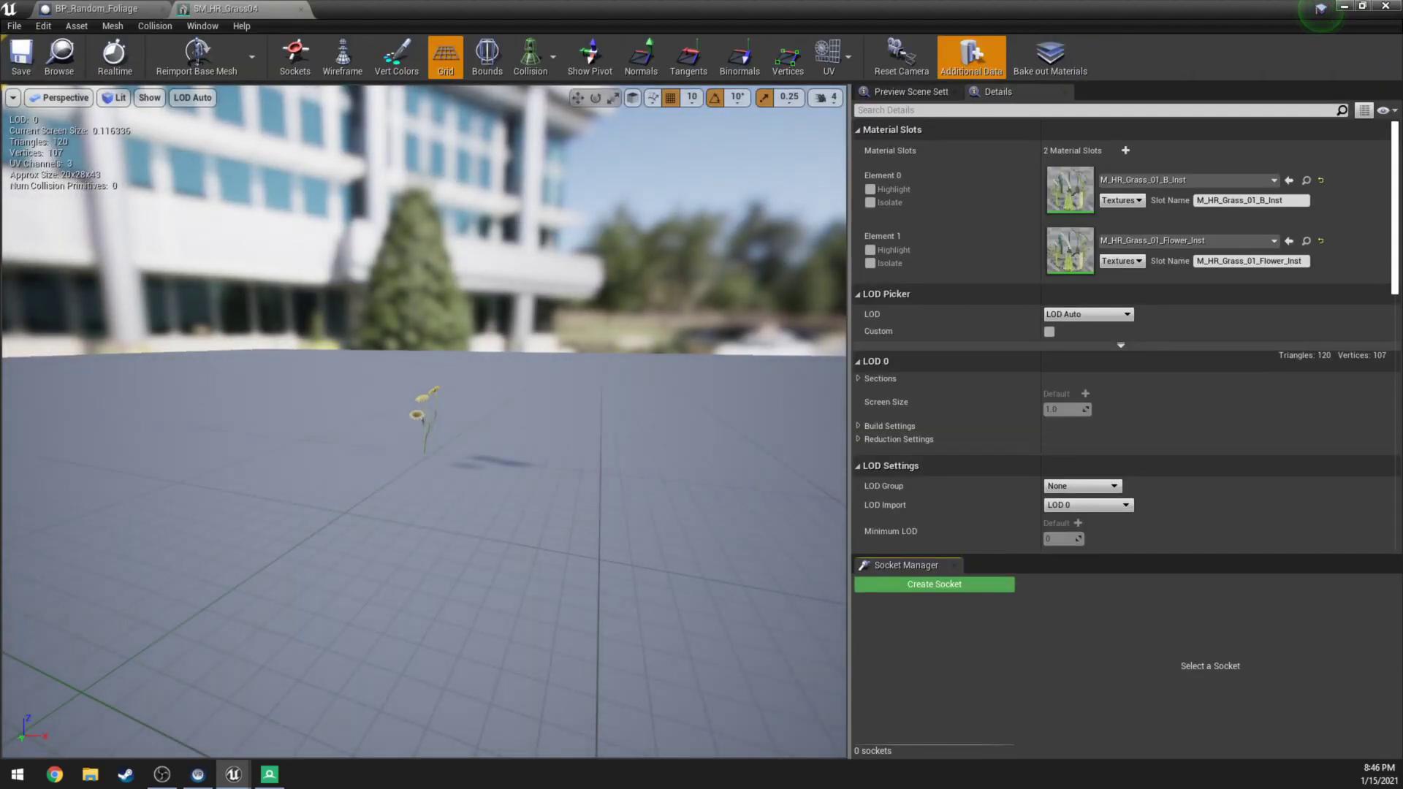
Zoom and orbit the mesh editor view to inspect the SM_HR_Grass04 daisy flowers up close
{"action": "scroll", "coordinate": [423, 421], "scroll_direction": "up", "scroll_amount": 6}
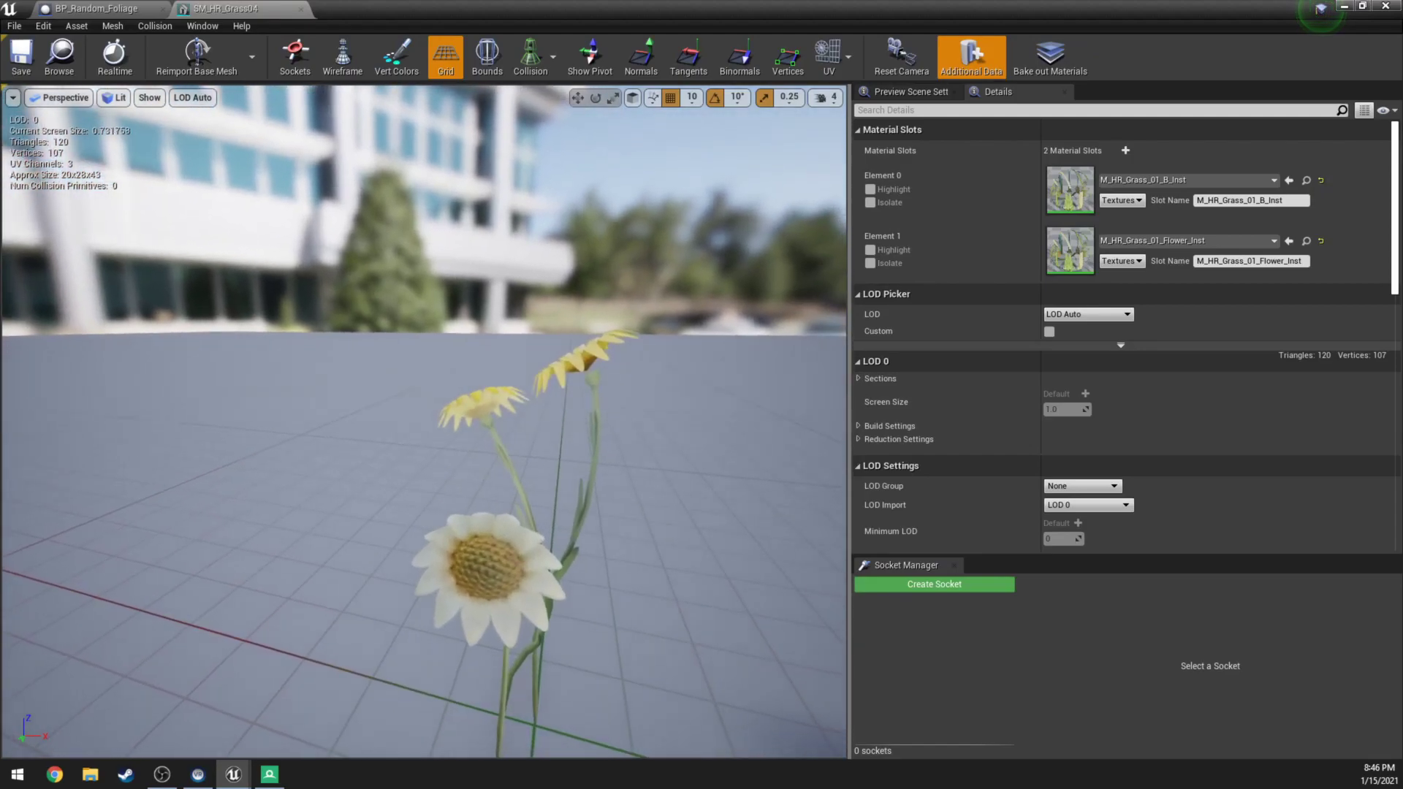
{"action": "scroll", "coordinate": [424, 421], "scroll_direction": "down", "scroll_amount": 2}
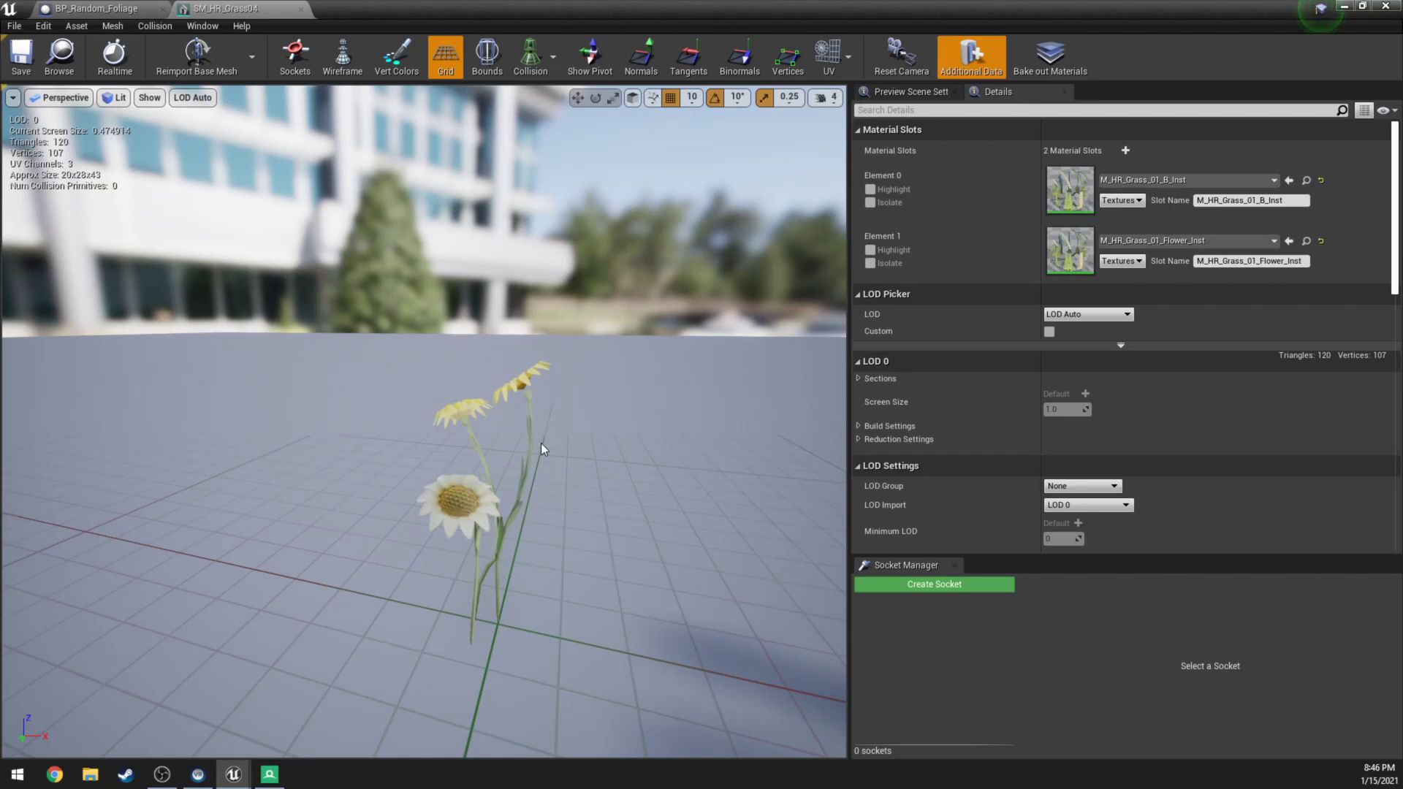
{"action": "left_click_drag", "start_coordinate": [514, 399], "coordinate": [442, 321]}
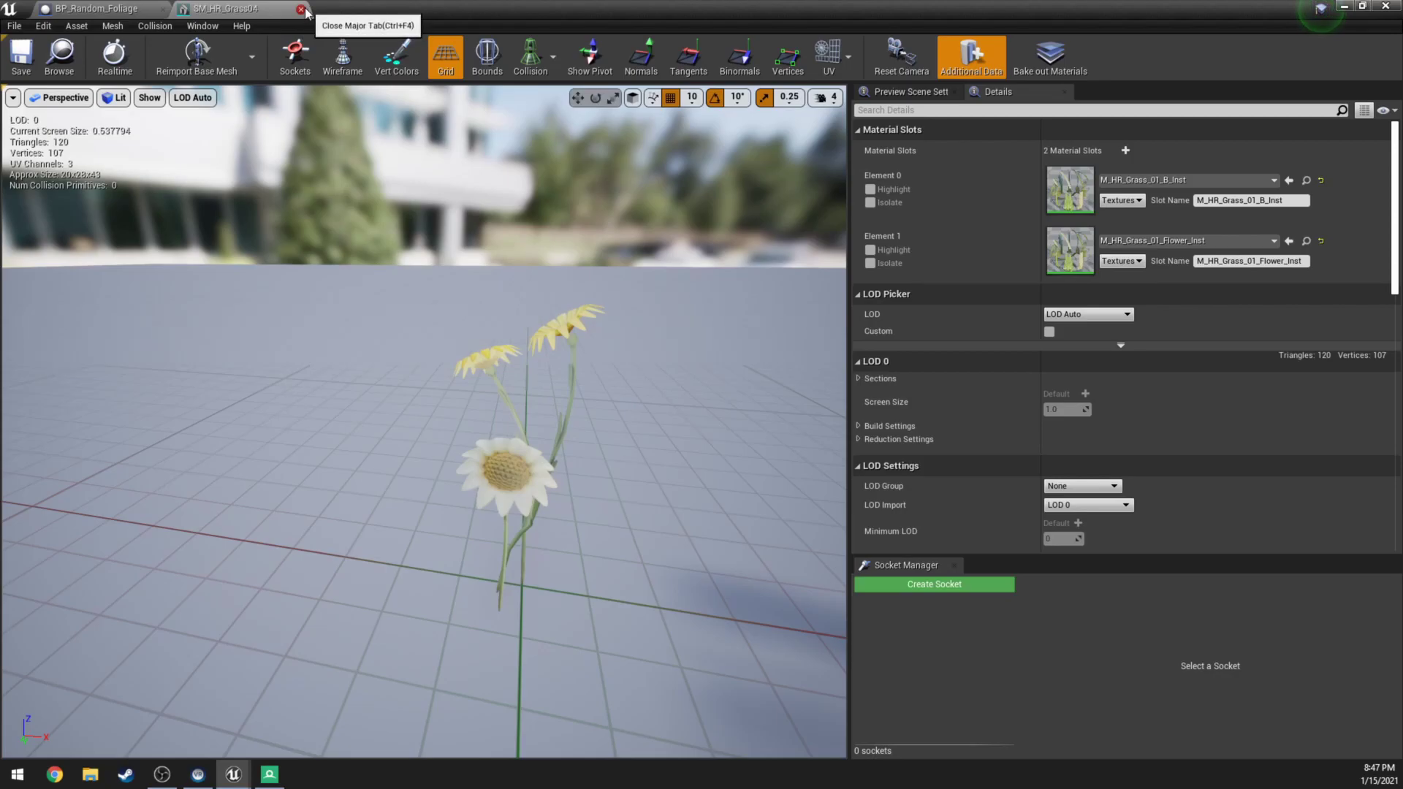
Minimize the mesh editor and frame the level view around the planter and room
{"action": "left_click_drag", "start_coordinate": [310, 11], "coordinate": [658, 315]}
{"action": "left_click", "coordinate": [896, 310]}
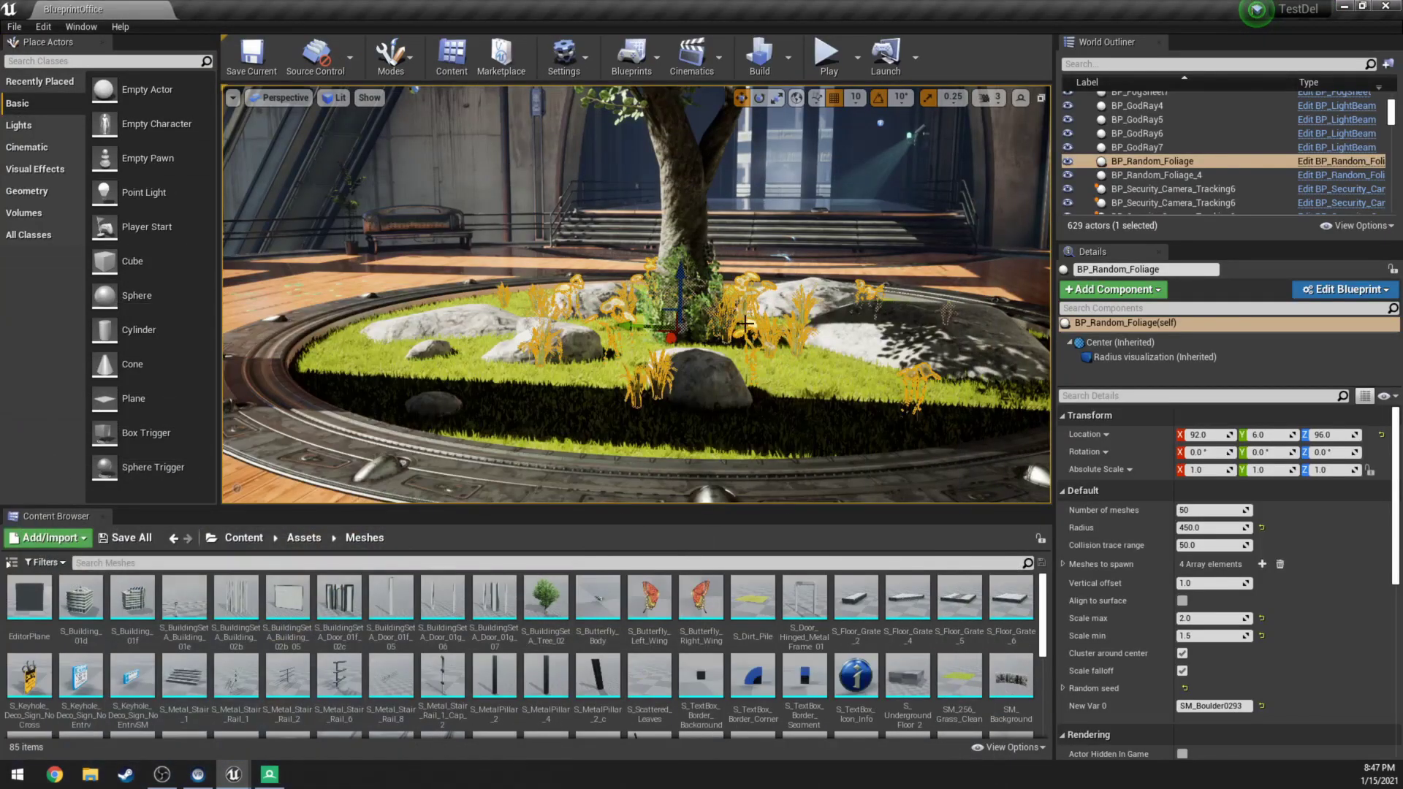
{"action": "key", "text": "f"}
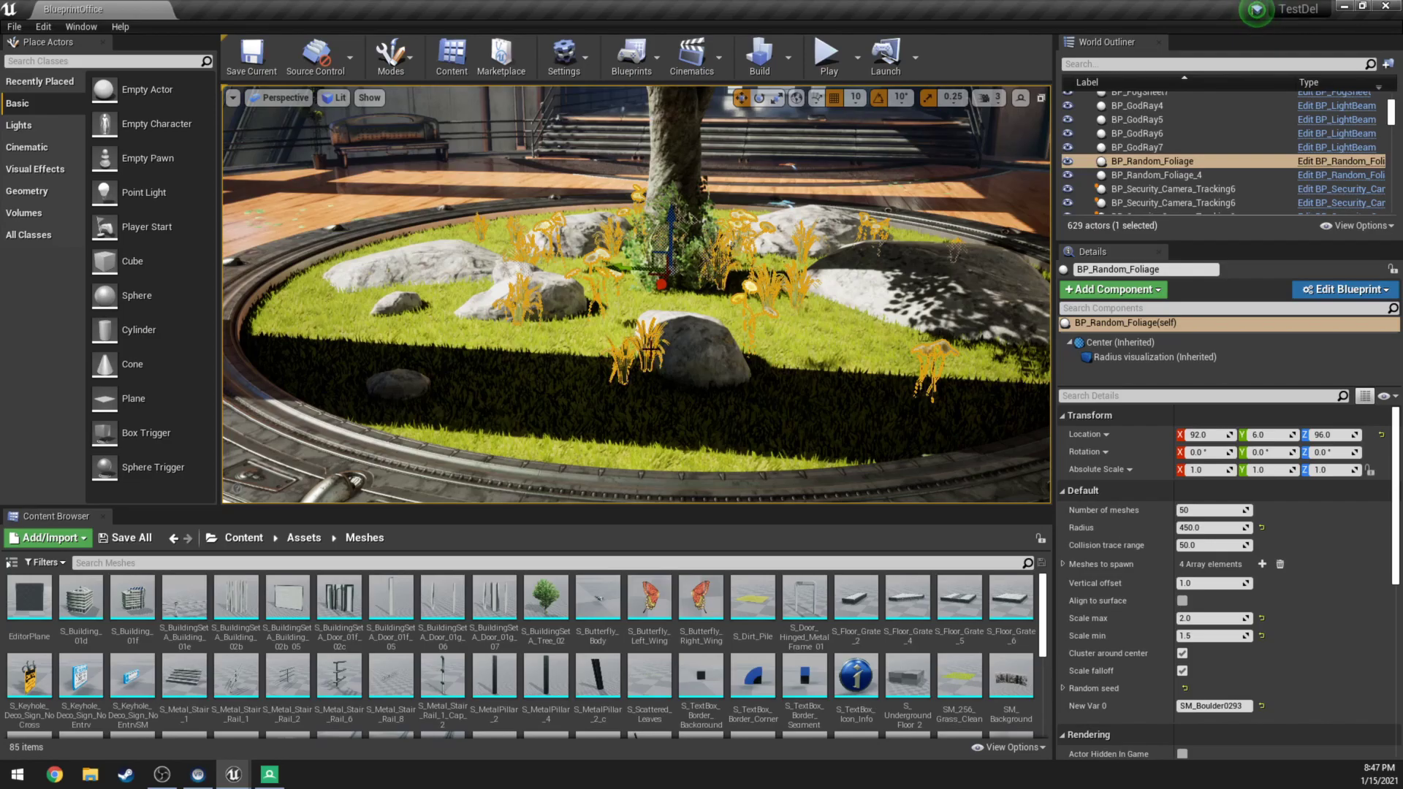
{"action": "left_click_drag", "start_coordinate": [636, 351], "coordinate": [840, 350], "text": "alt"}
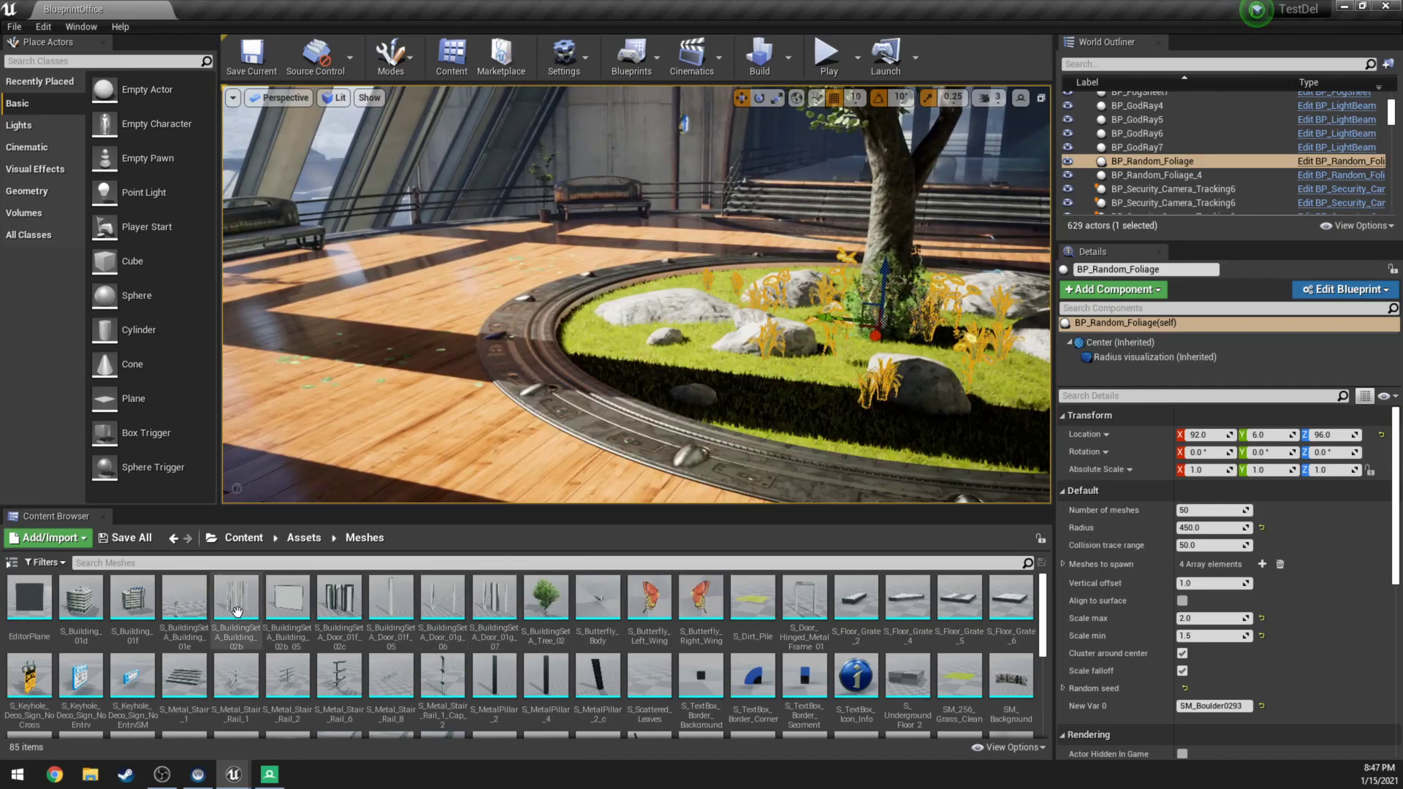
{"action": "scroll", "coordinate": [121, 658], "scroll_direction": "down", "scroll_amount": 1}
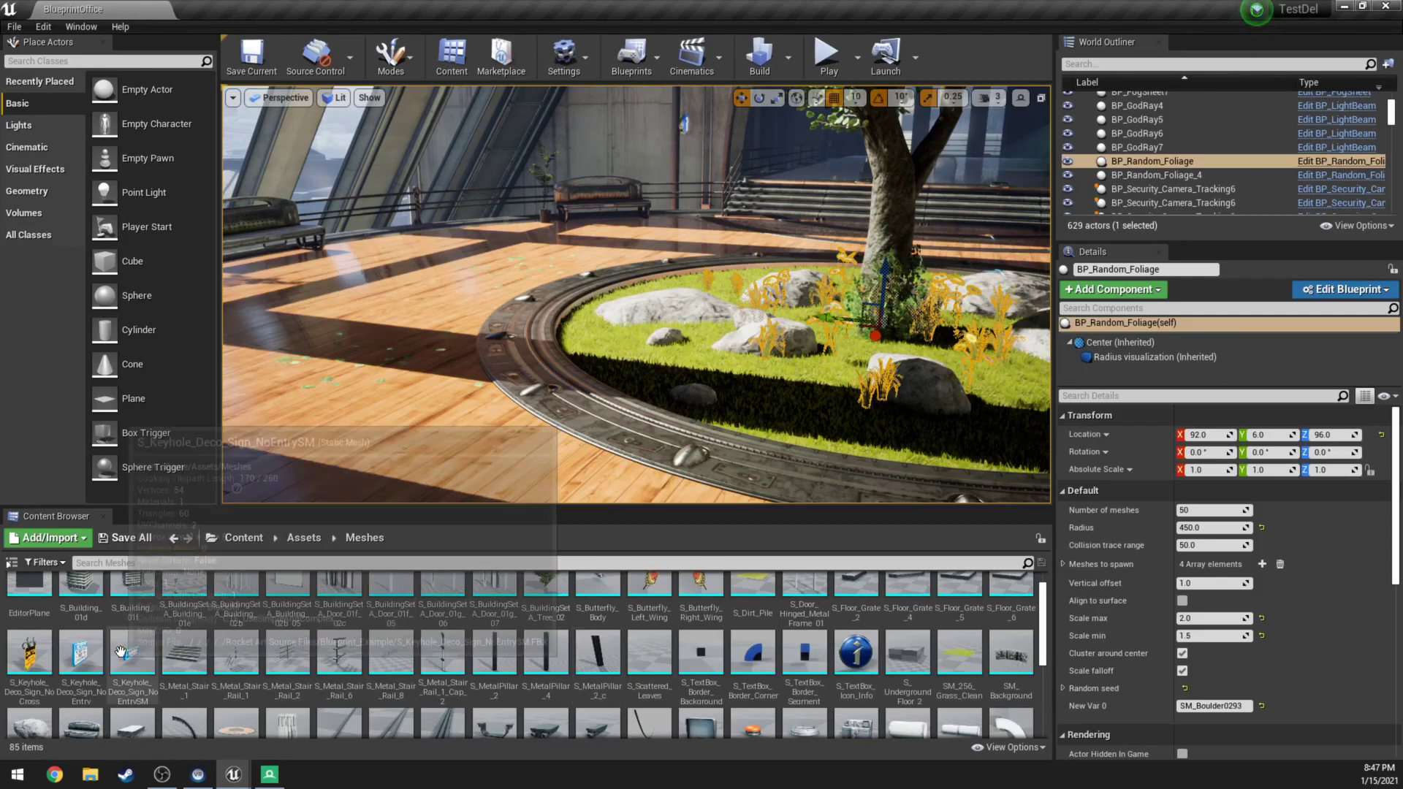
Place an S_Keyhole_Deco_Sign_NoEntrySM sign at height 250 and Alt-drag copies to make three
{"action": "left_click_drag", "start_coordinate": [121, 653], "coordinate": [538, 212]}
{"action": "right_click_drag", "start_coordinate": [538, 212], "coordinate": [538, 212]}
{"action": "left_click_drag", "start_coordinate": [515, 304], "coordinate": [409, 295], "text": "alt"}
{"action": "right_click_drag", "start_coordinate": [701, 288], "coordinate": [701, 287]}
{"action": "left_click_drag", "start_coordinate": [702, 287], "coordinate": [645, 292]}
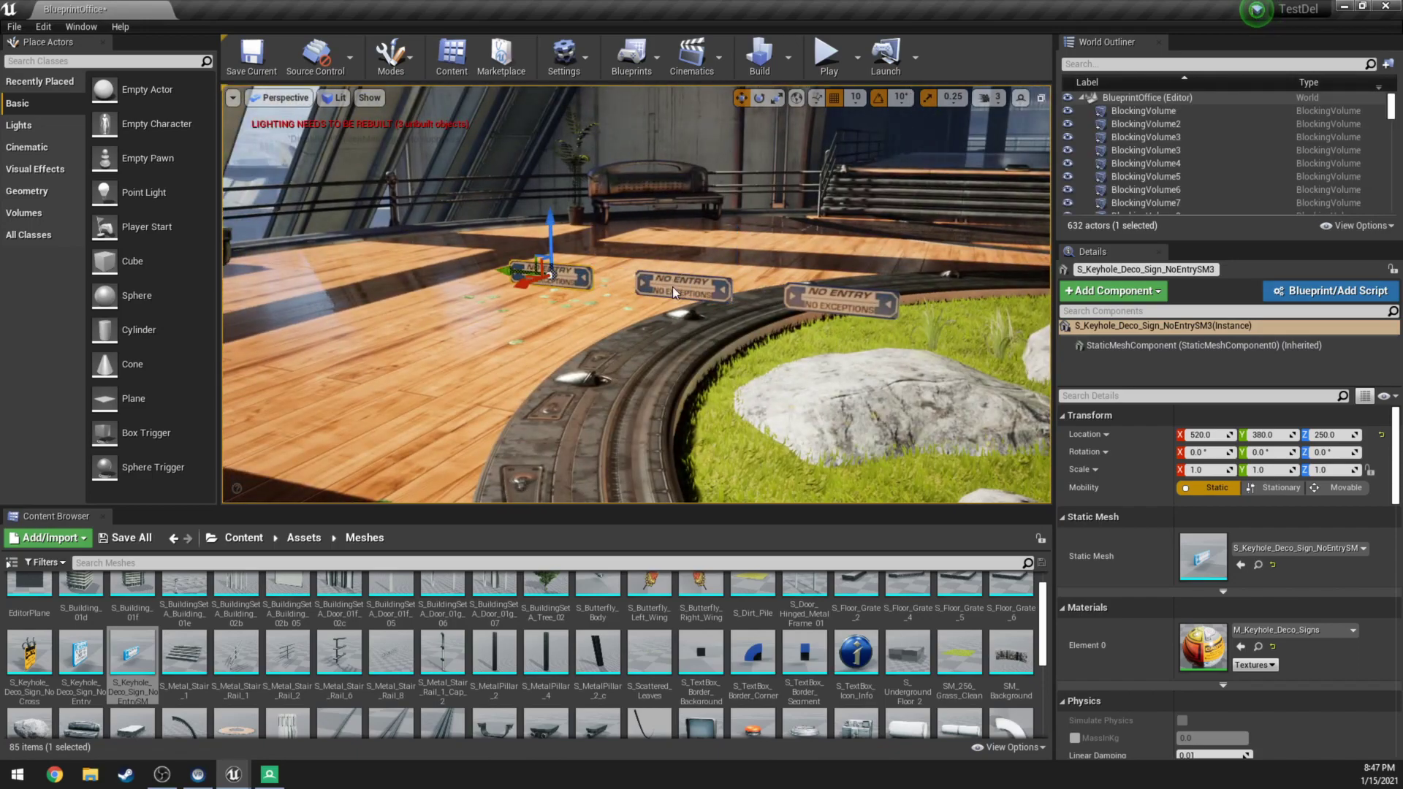
Select all three NO ENTRY signs, shift them along Y, and choose Merge Actors
{"action": "left_click", "coordinate": [672, 292], "text": "ctrl"}
{"action": "left_click", "coordinate": [841, 300], "text": "ctrl"}
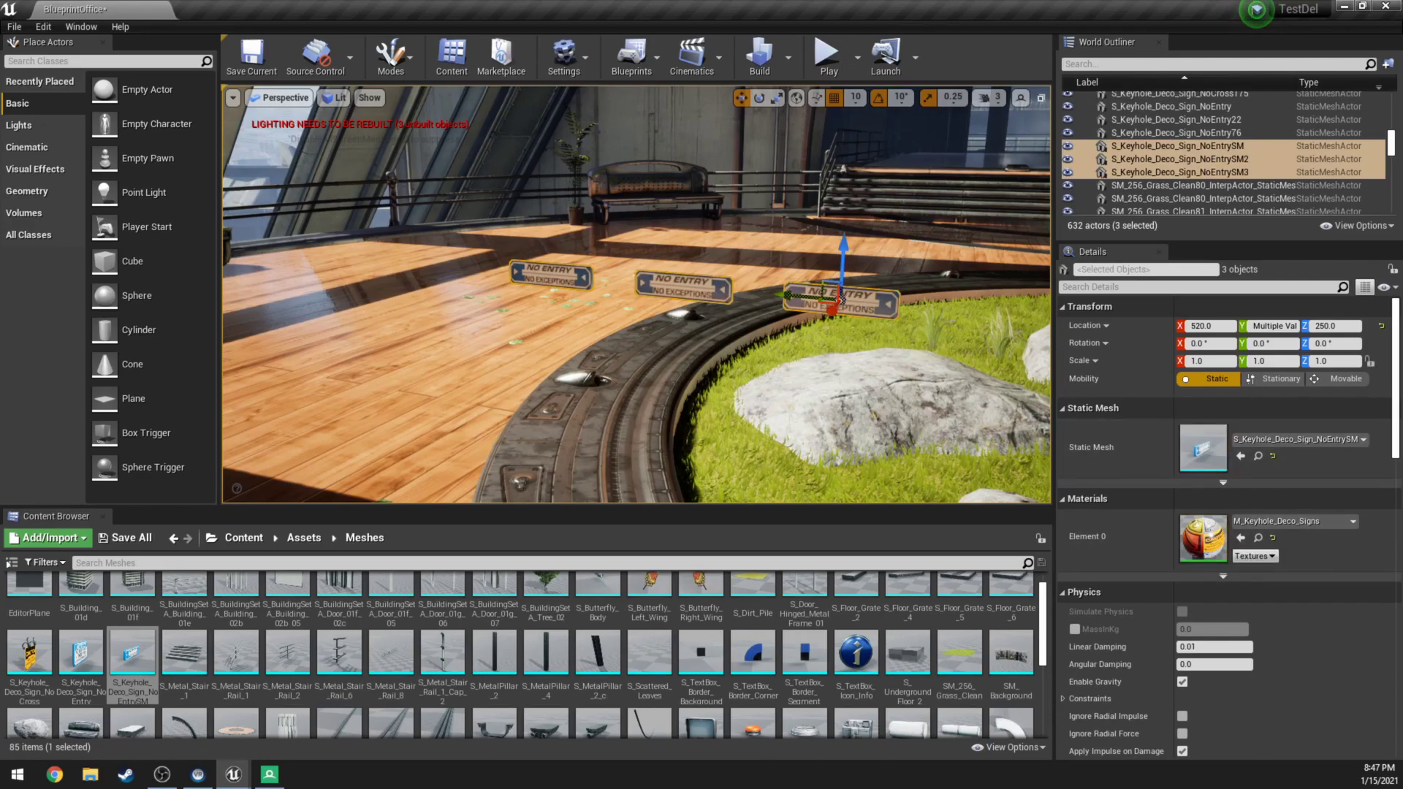
{"action": "left_click_drag", "start_coordinate": [838, 292], "coordinate": [802, 315]}
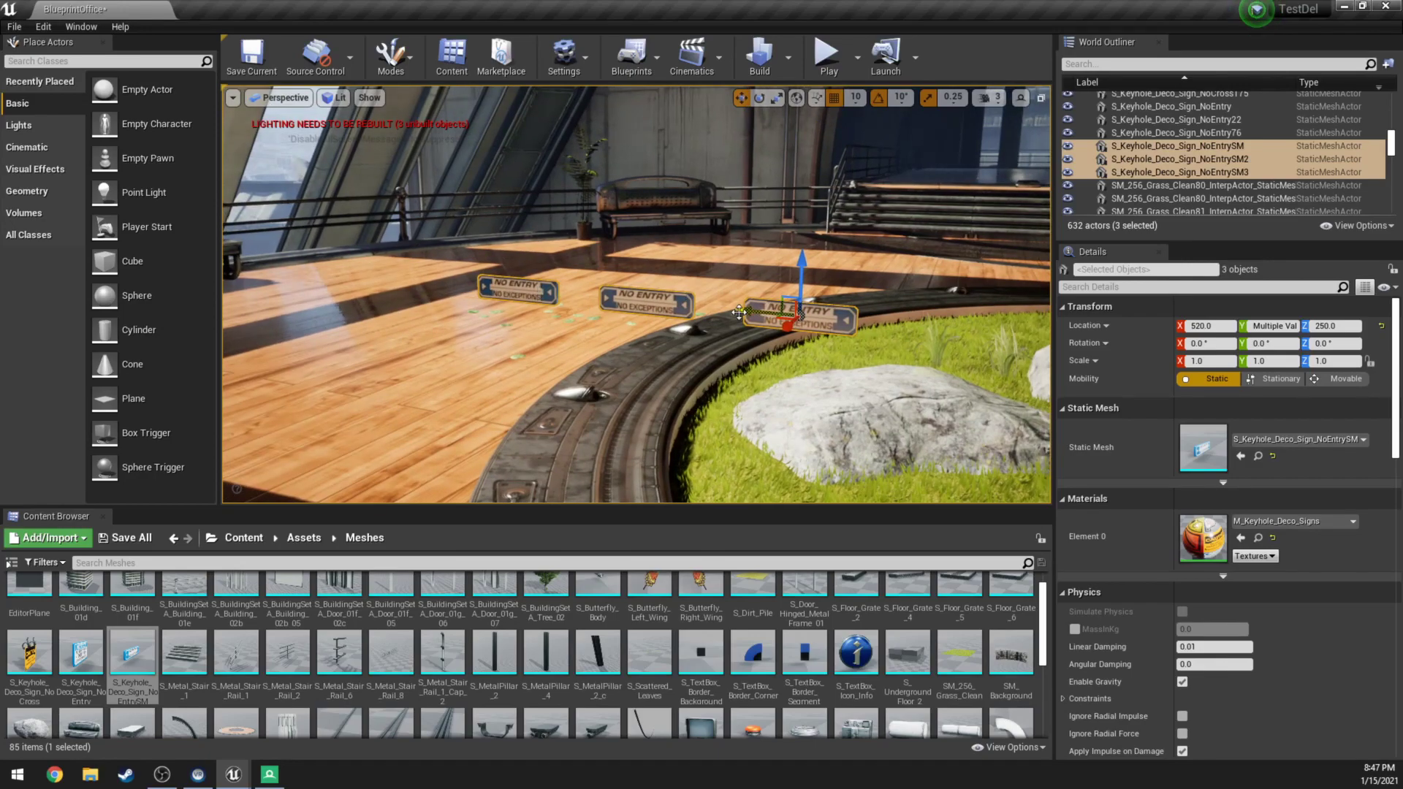
{"action": "right_click", "coordinate": [666, 303]}
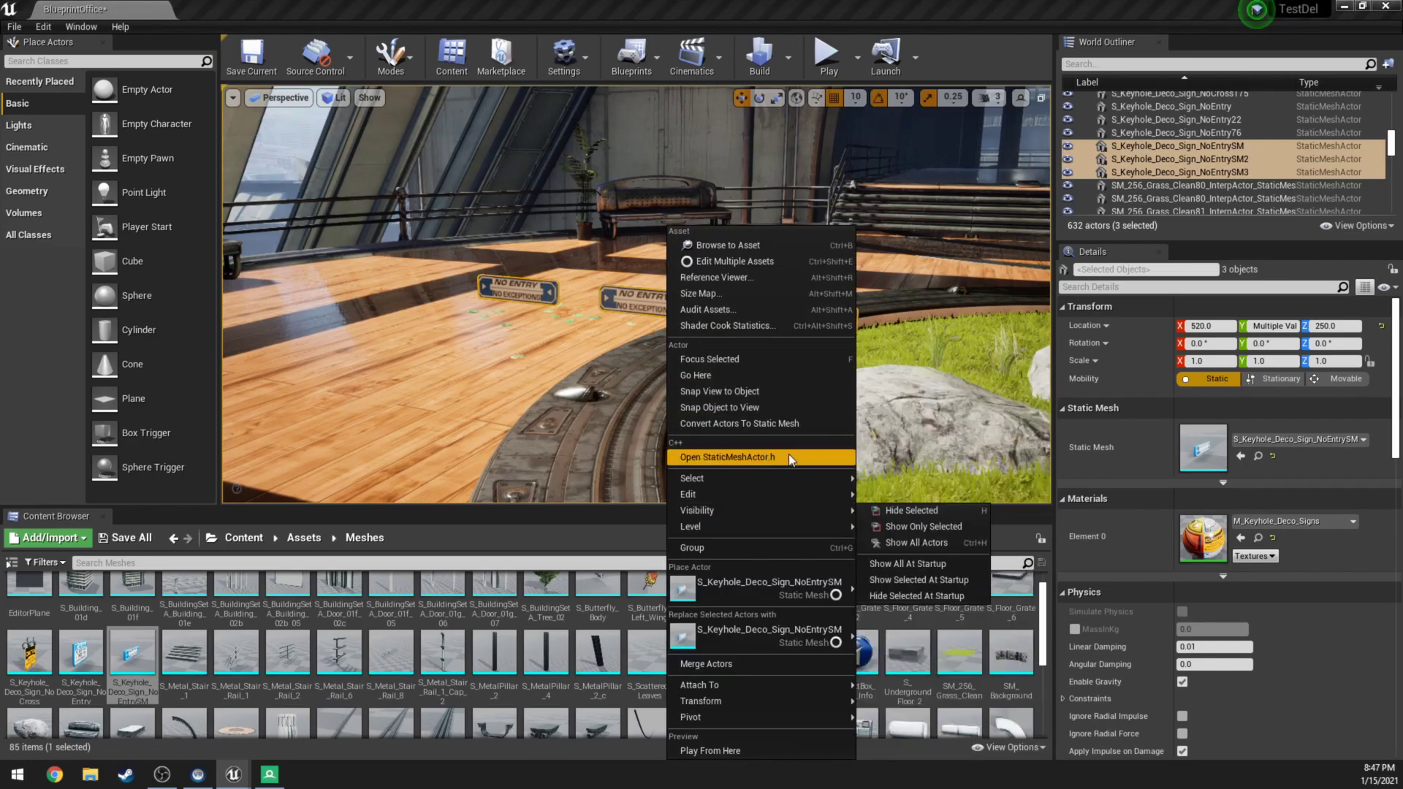
{"action": "left_click", "coordinate": [807, 666]}
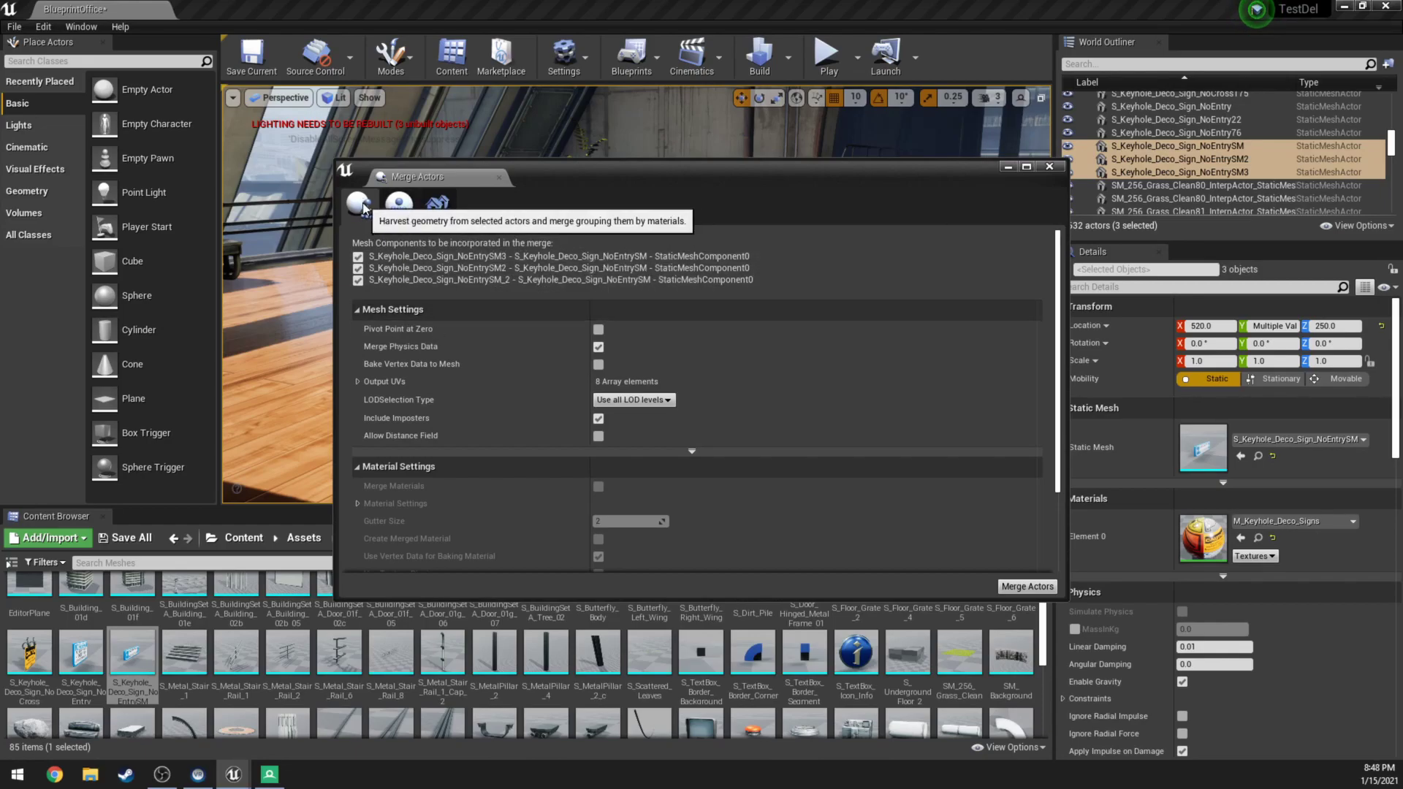
Merge the signs and save the asset as SM_MERGED_S_Keyhole_Deco_Sign_NoEntrySM3_MERGED in Content
{"action": "left_click", "coordinate": [1027, 587]}
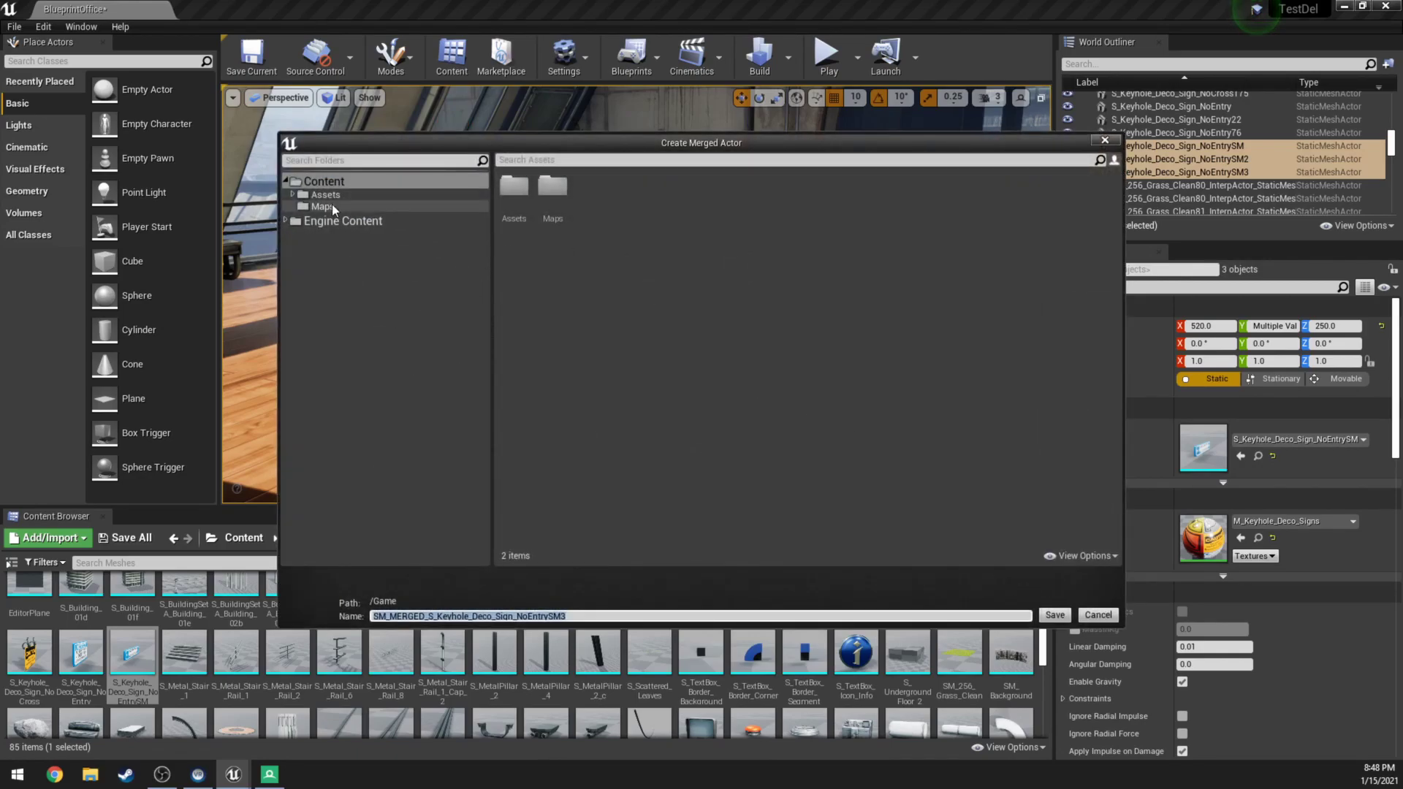
{"action": "left_click", "coordinate": [605, 616]}
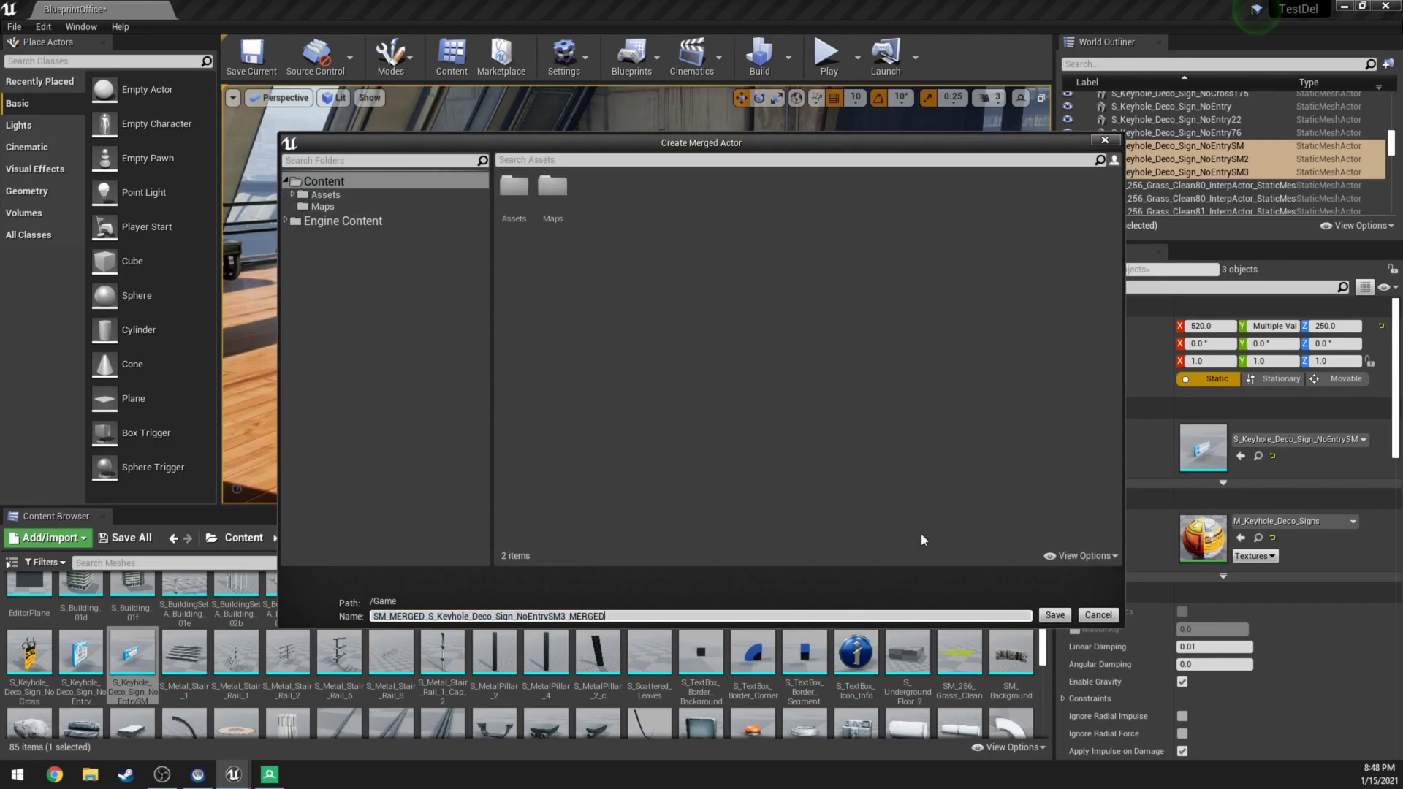
{"action": "left_click", "coordinate": [1054, 616]}
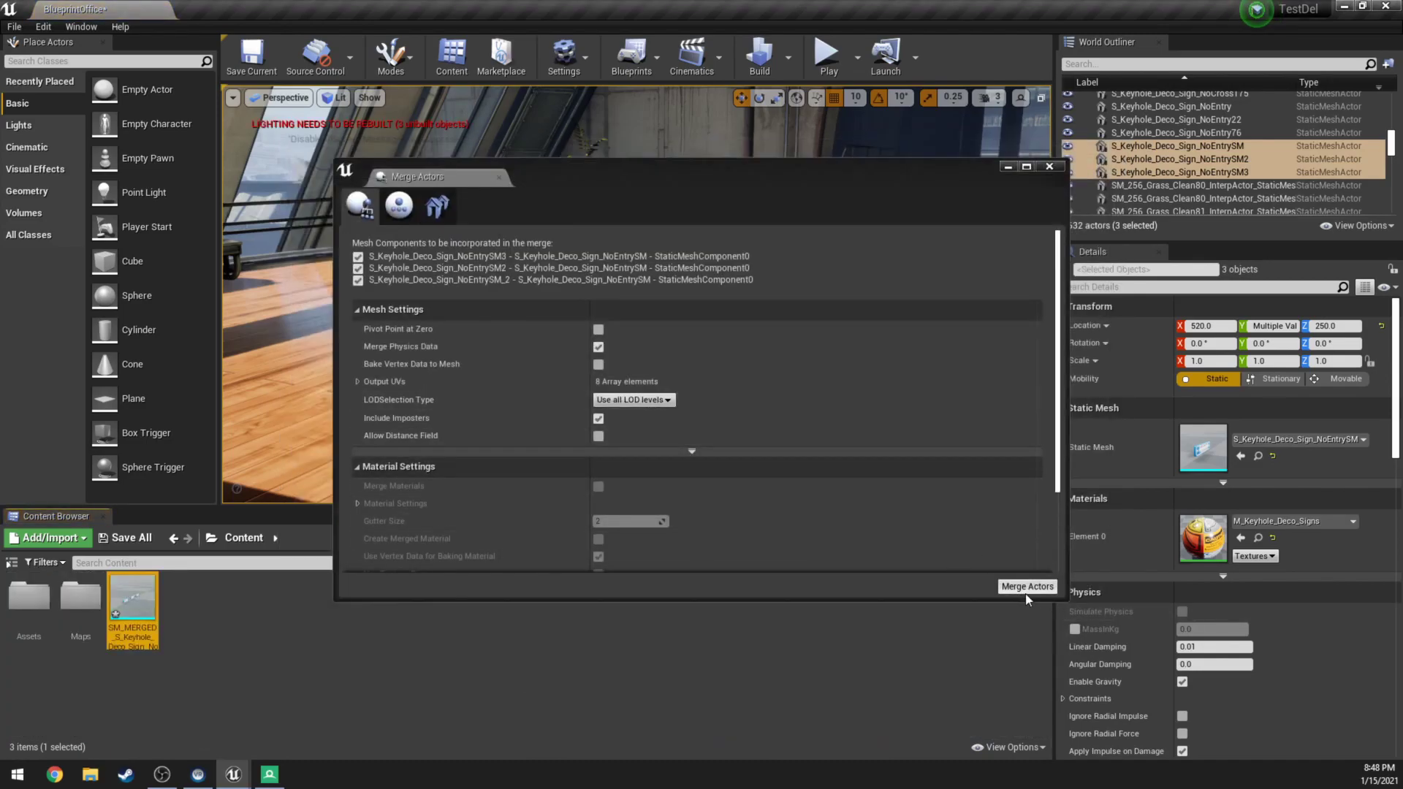
Place the merged sign mesh in the level behind the originals at 390, 450, 250
{"action": "left_click_drag", "start_coordinate": [658, 170], "coordinate": [704, 580]}
{"action": "left_click", "coordinate": [757, 287]}
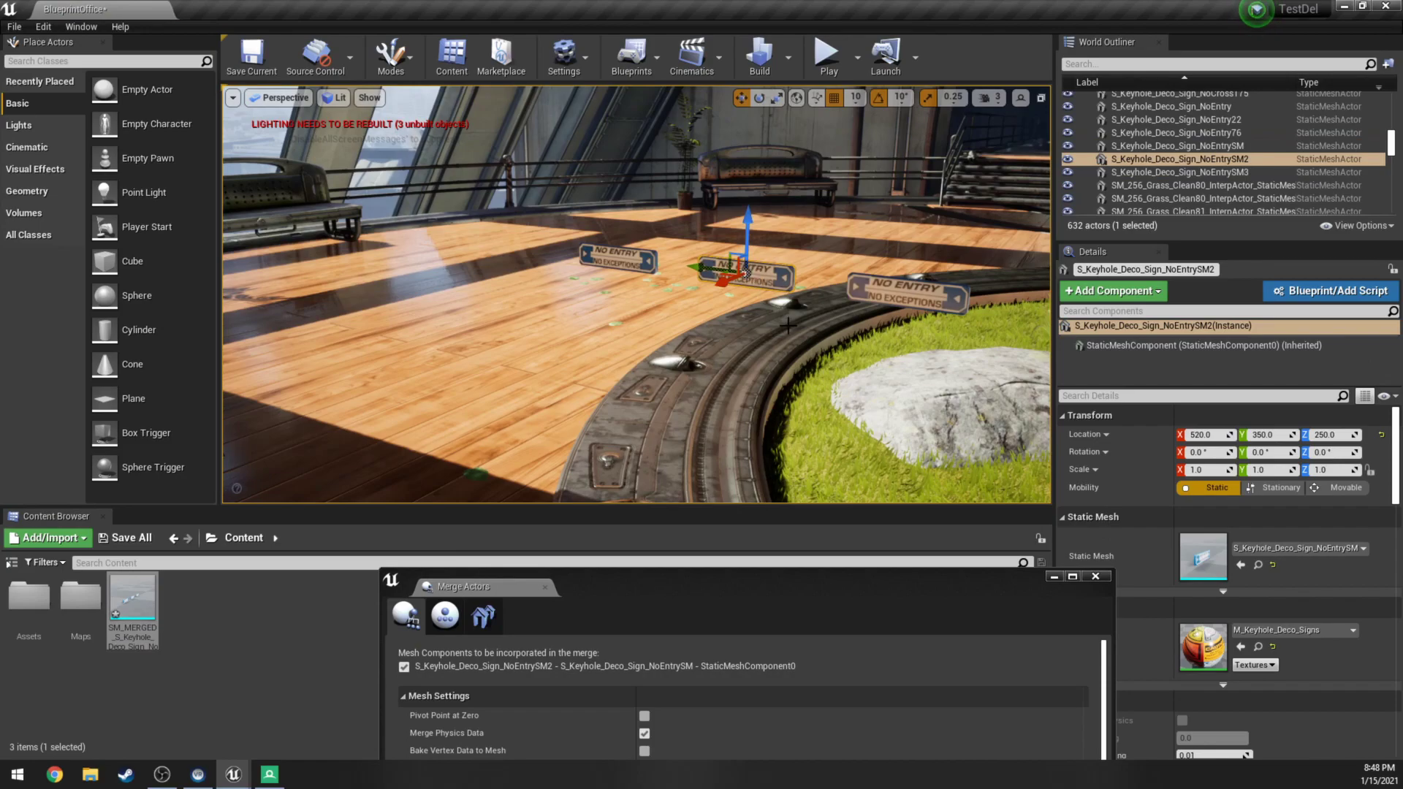
{"action": "left_click_drag", "start_coordinate": [144, 640], "coordinate": [643, 223]}
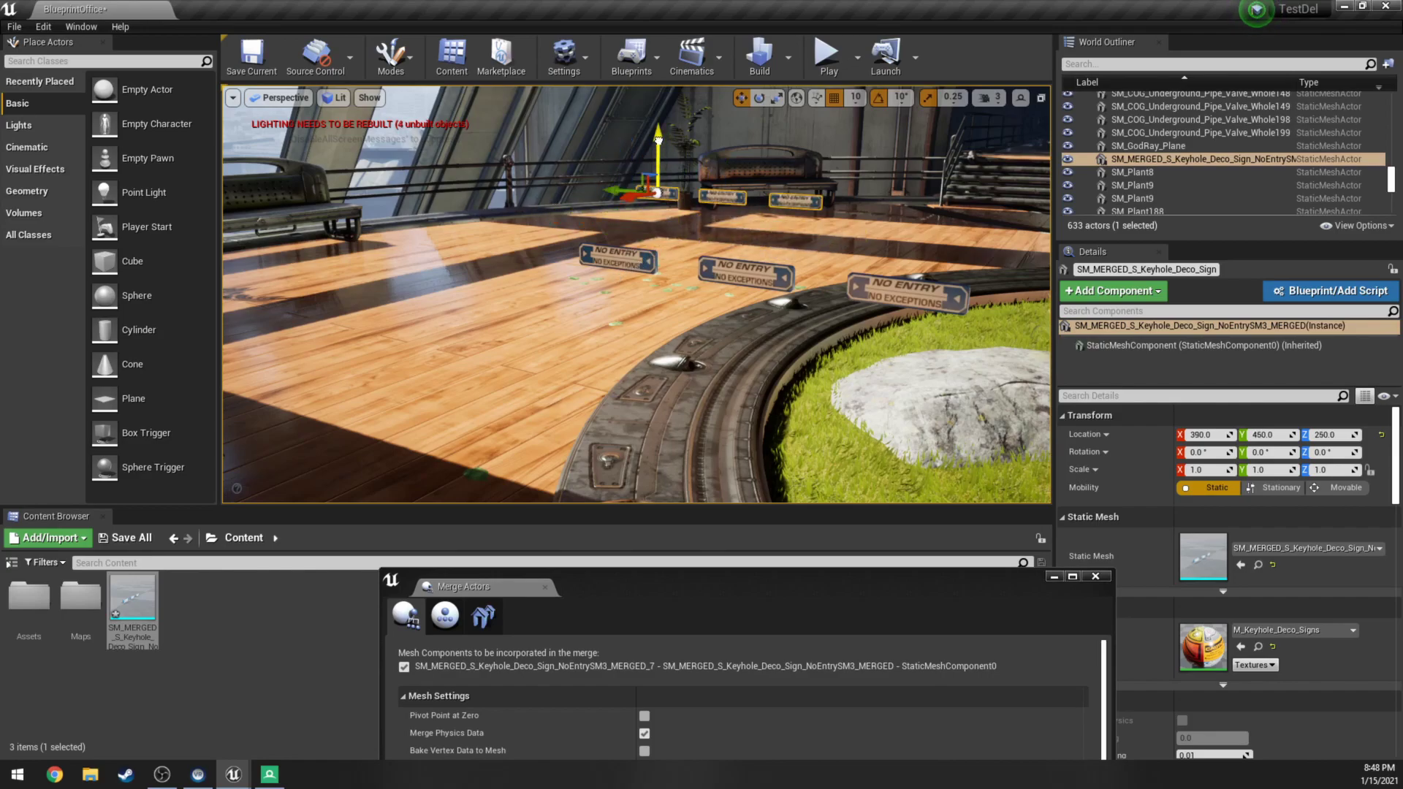
{"action": "right_click_drag", "start_coordinate": [643, 223], "coordinate": [620, 232]}
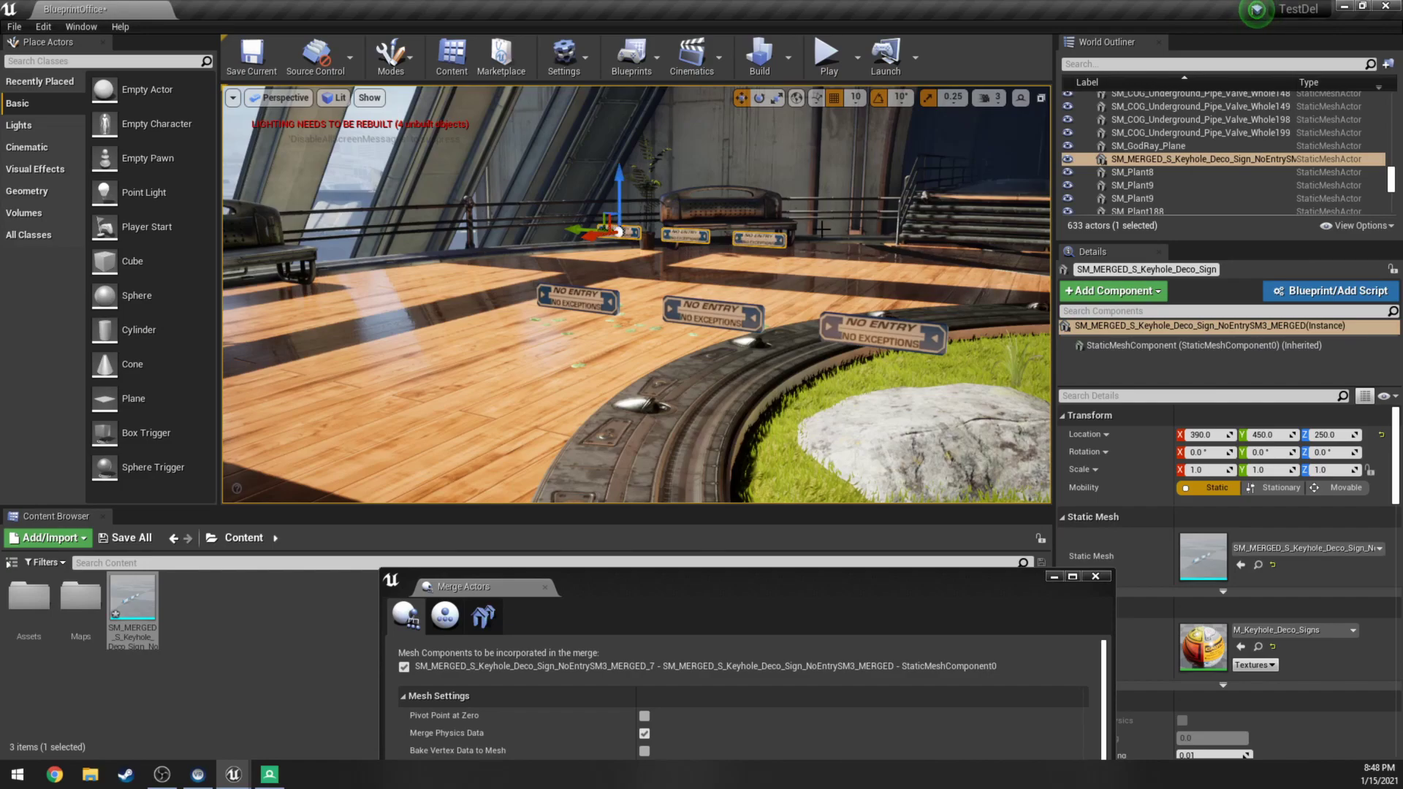
Select the left, middle and right NO ENTRY signs
{"action": "left_click", "coordinate": [584, 300]}
{"action": "left_click", "coordinate": [710, 313]}
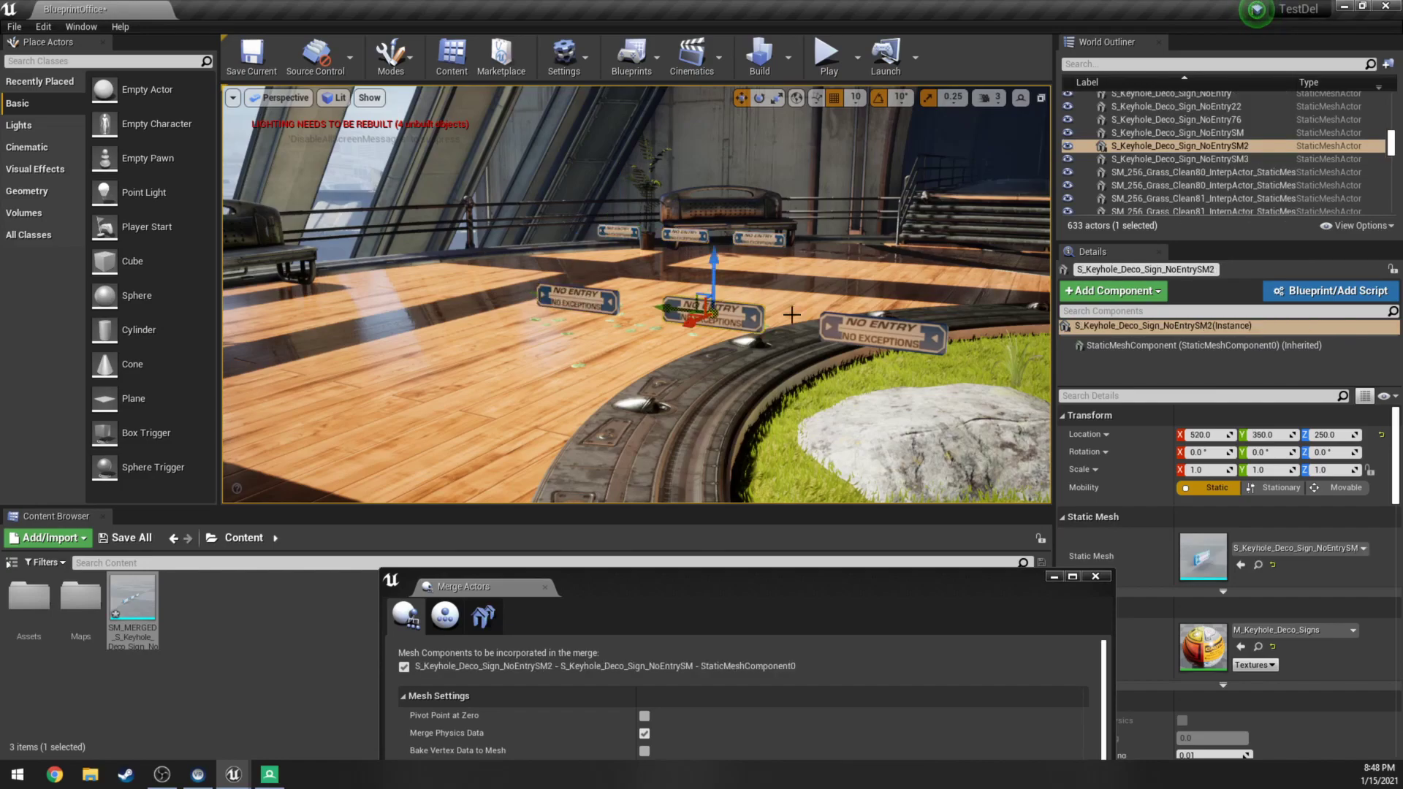
{"action": "left_click", "coordinate": [871, 327]}
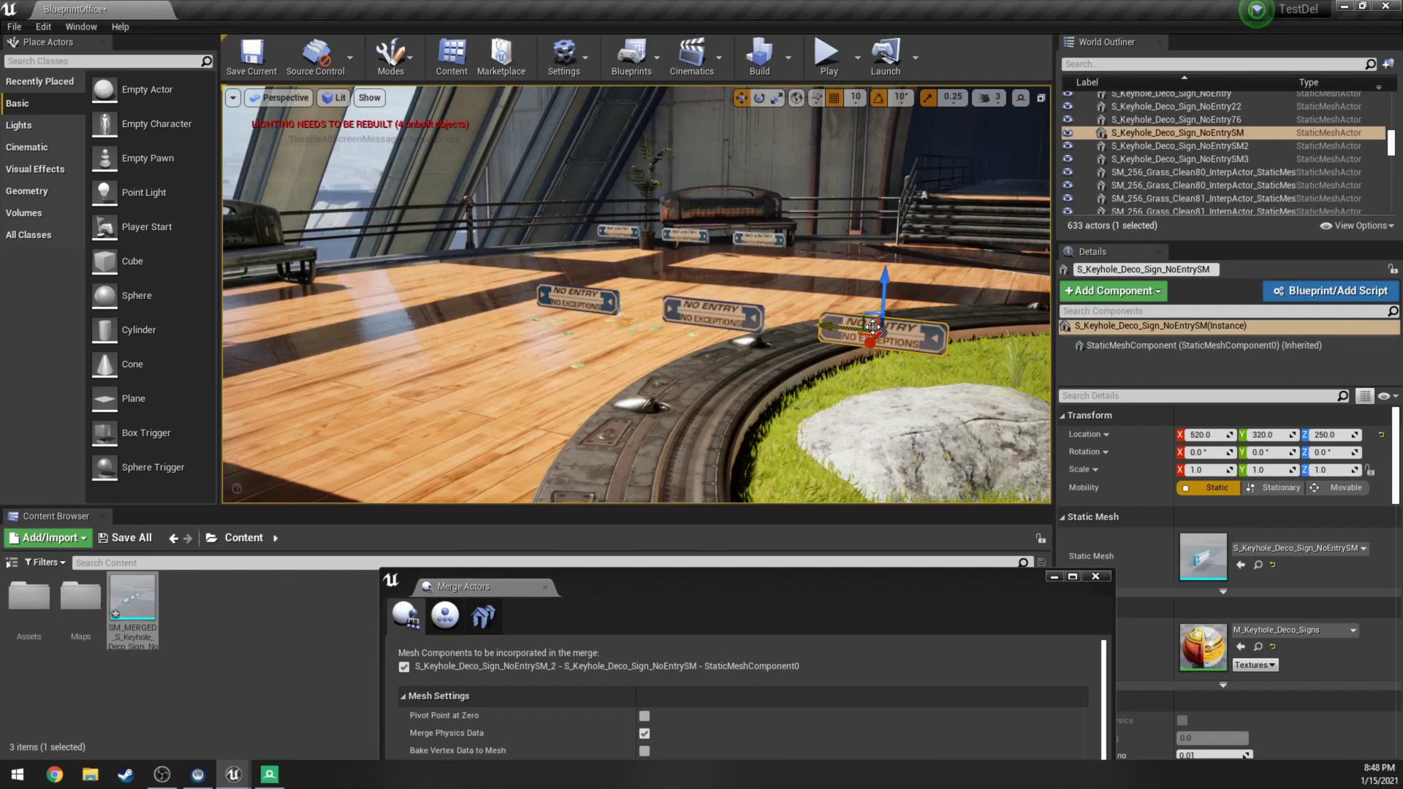